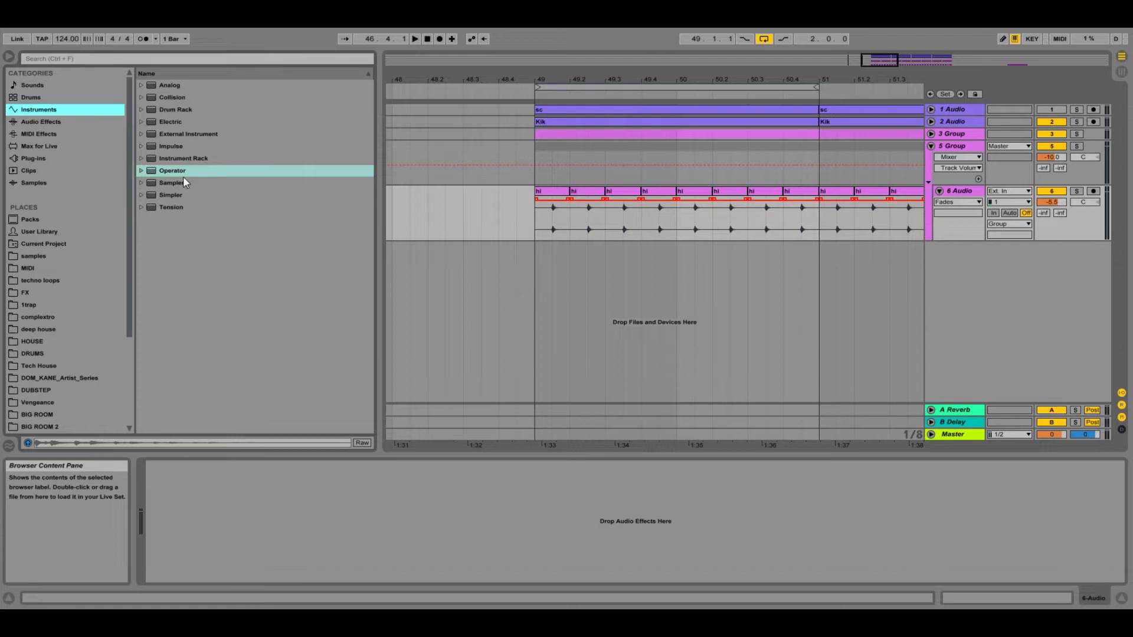
Step: Add an Operator instrument on a new track below the hi-hat track
left_click_drag(180, 176, 610, 323)
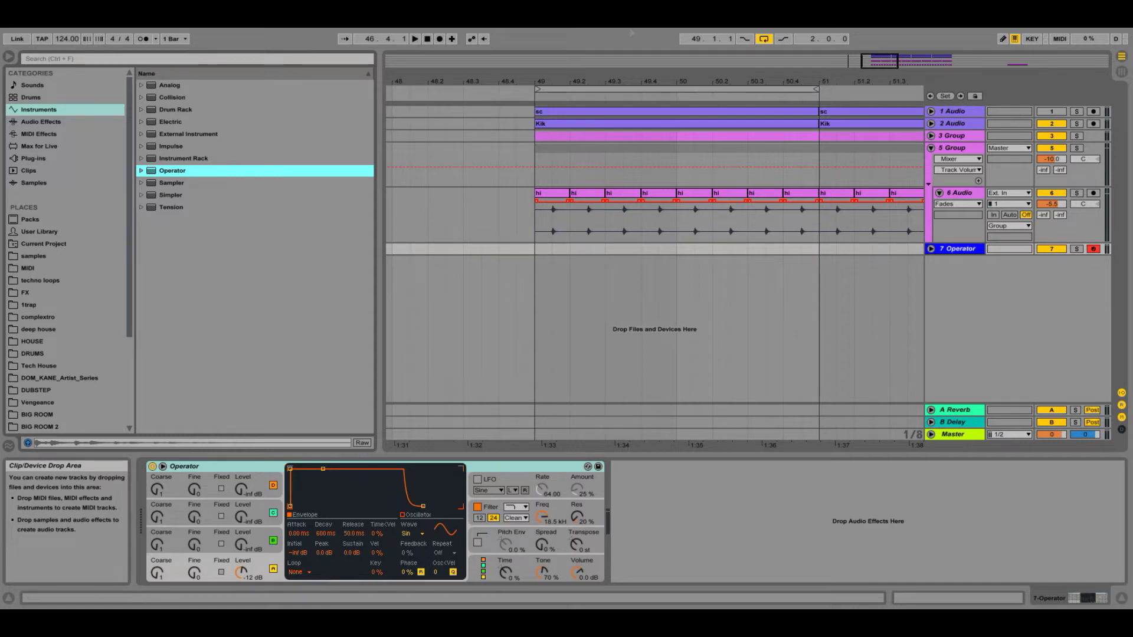
Step: Unfold and refold the kick, sidechain and snare group tracks to examine their clips
left_click(932, 124)
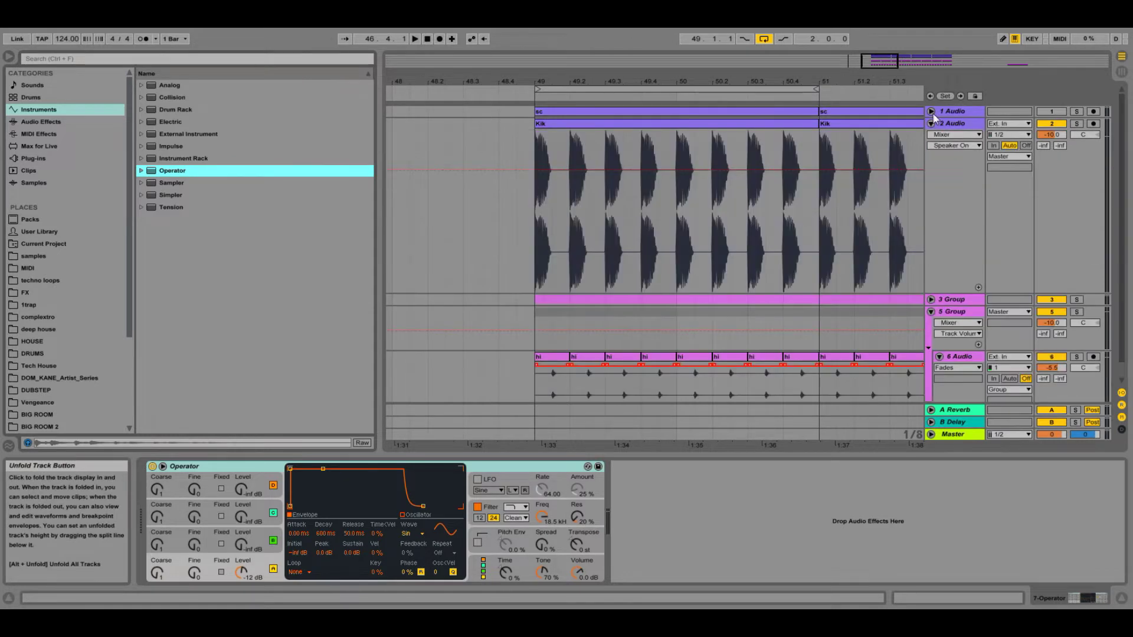
left_click(931, 111)
left_click(931, 111)
left_click(931, 124)
left_click(932, 136)
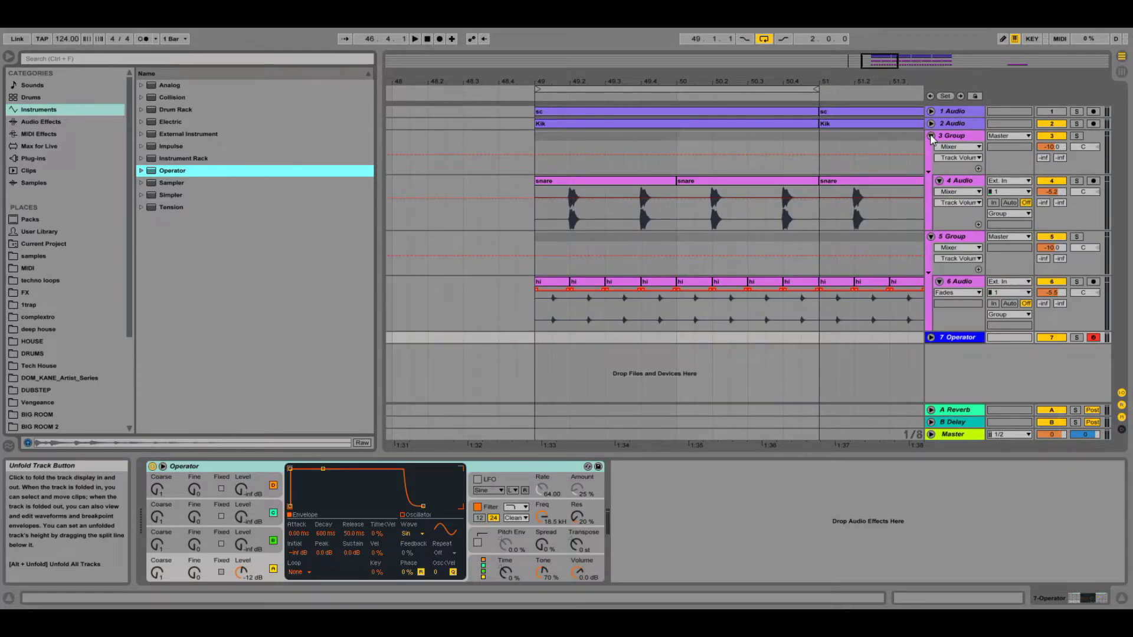
left_click(932, 137)
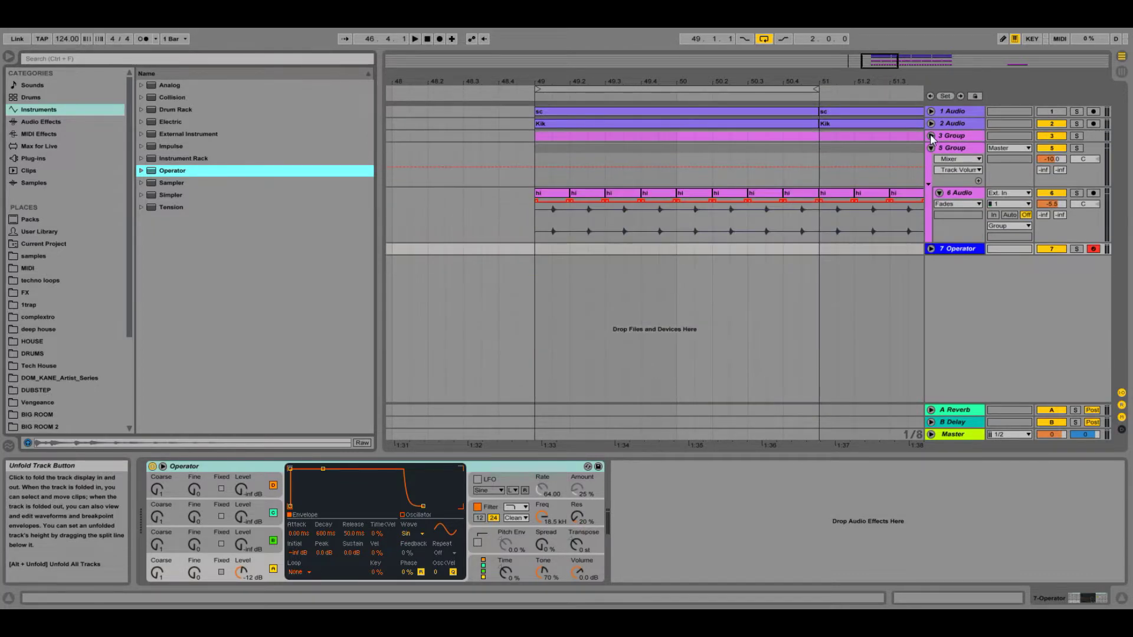
Step: Select bar 49 on the Operator track, loop that one bar, and unfold the track
left_click_drag(877, 62, 875, 283)
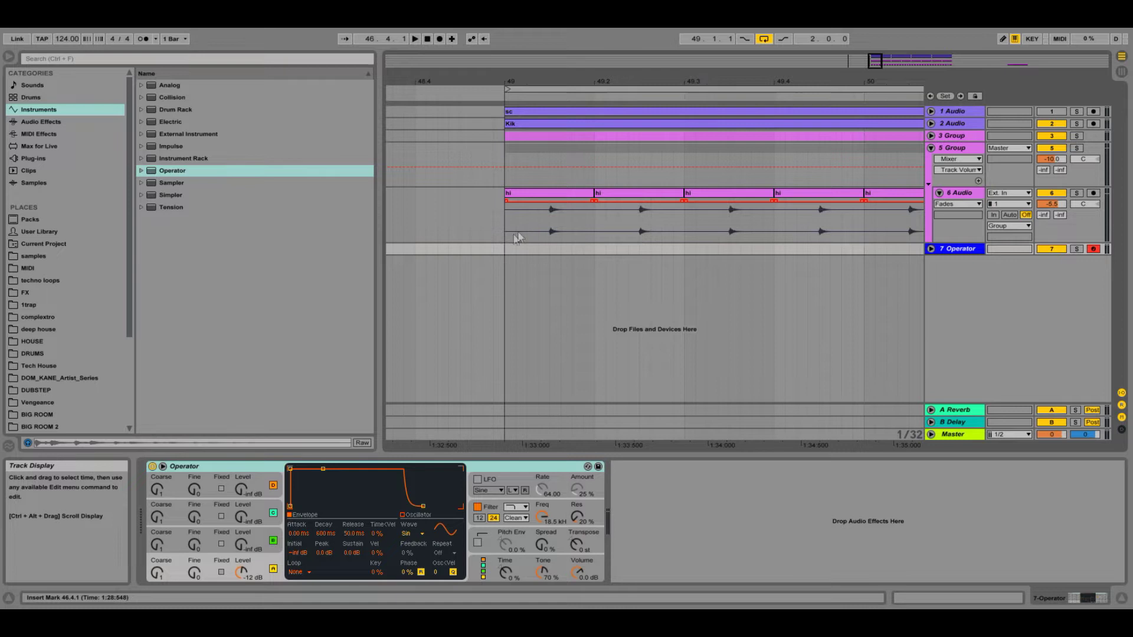
left_click_drag(505, 248, 670, 253)
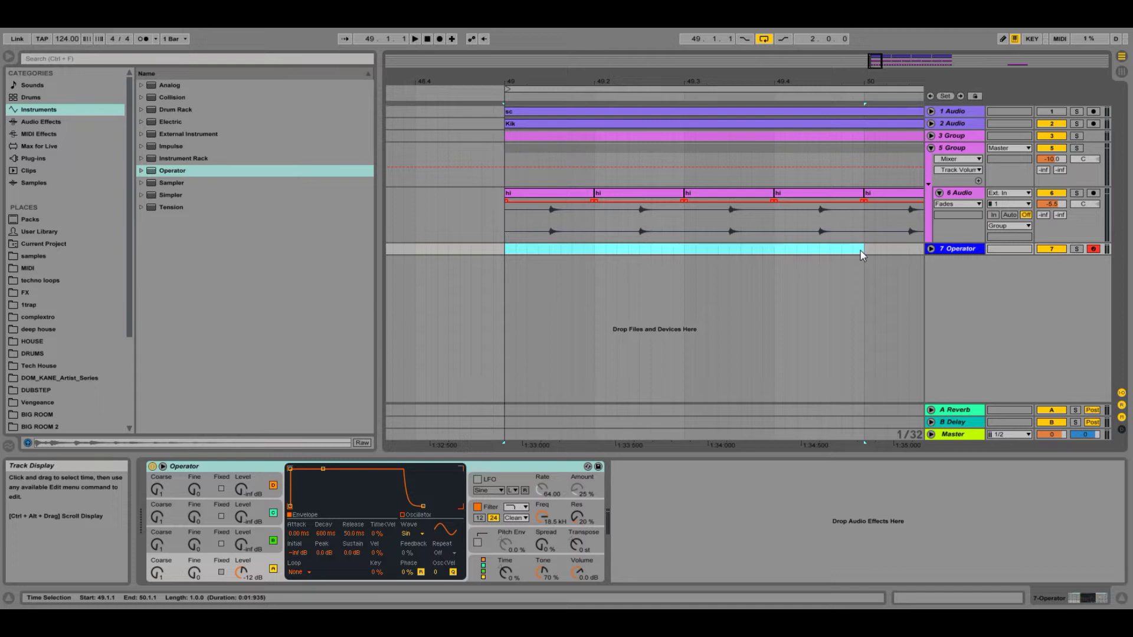
key("ctrl+l")
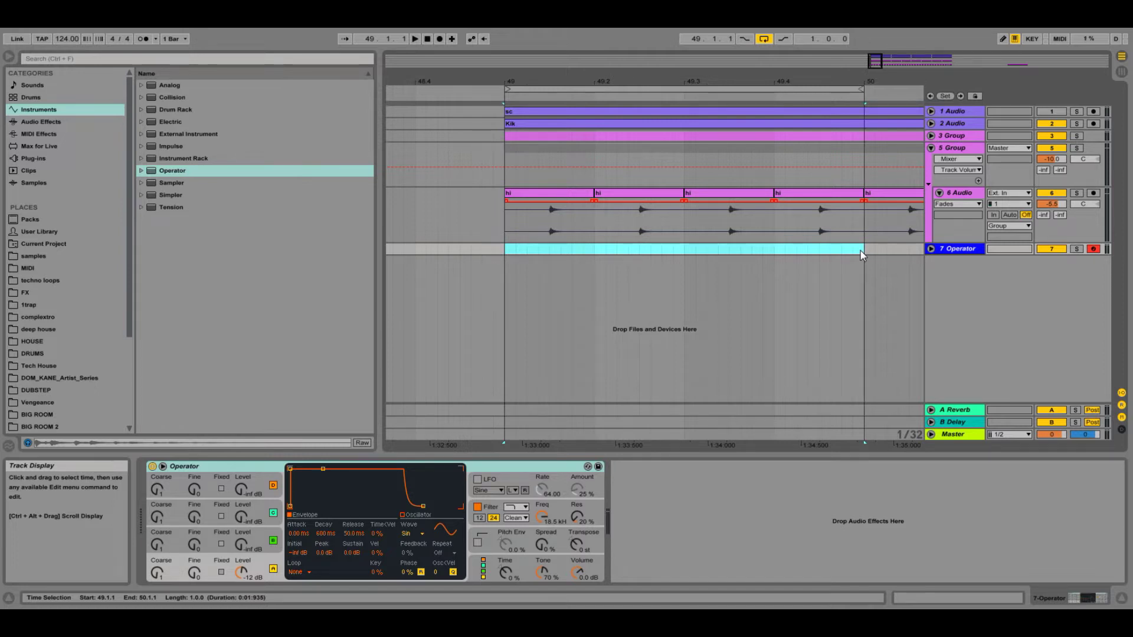
left_click(930, 246)
Step: Play the loop from the start of bar 49 to listen to the drums
left_click(502, 232)
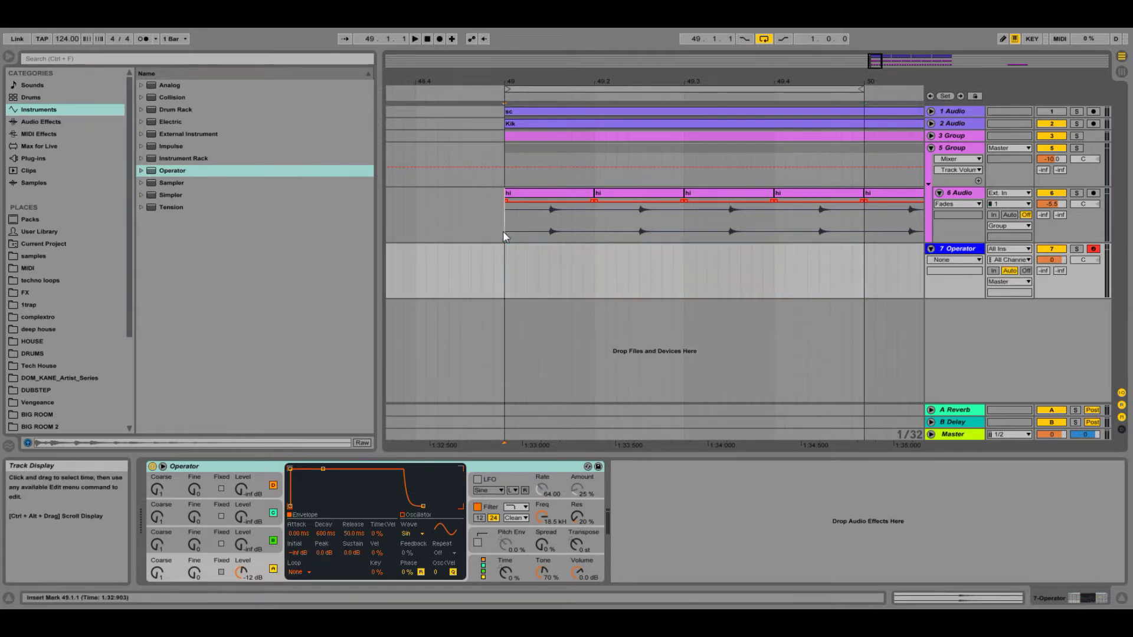
left_click(503, 232)
key("space")
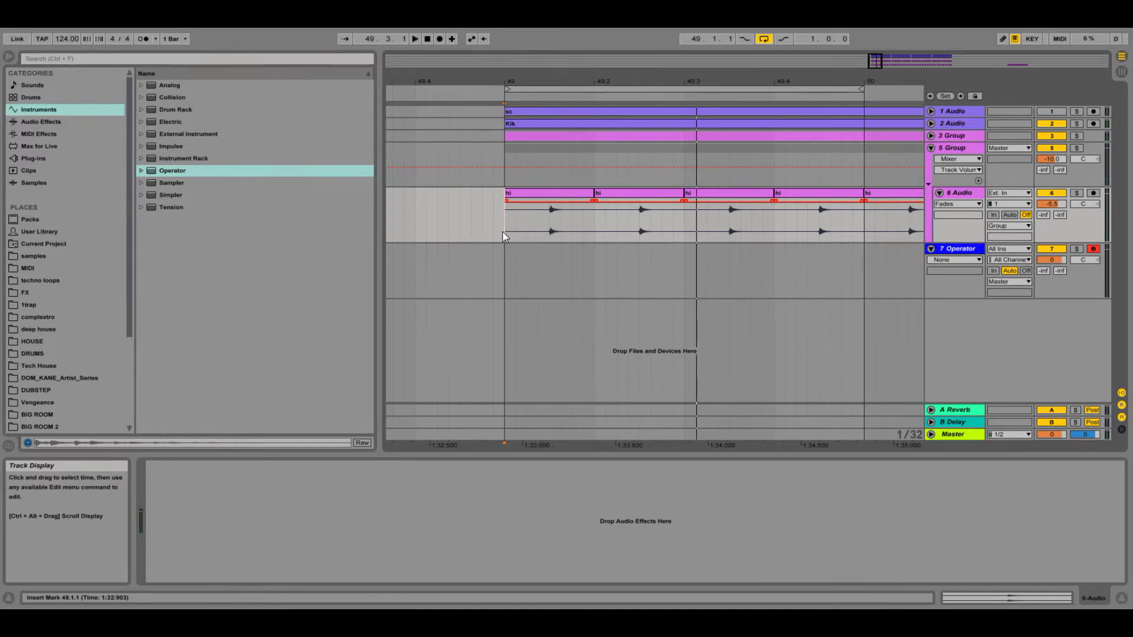
key("space")
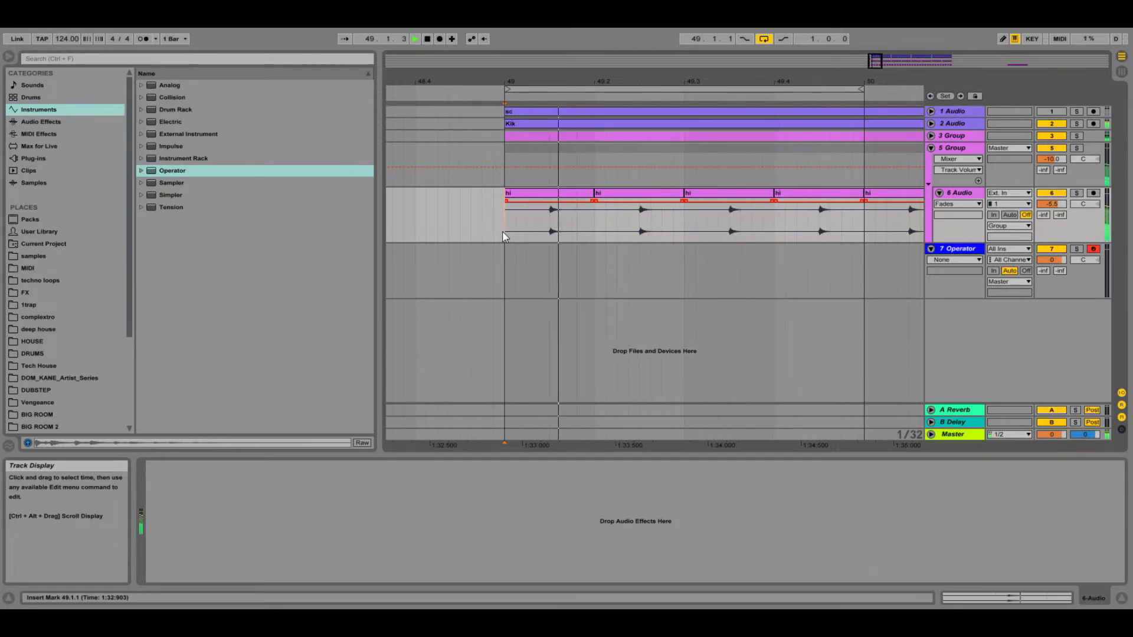
key("space")
Step: Create a half-bar MIDI clip at 49.1.1 on the Operator track and duplicate it to fill the bar
left_click_drag(183, 174, 604, 277)
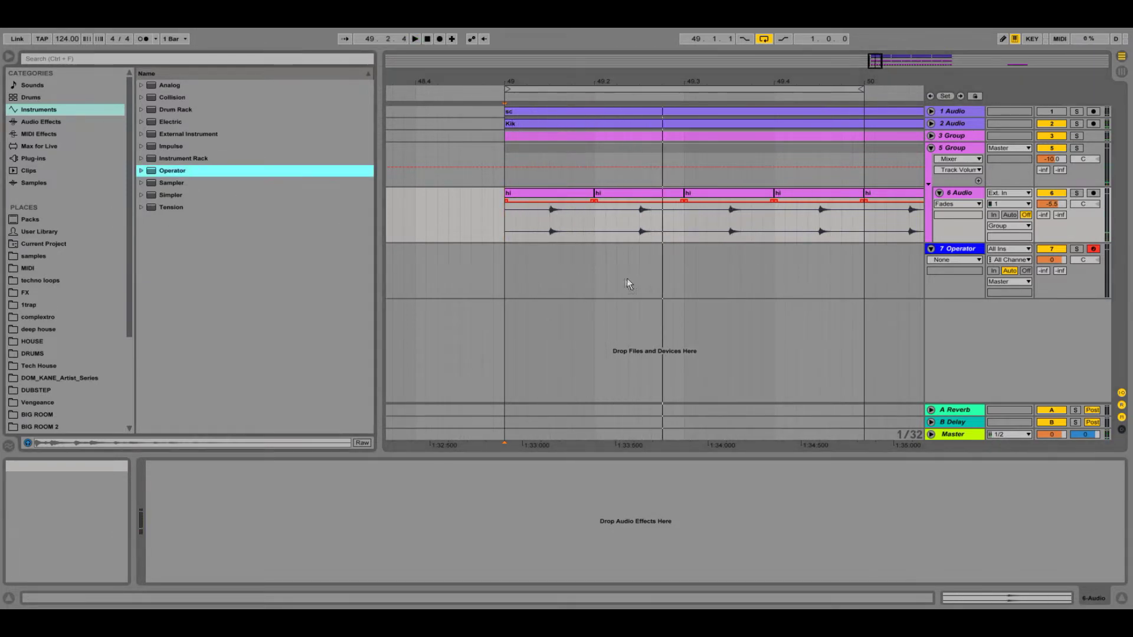
left_click_drag(508, 285, 686, 279)
key("ctrl+d")
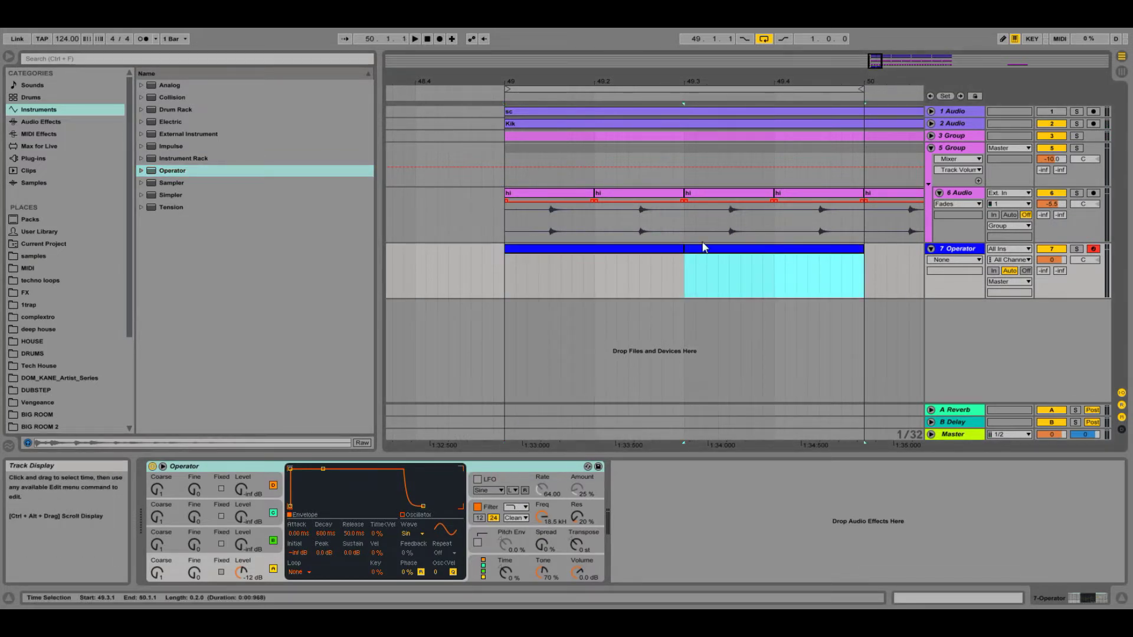
Step: In the first half-bar clip, enter eighth-note-long F1 notes at 1.1.1, 1.1.3 and 1.2.3
double_click(613, 243)
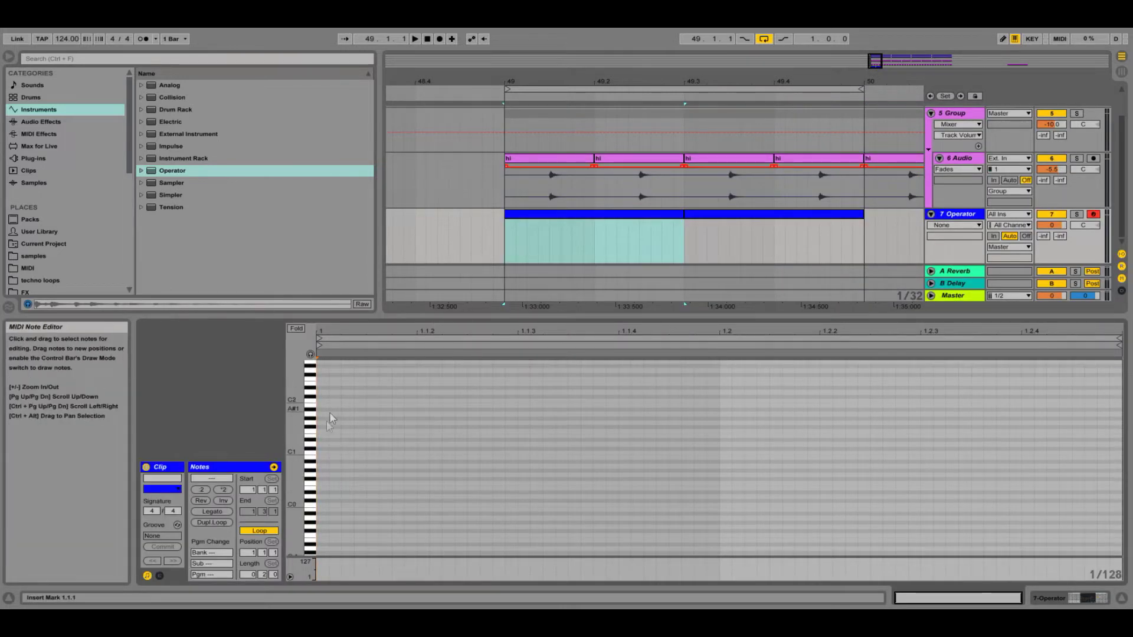
double_click(325, 432)
left_click_drag(327, 431, 511, 424)
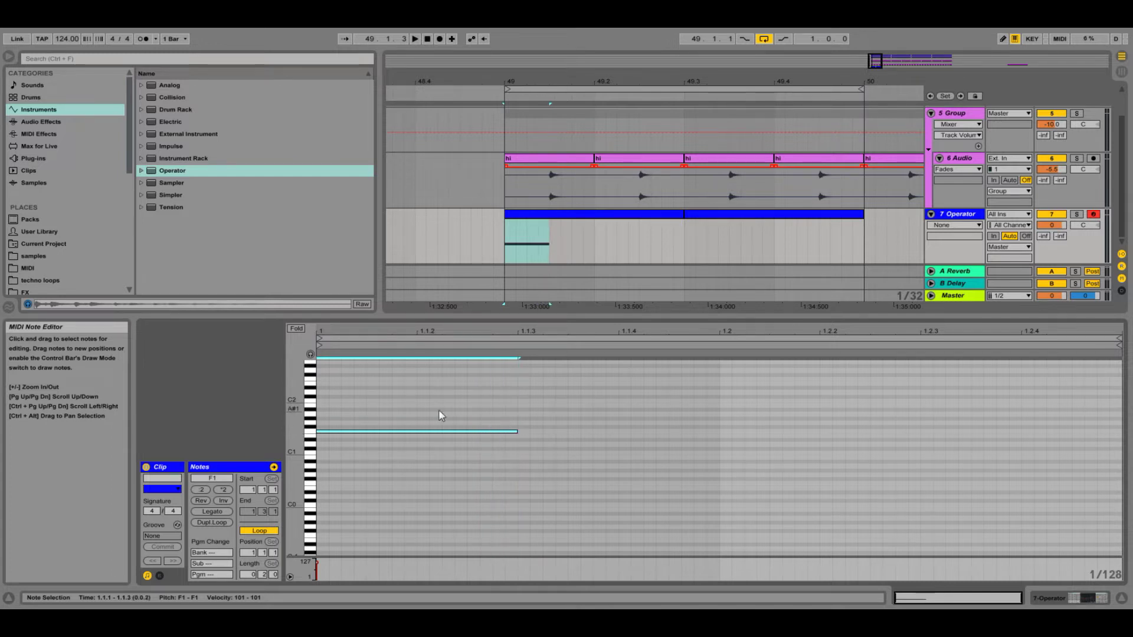
key("ctrl+d")
key("ctrl+d")
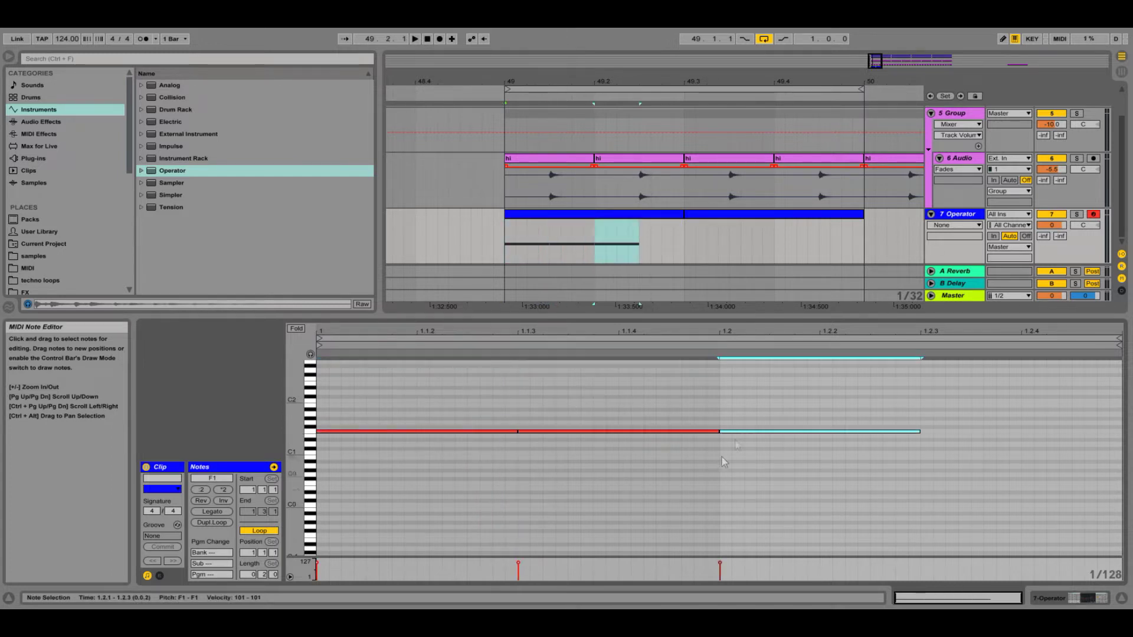
left_click_drag(752, 437, 962, 440)
Step: Play the bass pattern, duplicate the first half-bar clip over the second half, and select the whole bar
left_click(506, 243)
key("space")
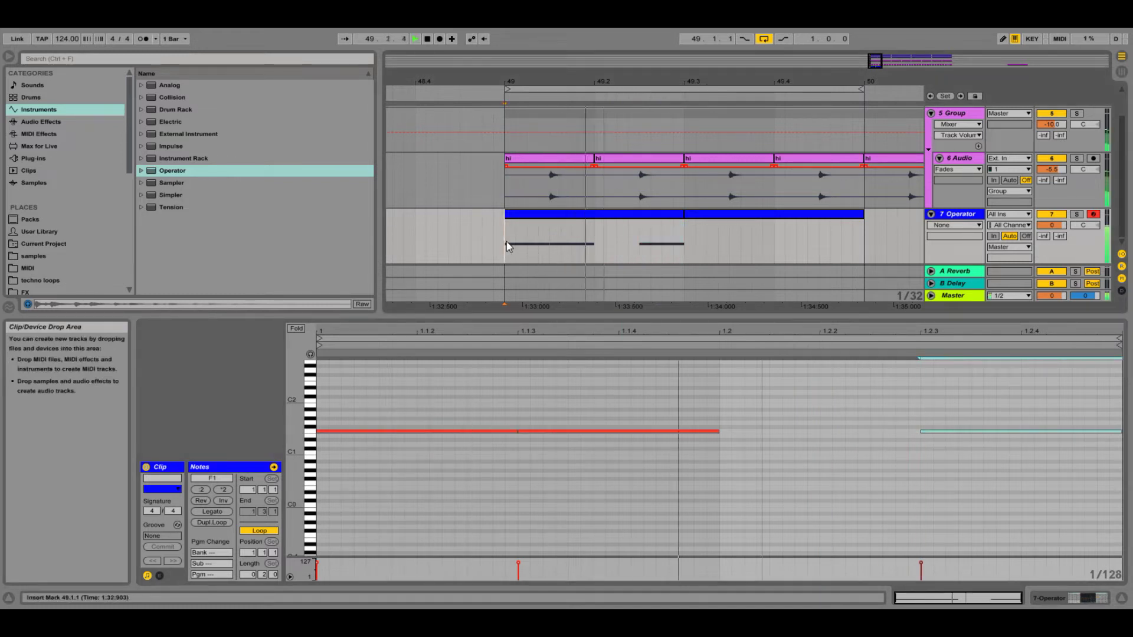
left_click_drag(506, 242, 717, 242)
key("ctrl+d")
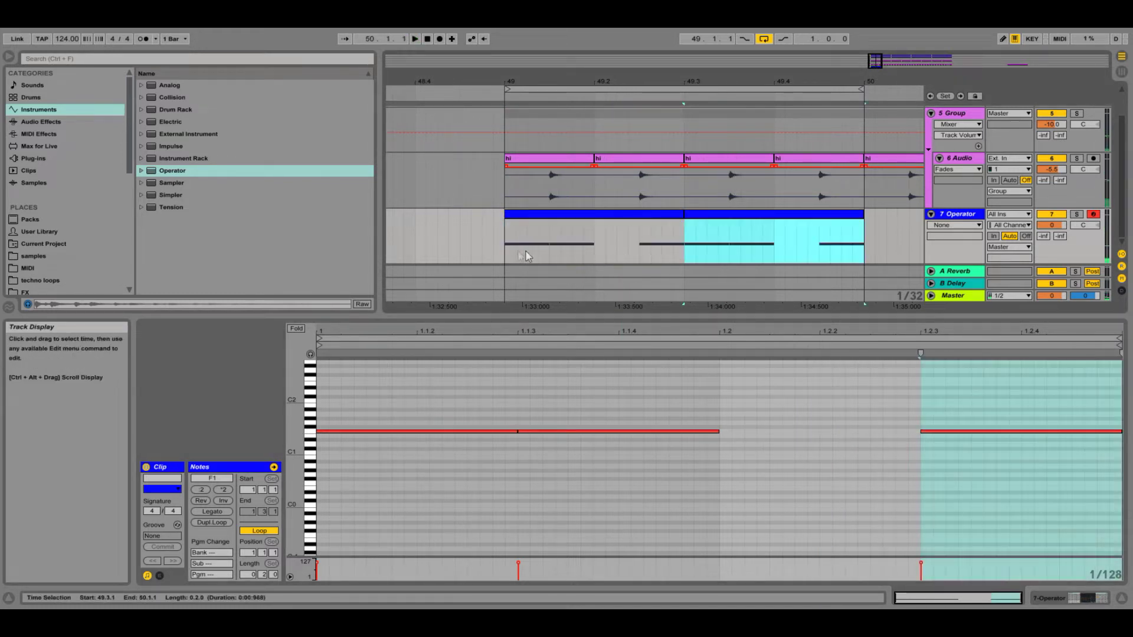
left_click_drag(506, 245, 865, 239)
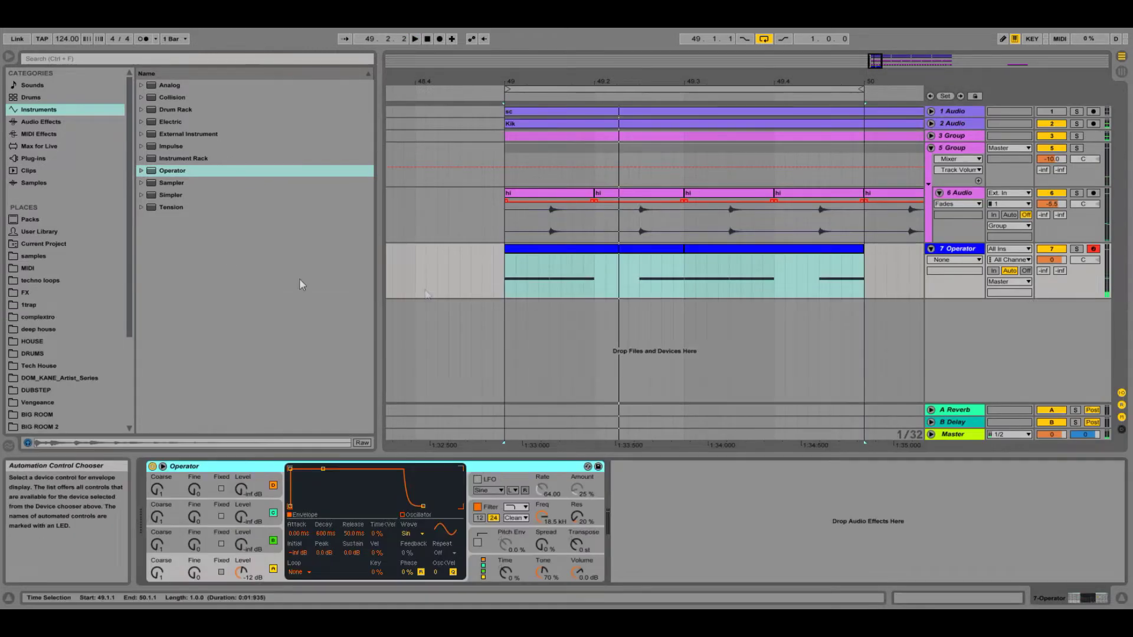
Step: Load the Kick Reducer compressor preset after Operator, sidechain it from 1-Audio, and set its threshold to -19.7 dB
left_click(41, 121)
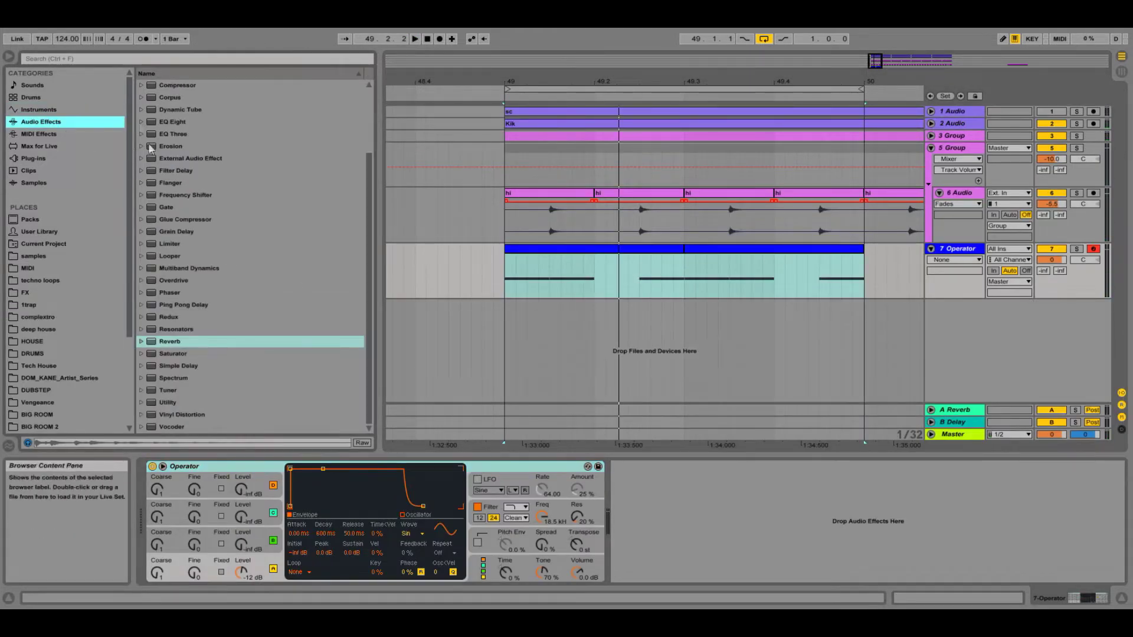
left_click(141, 86)
left_click_drag(192, 244, 668, 519)
left_click(636, 498)
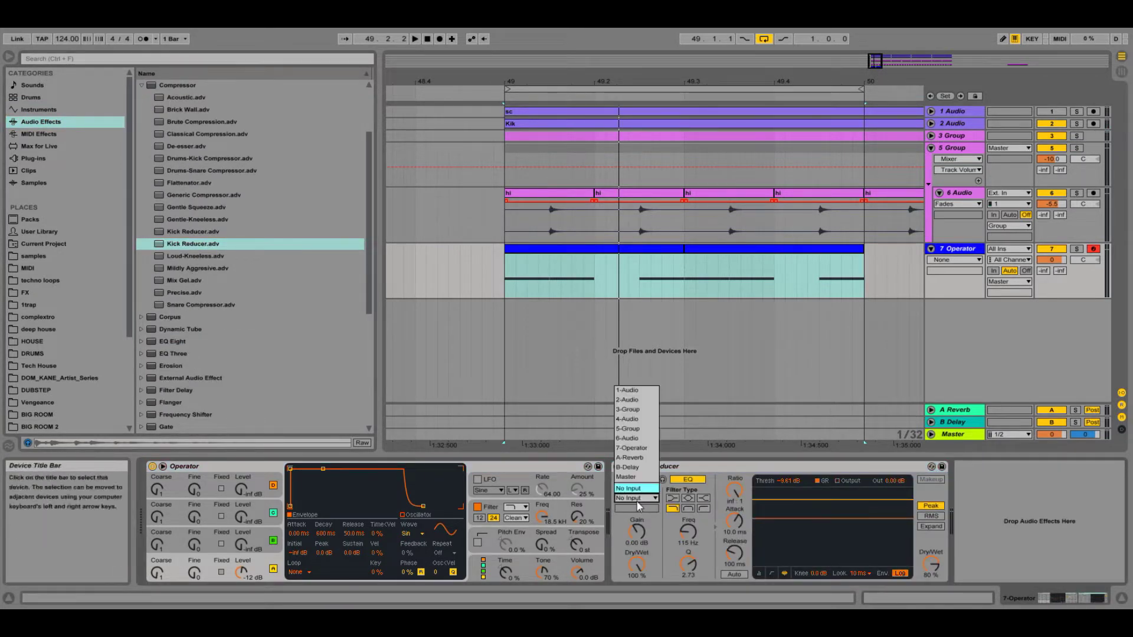
left_click(626, 390)
key("space")
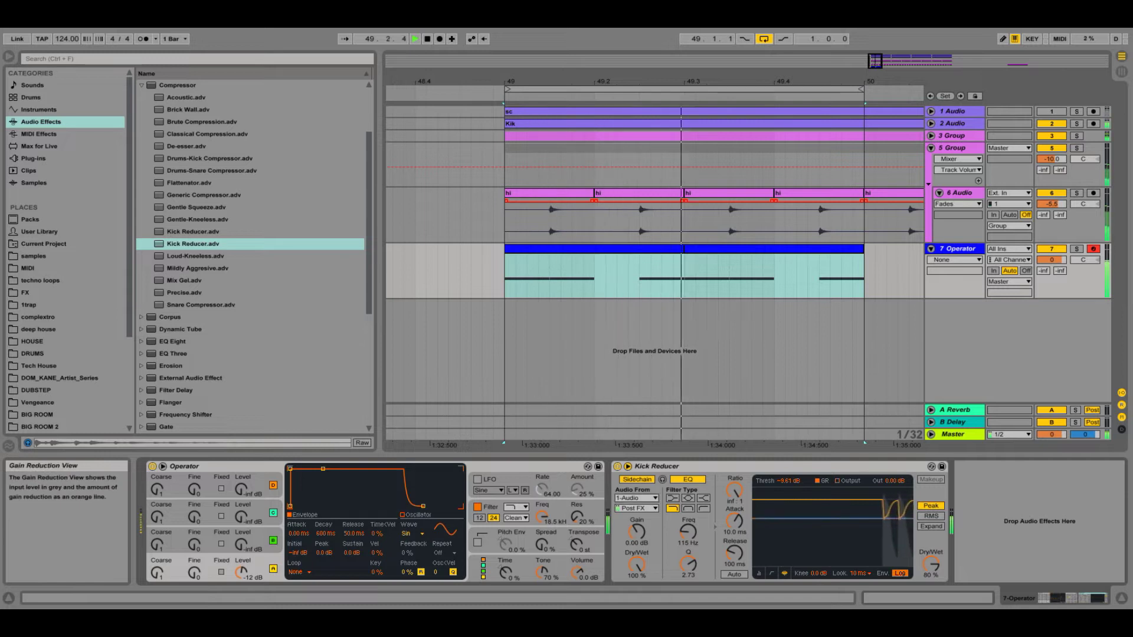
Step: Solo the Operator track and set oscillator A's wave to SwD and its coarse tuning to 0.5
left_click(1077, 249)
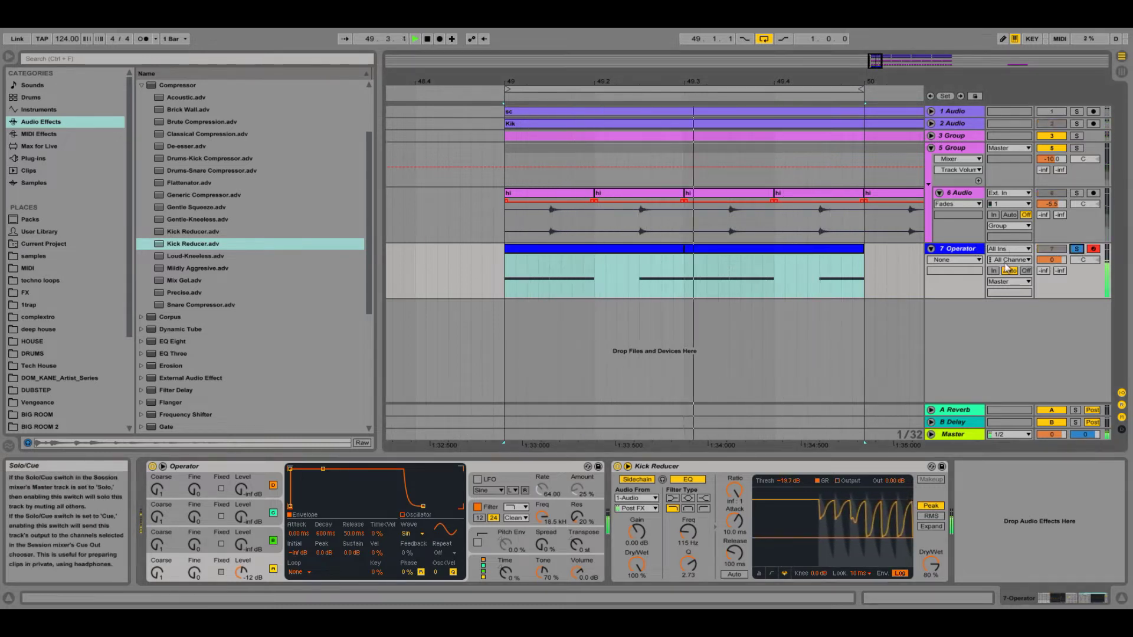
key("space")
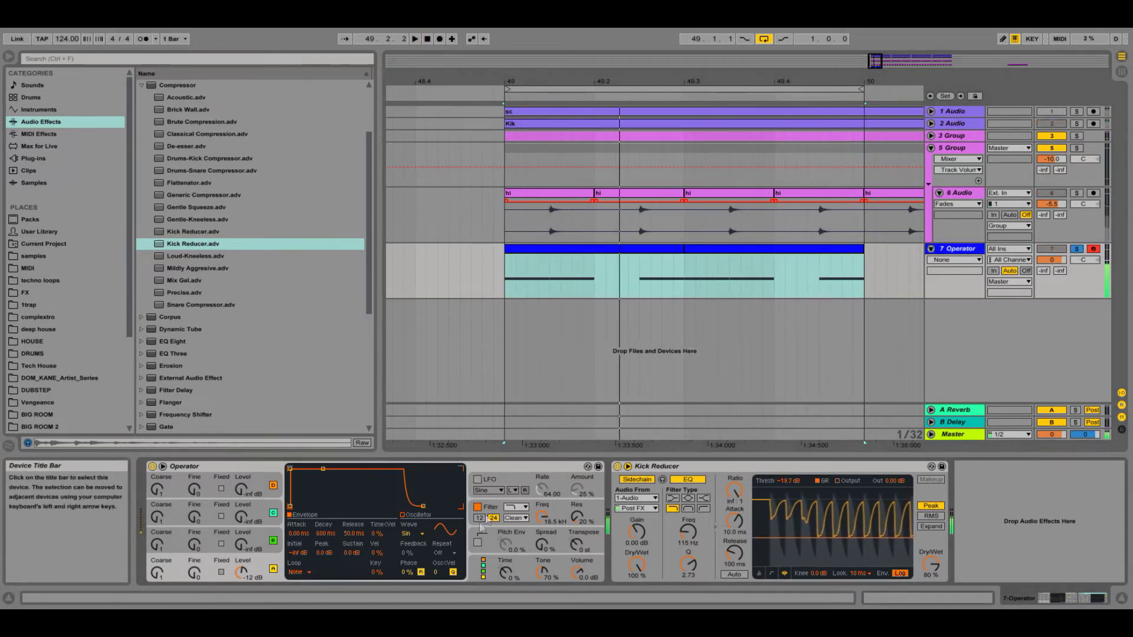
left_click(407, 534)
left_click(420, 413)
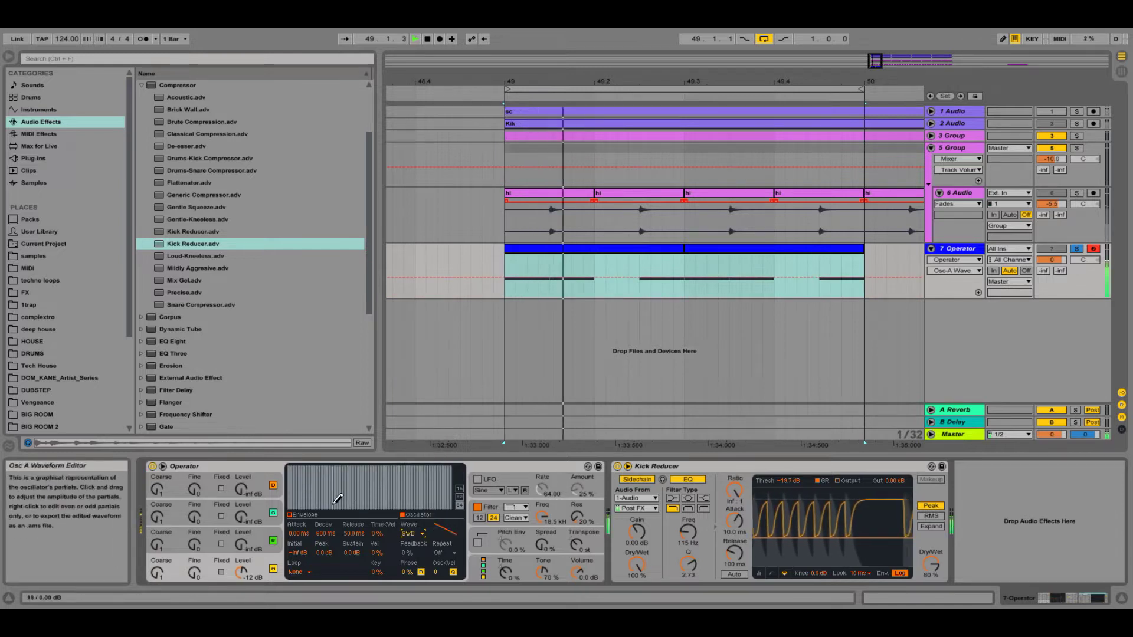
left_click(163, 581)
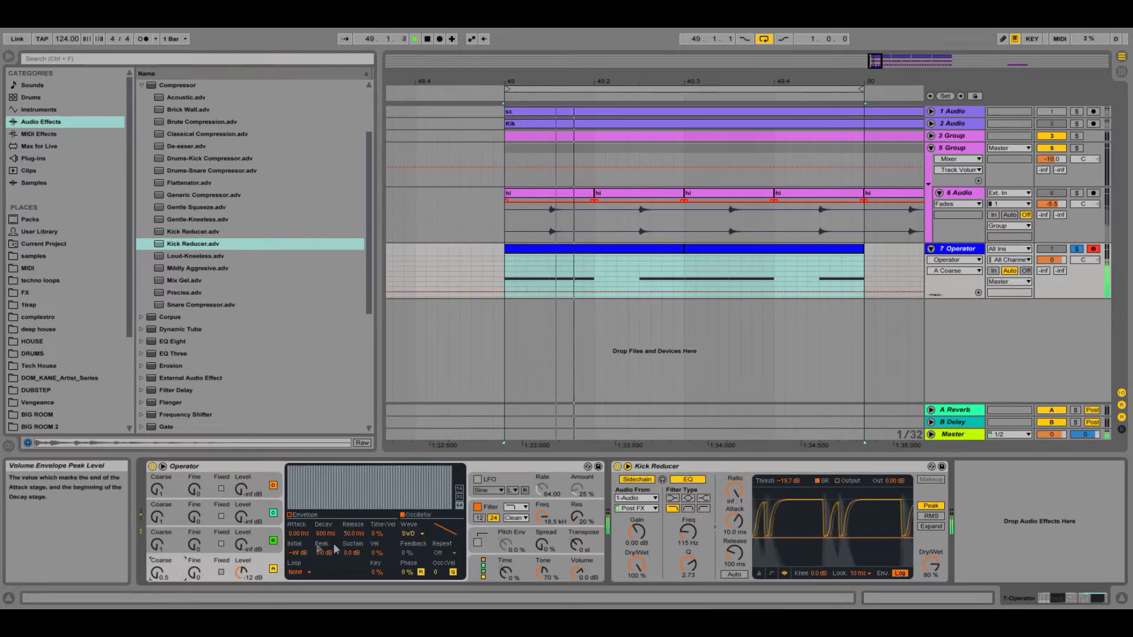
Step: Set Operator's filter frequency to about 102 Hz, resonance to 6.0% and filter envelope amount to 38%
left_click(542, 517)
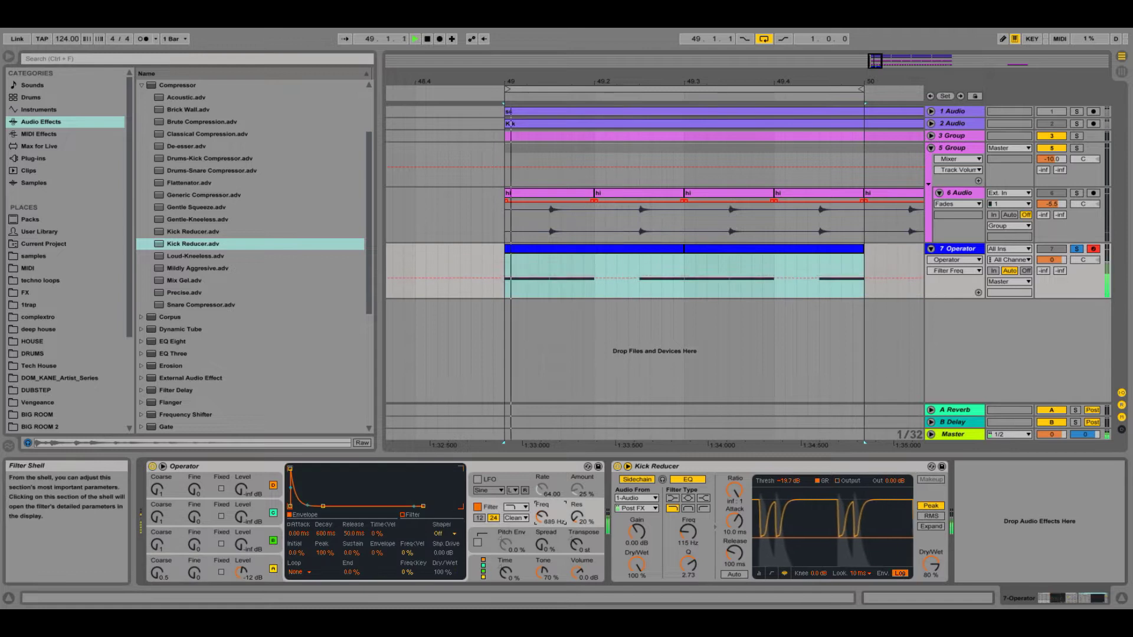
left_click_drag(378, 553, 378, 552)
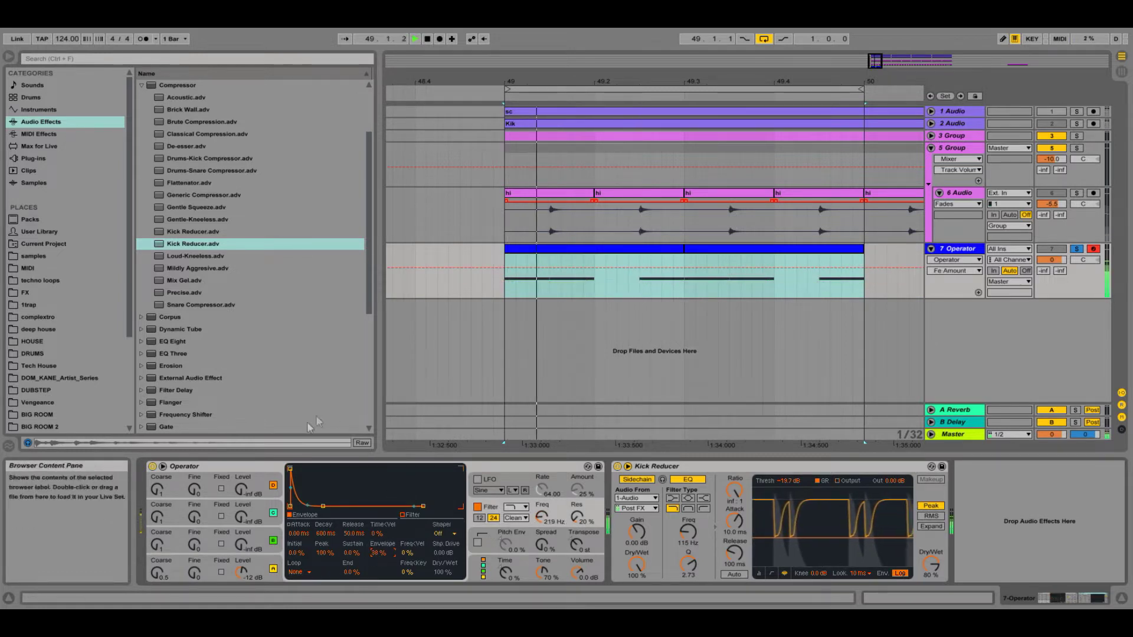
left_click_drag(541, 517, 542, 524)
left_click_drag(577, 517, 537, 525)
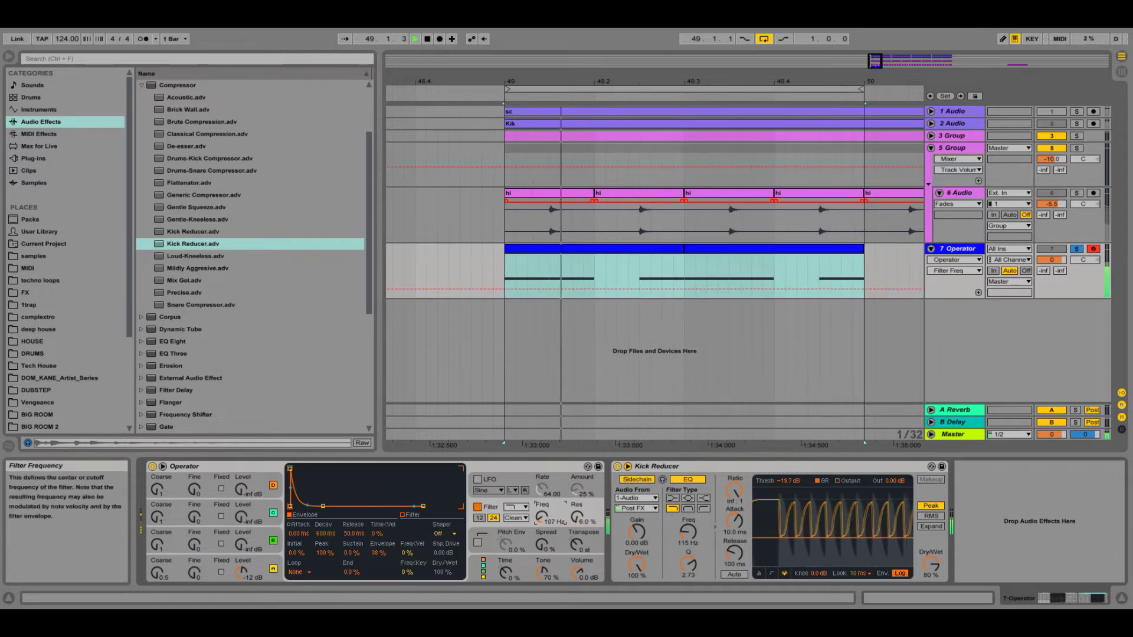
Step: Unsolo the Operator track and shape its filter envelope with a decay of 855 ms and a peak of 60%
left_click(1076, 249)
left_click_drag(324, 507, 325, 507)
left_click_drag(289, 470, 289, 480)
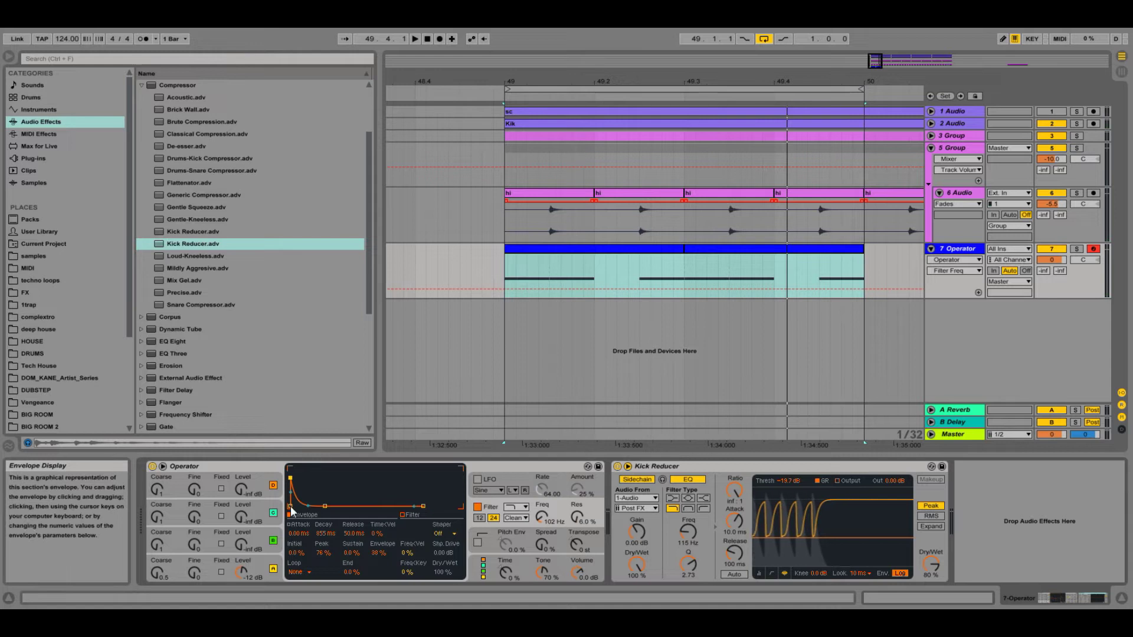
left_click_drag(297, 483, 292, 484)
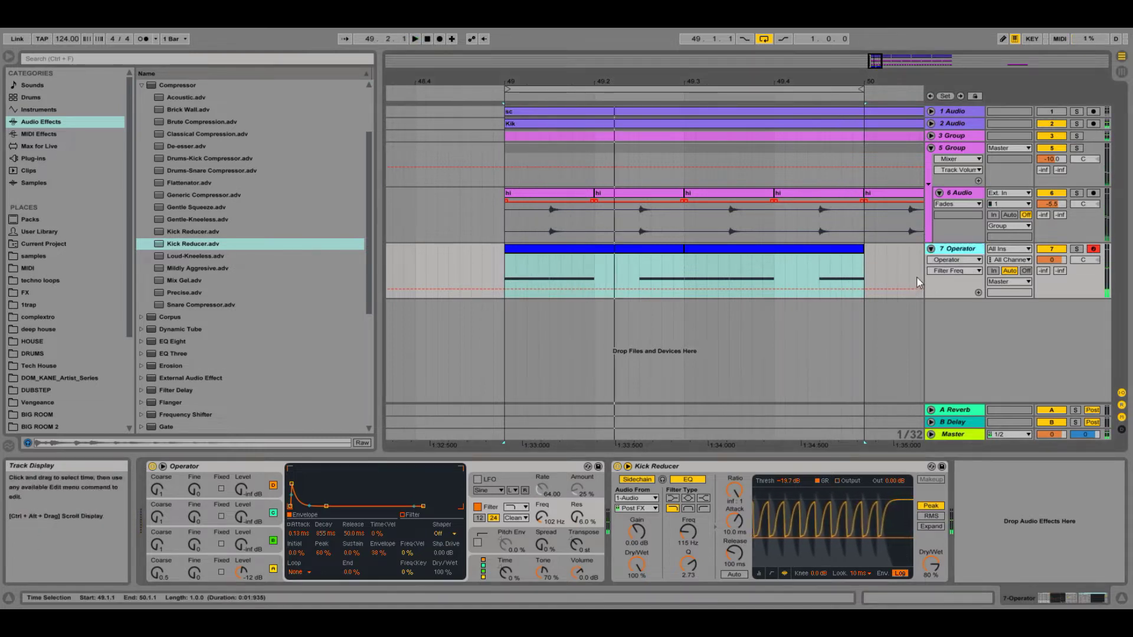
Step: Group the Operator track and name the group BASS
key("ctrl+g")
left_click(960, 252)
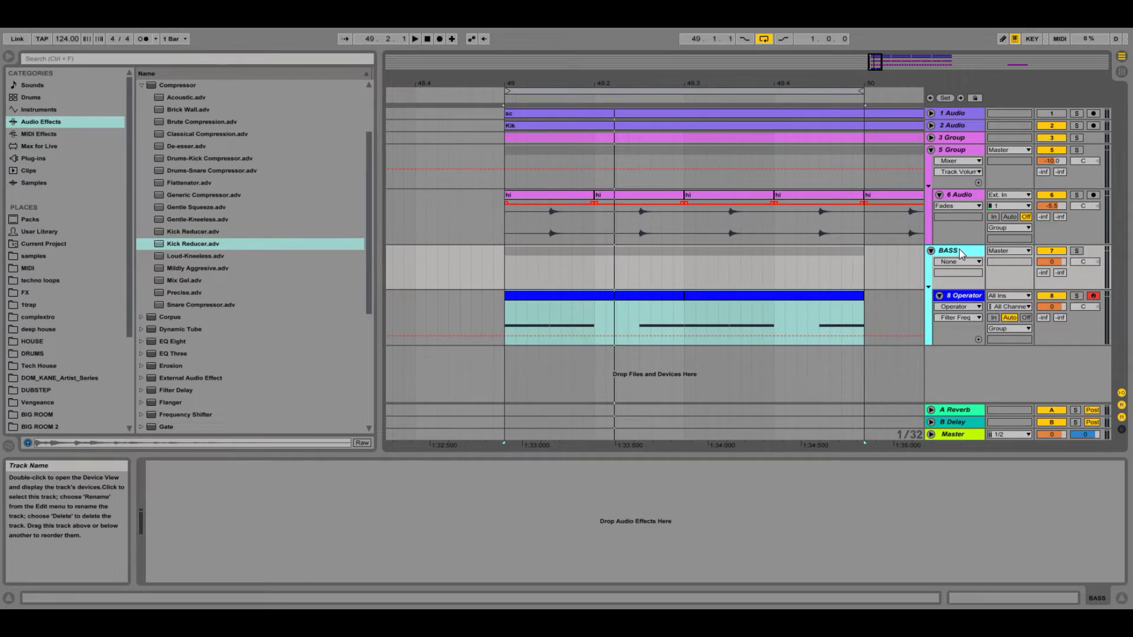
Step: Insert a new MIDI track below the BASS group and put it in its own group
key("ctrl+shift+t")
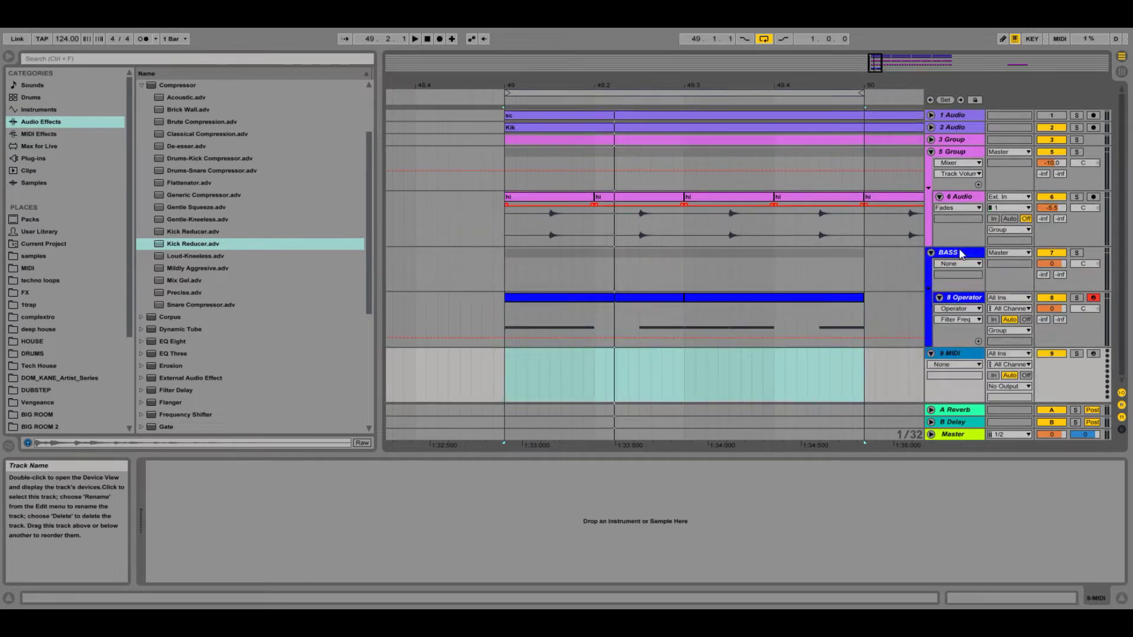
left_click(964, 357)
left_click(785, 348)
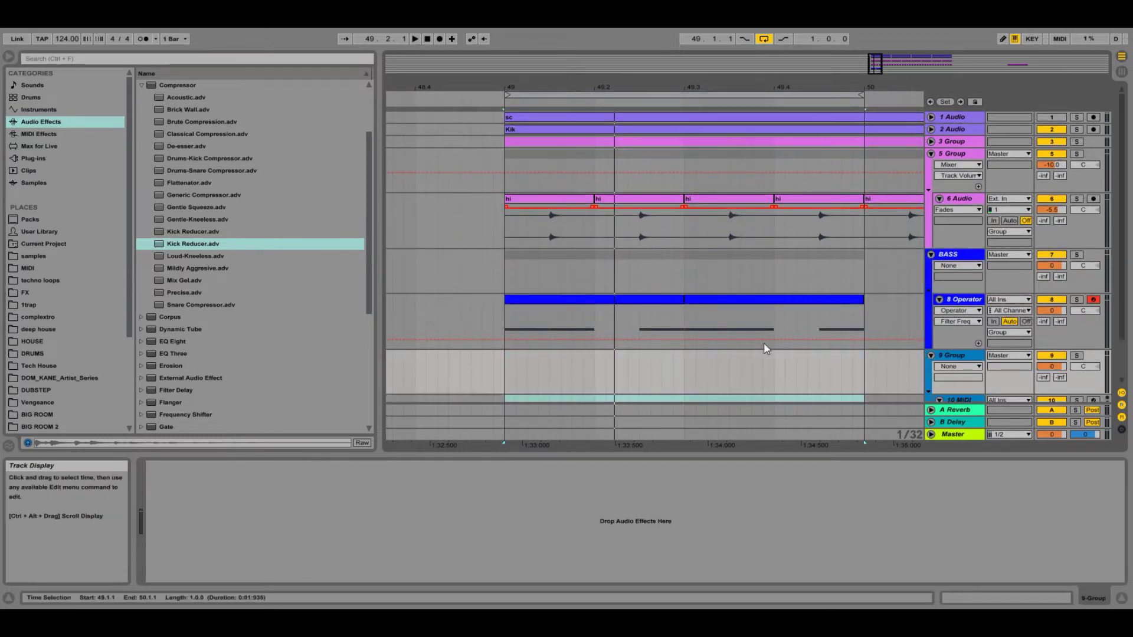
key("ctrl+g")
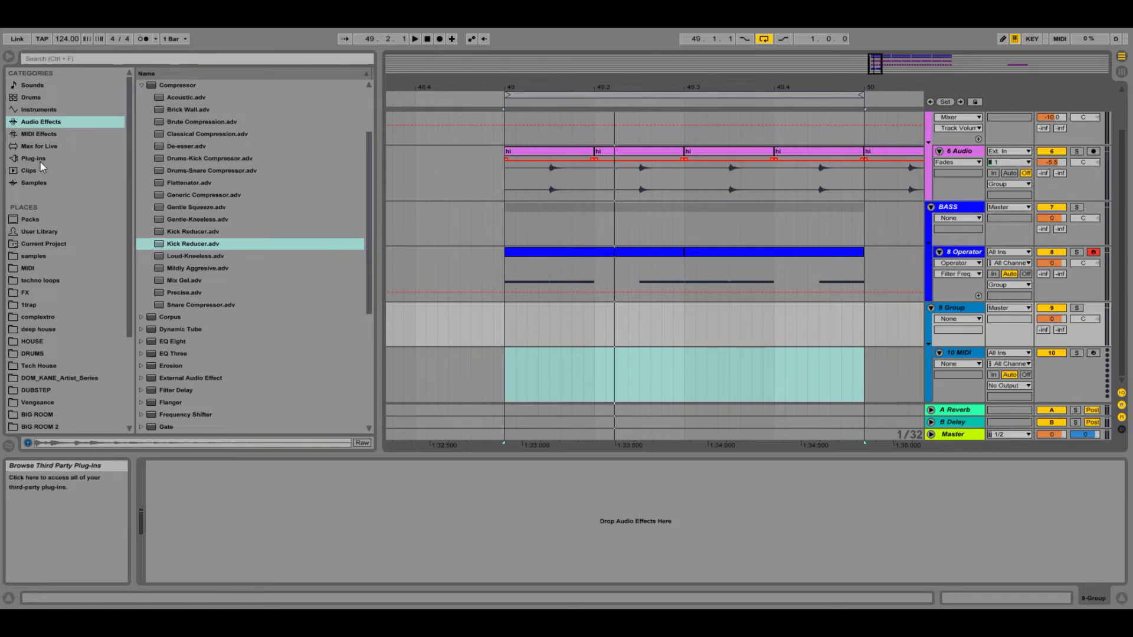
Step: Load the Sylenth1 - VTX plug-in onto the empty MIDI track in the new group
left_click(144, 87)
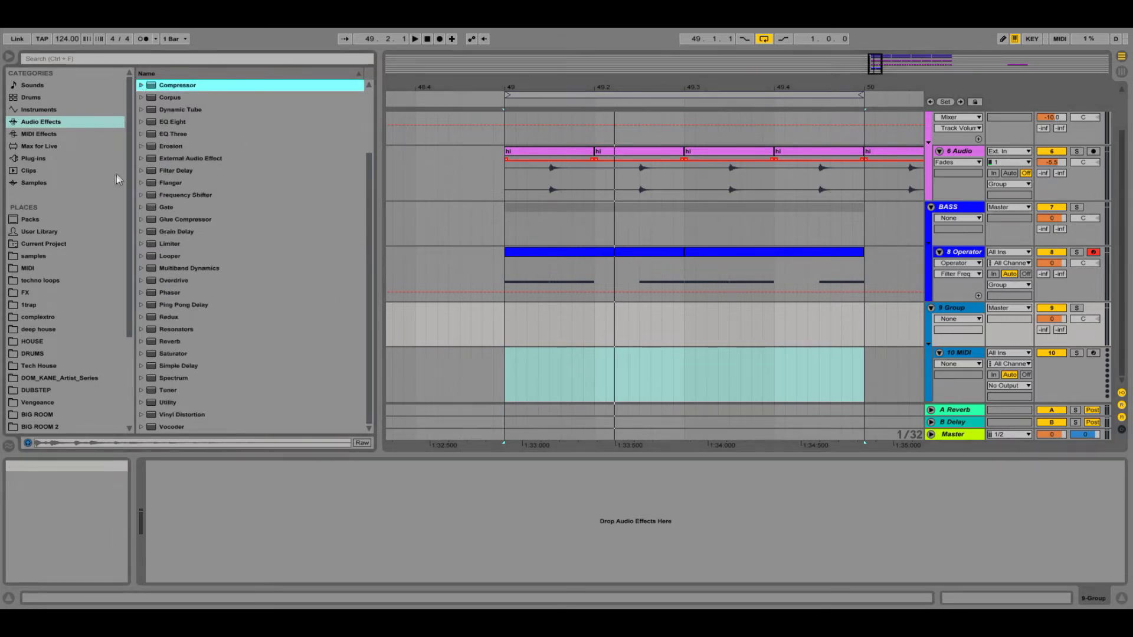
left_click(44, 159)
scroll(190, 141, "up", 2)
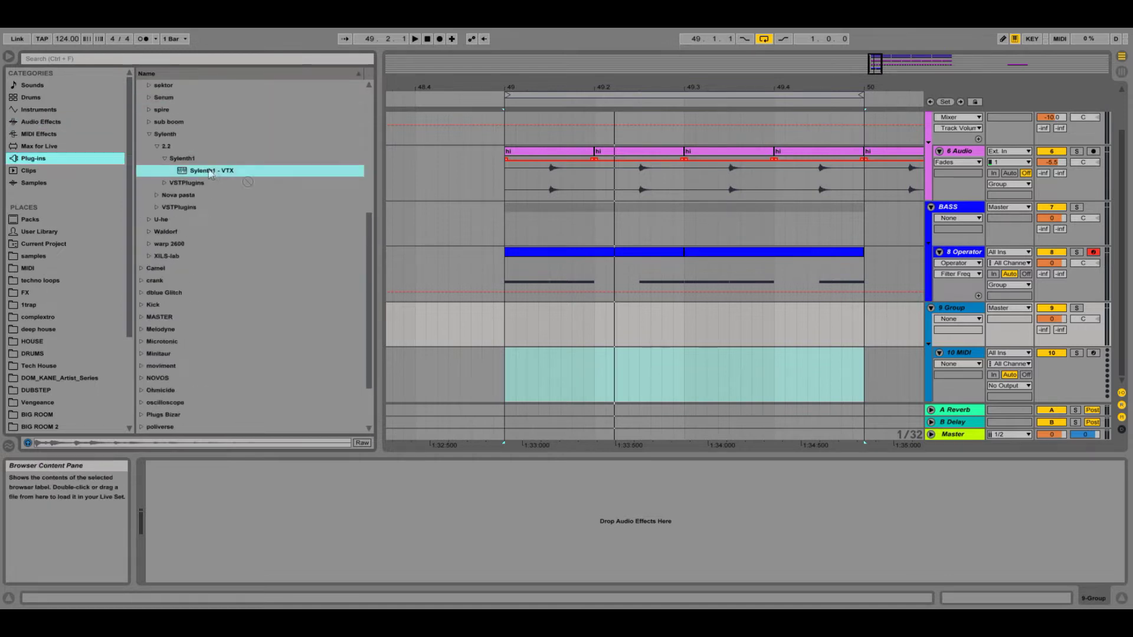
double_click(206, 171)
Step: Initialize Sylenth1 to its Init preset and close the plug-in window
left_click_drag(513, 210, 457, 154)
left_click(513, 282)
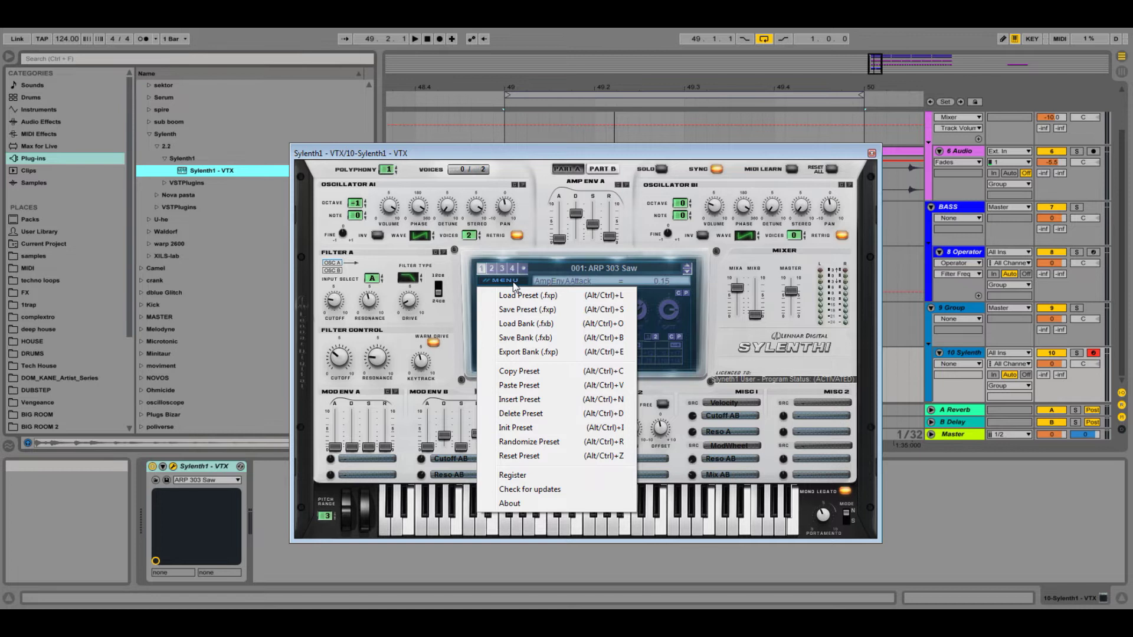
left_click(560, 430)
left_click(871, 154)
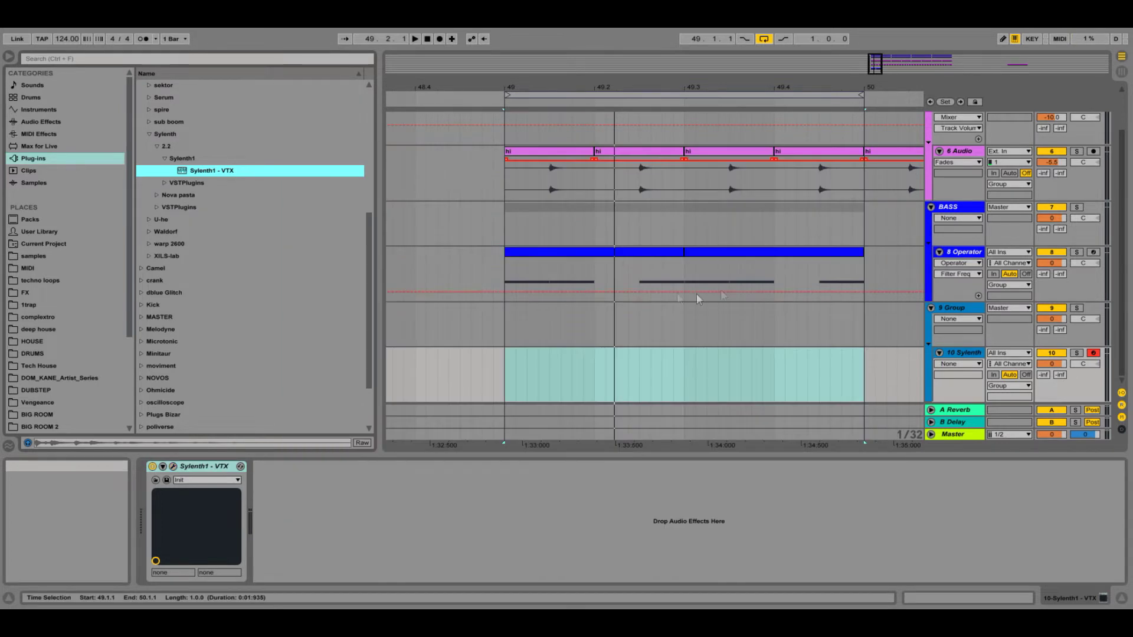
Step: Copy both MIDI clips in bar 49 of the Operator track to the same position on the Sylenth1 track
left_click(640, 254)
key("ctrl+c")
left_click(510, 387)
key("ctrl+v")
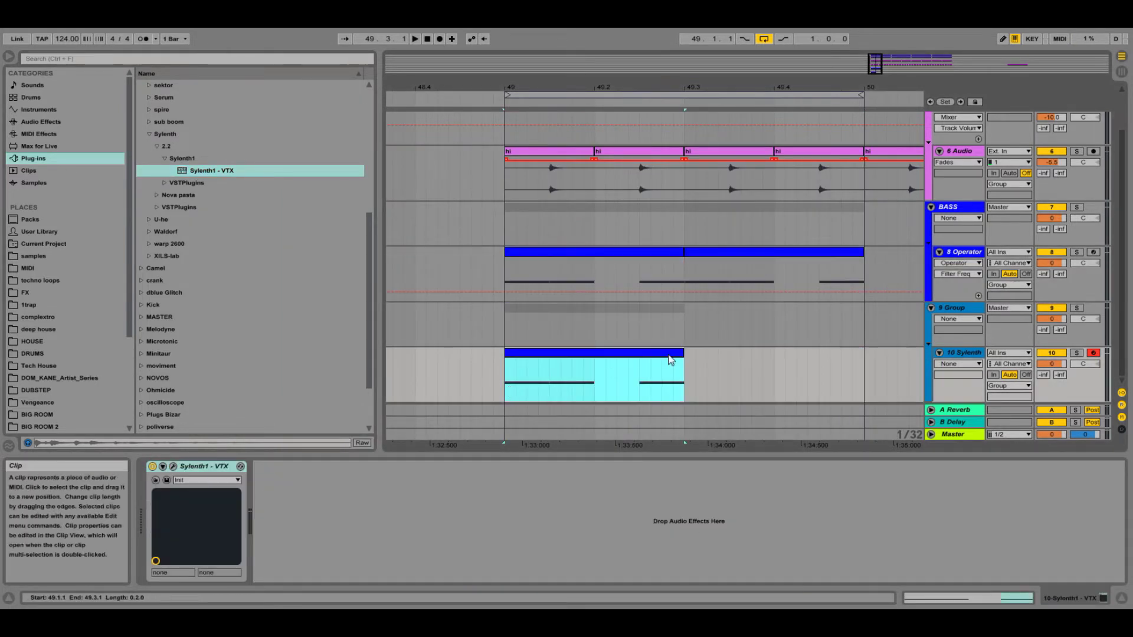
left_click(749, 253)
left_click(686, 381)
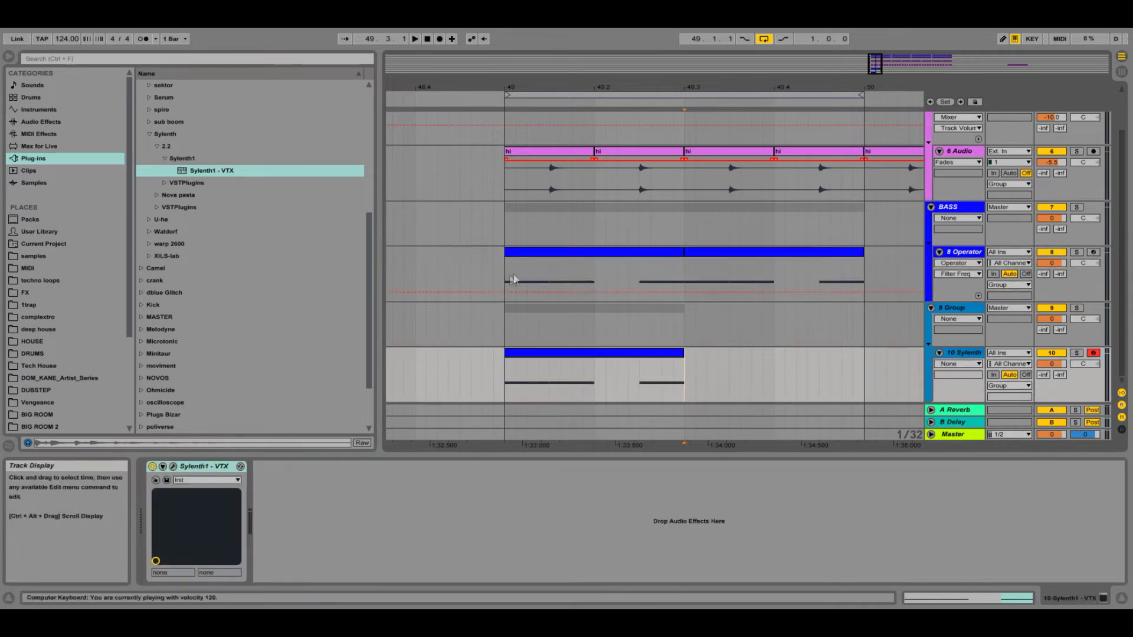
left_click_drag(505, 278, 861, 277)
key("ctrl+c")
left_click(579, 354)
key("ctrl+v")
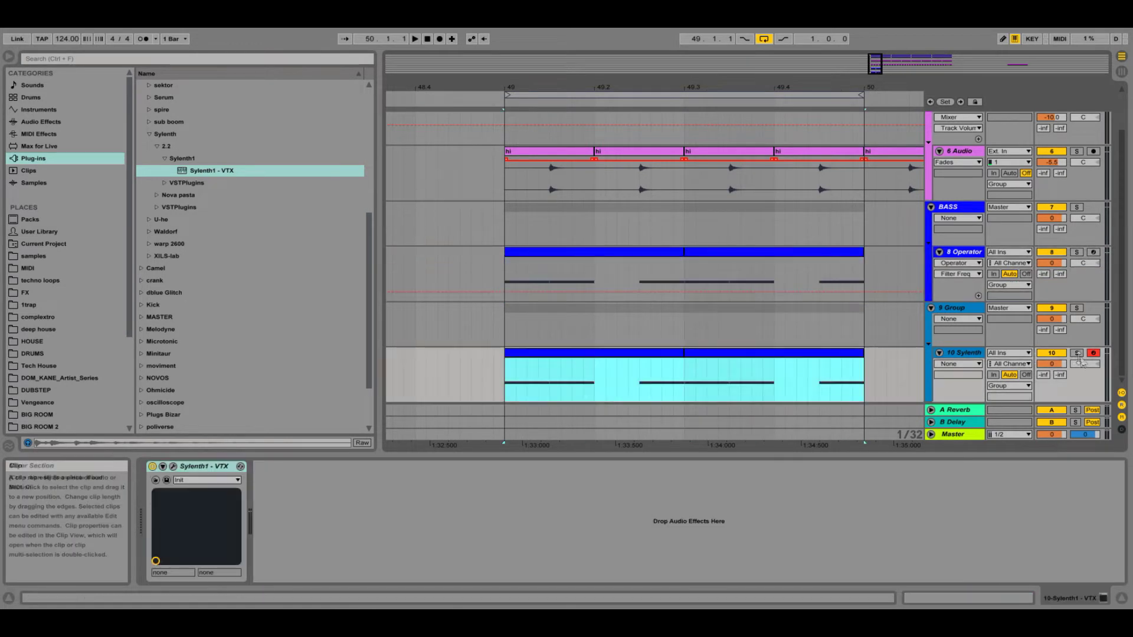
Step: Solo the group containing Sylenth1 and play back the copied pattern
left_click(1077, 308)
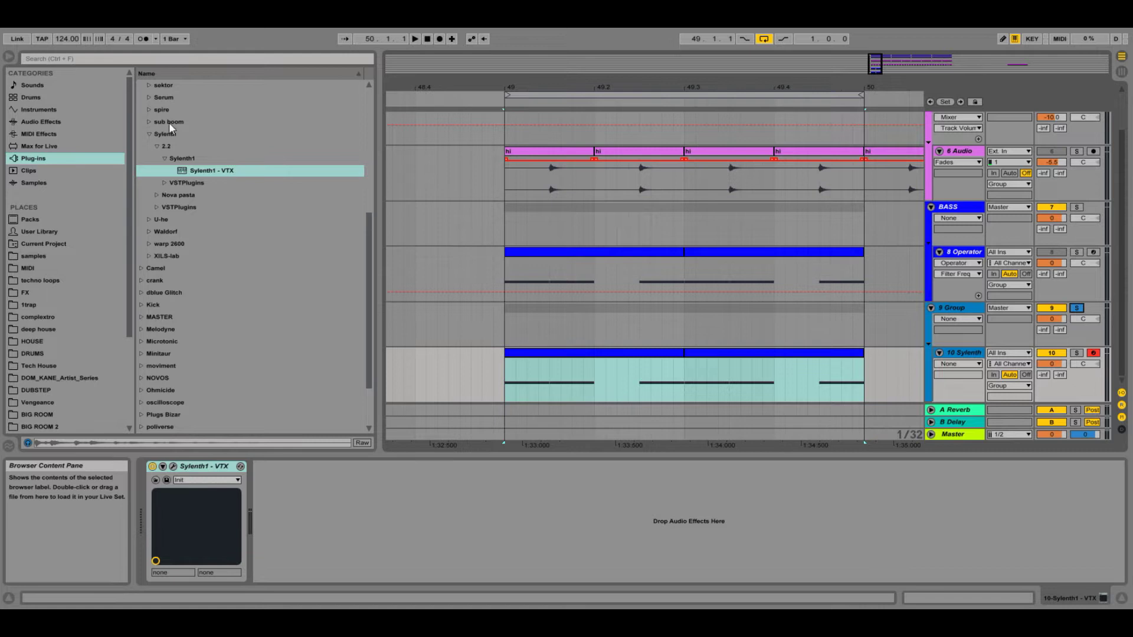
left_click(149, 134)
key("space")
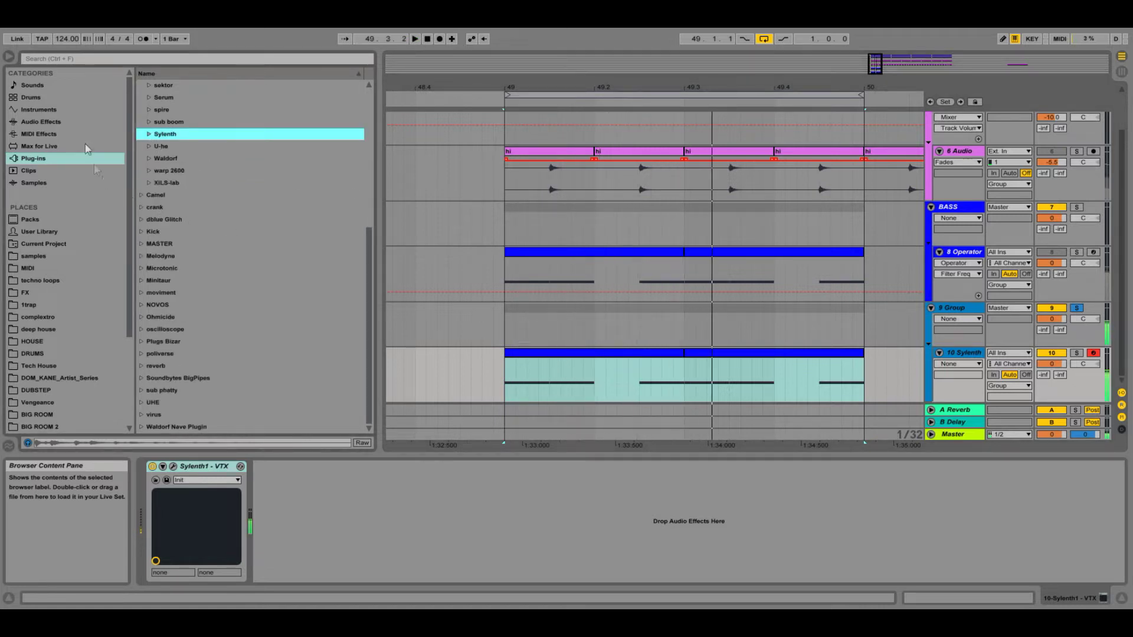
Step: Copy the sidechained Kick Reducer compressor from the Operator track to the Sylenth1 track and audition it
left_click(959, 255)
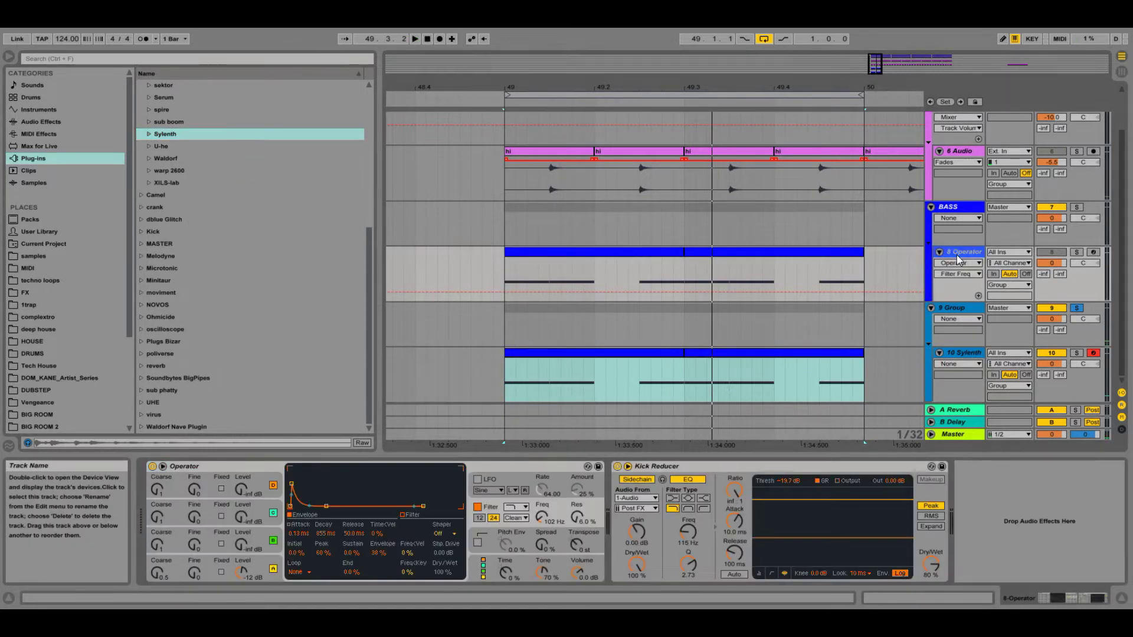
left_click(967, 354)
left_click(830, 533)
key("ctrl+v")
key("space")
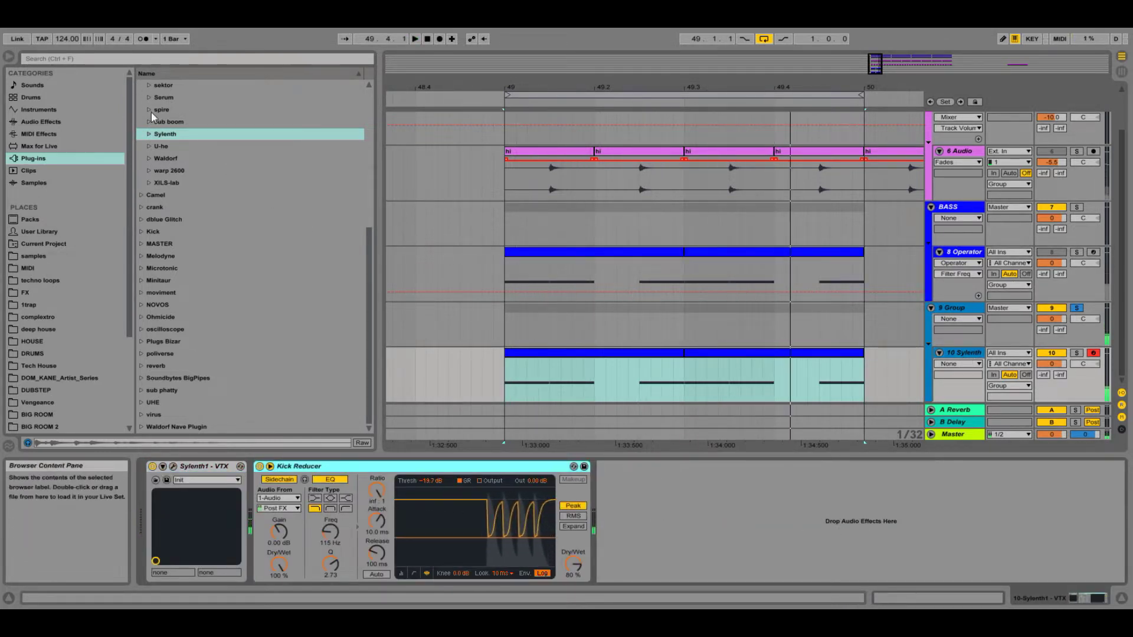
Step: Add an EQ Eight after the Kick Reducer on the Sylenth1 track
left_click(40, 122)
left_click(177, 158)
left_click_drag(177, 194, 678, 507)
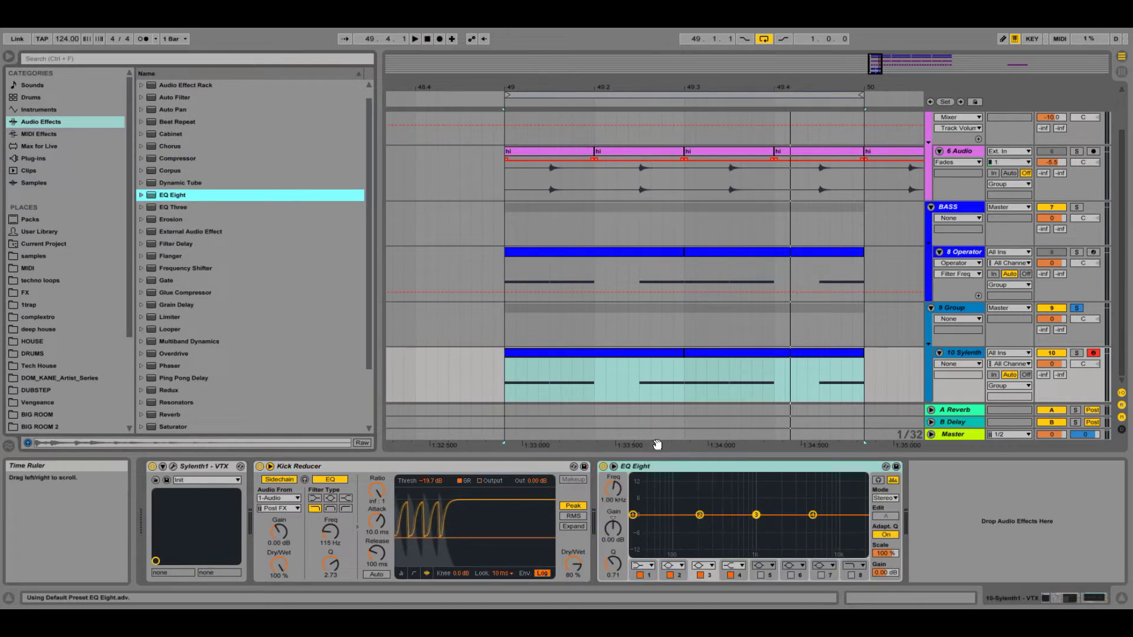
Step: Make EQ Eight's band 2 a low-cut filter at about 142 Hz during playback
left_click(677, 573)
left_click(668, 488)
left_click(676, 566)
left_click(680, 490)
key("space")
left_click_drag(700, 524, 688, 526)
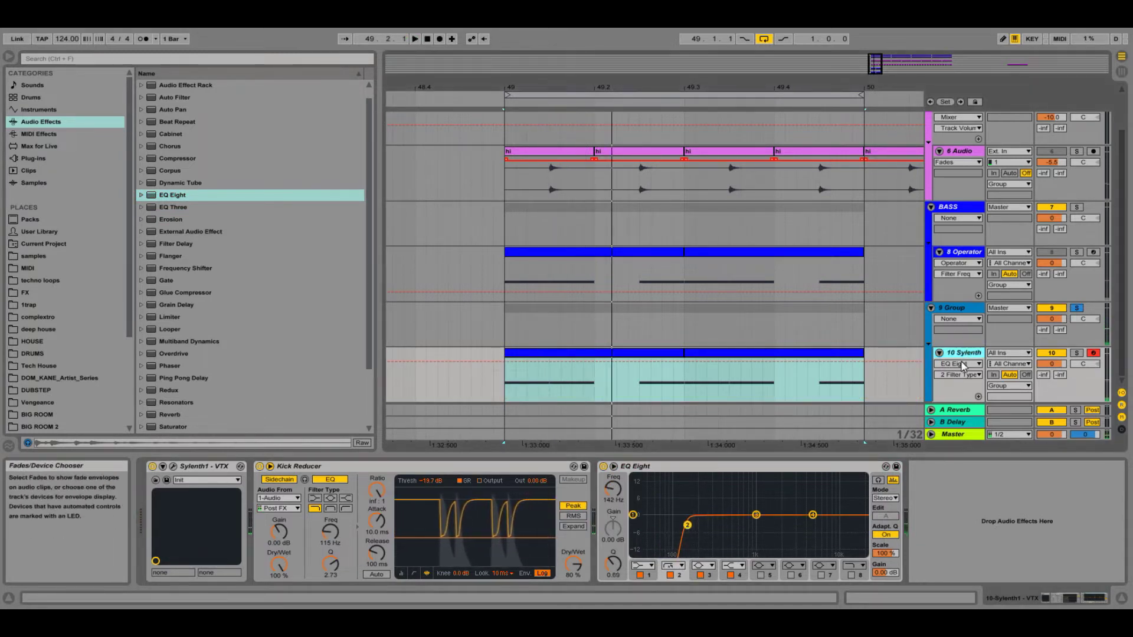
Step: Insert a new audio track below the Sylenth1 track inside its group and reselect the Sylenth1 track
key("ctrl+t")
left_click(967, 302)
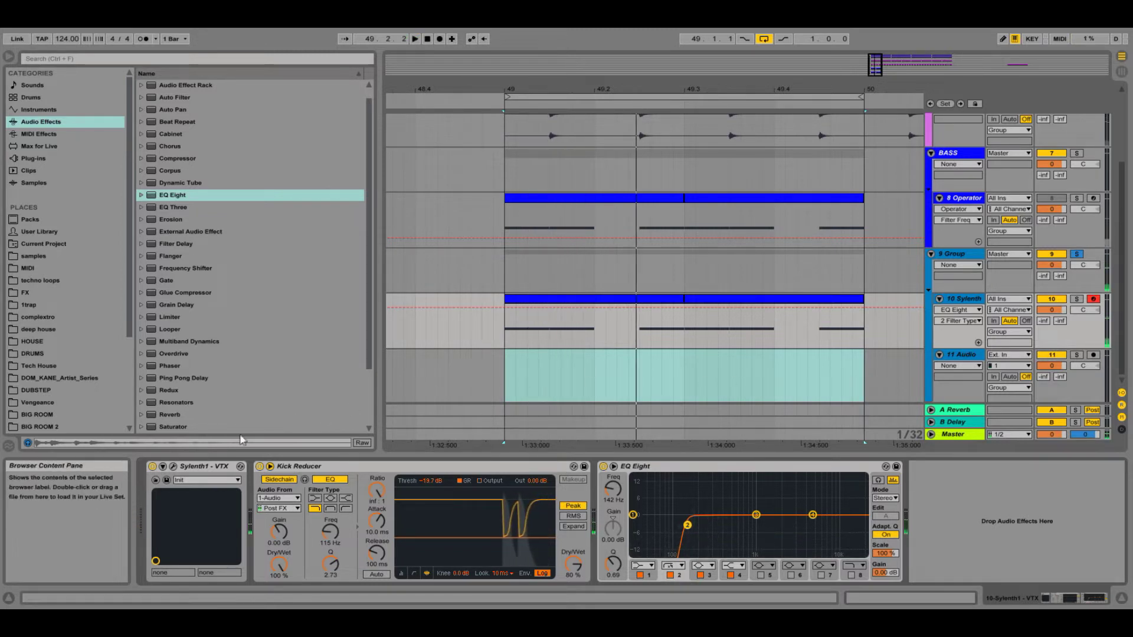
Step: Set Sylenth1's oscillator A1 to a saw wave with 8 voices and filter A to Lowpass
left_click(240, 466)
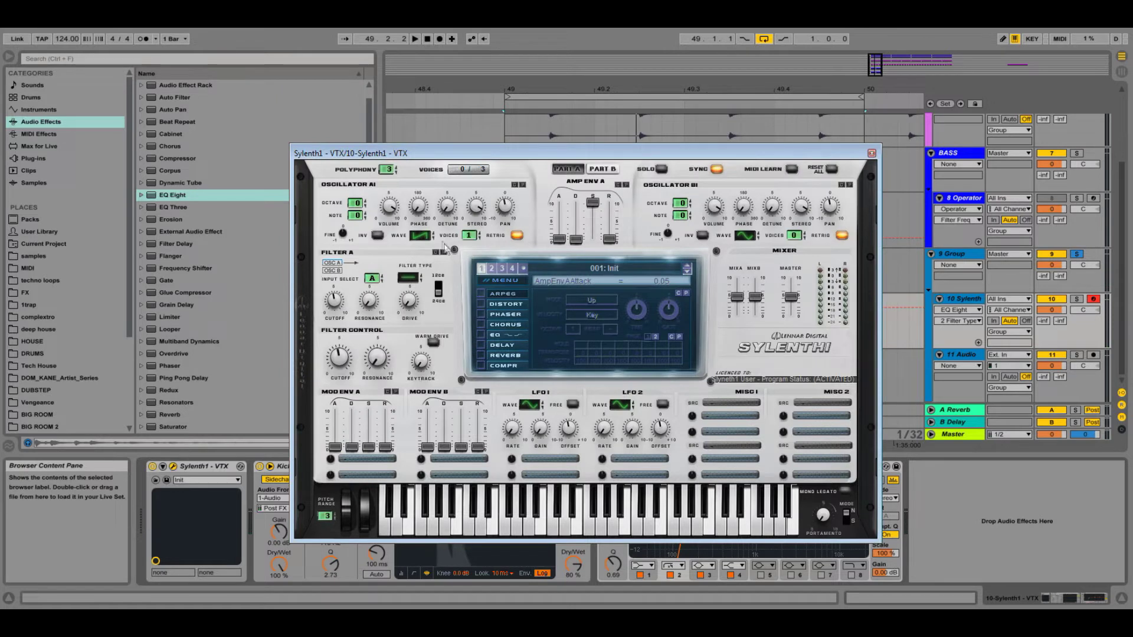
left_click_drag(466, 238, 468, 183)
left_click_drag(525, 152, 688, 154)
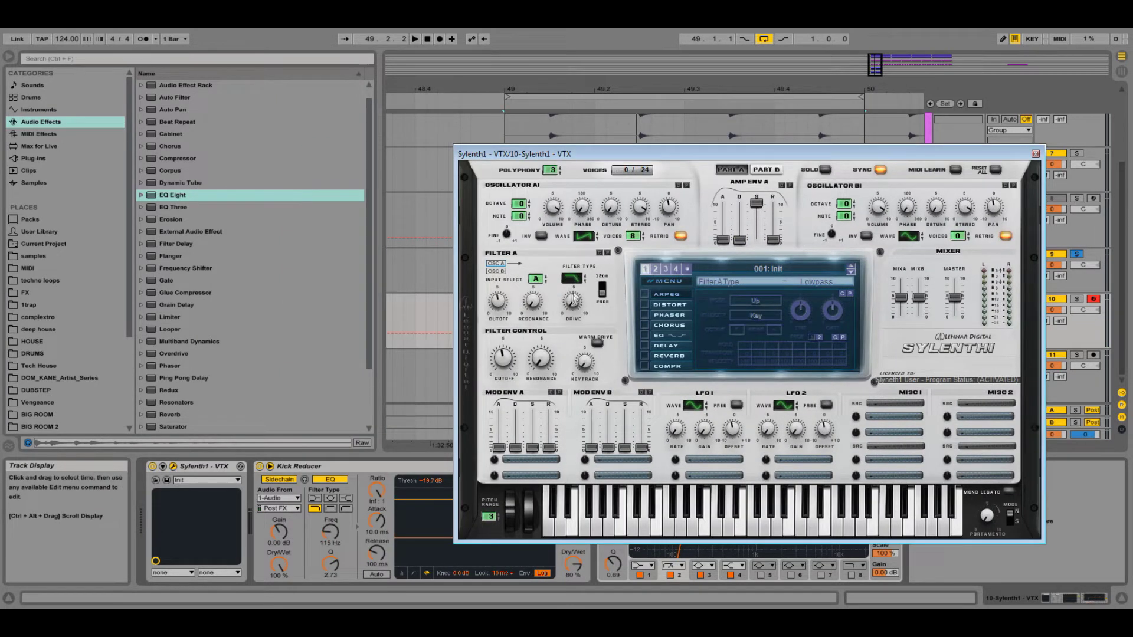
Step: Route Sylenth1's Mod Env A to Cutoff AB and set the filter control cutoff to about 21.88 Hz
left_click(528, 459)
left_click(553, 398)
left_click(517, 464)
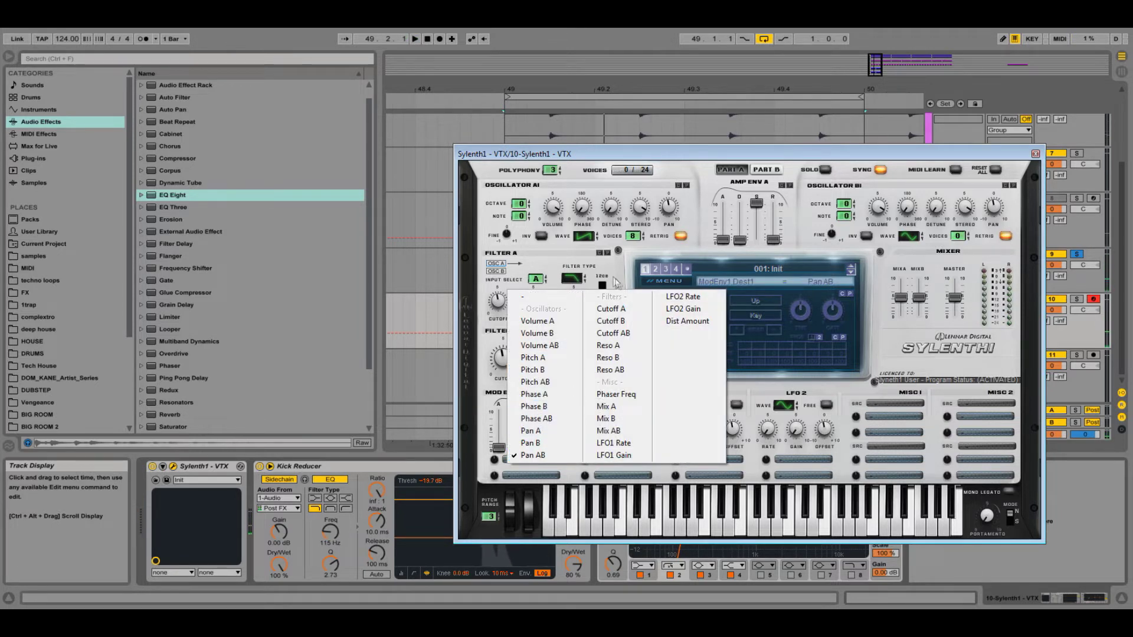
left_click(610, 336)
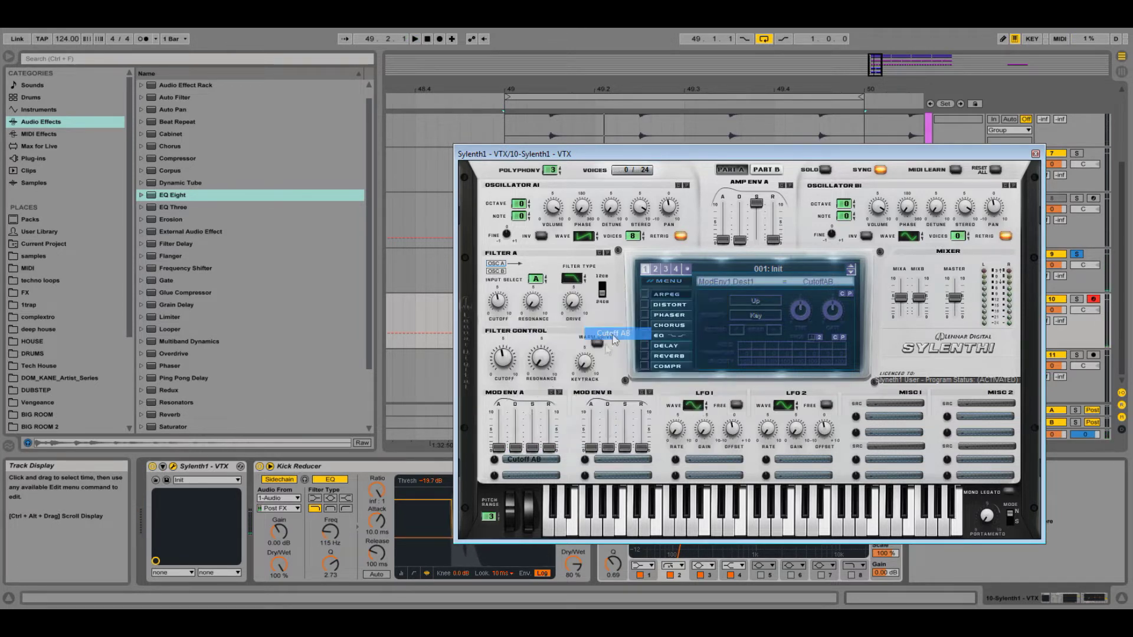
left_click(519, 459)
left_click(531, 431)
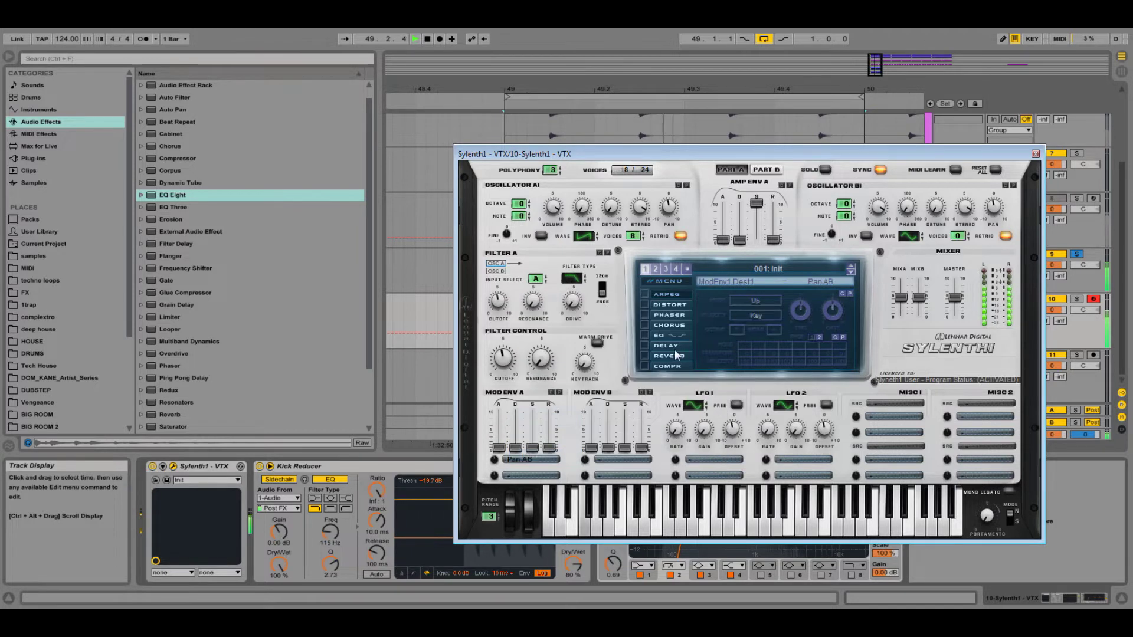
left_click(524, 462)
left_click(618, 337)
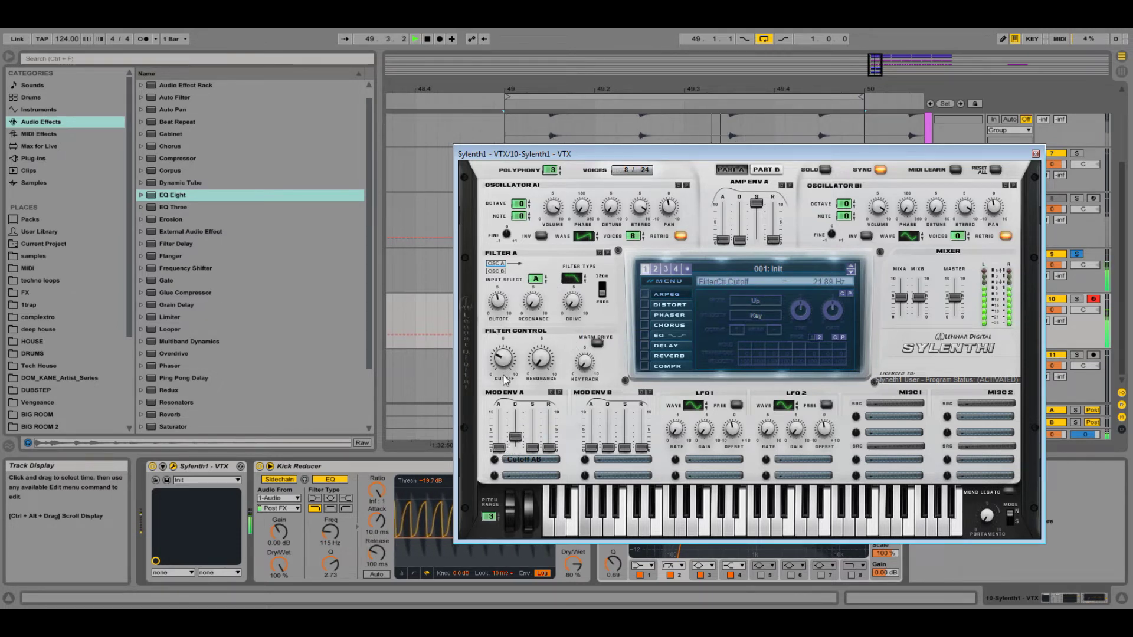
Step: Give Part B an 8-voice saw on its first oscillator with 5.43 detune, and set the filter control cutoff to 120.88 Hz
left_click(761, 170)
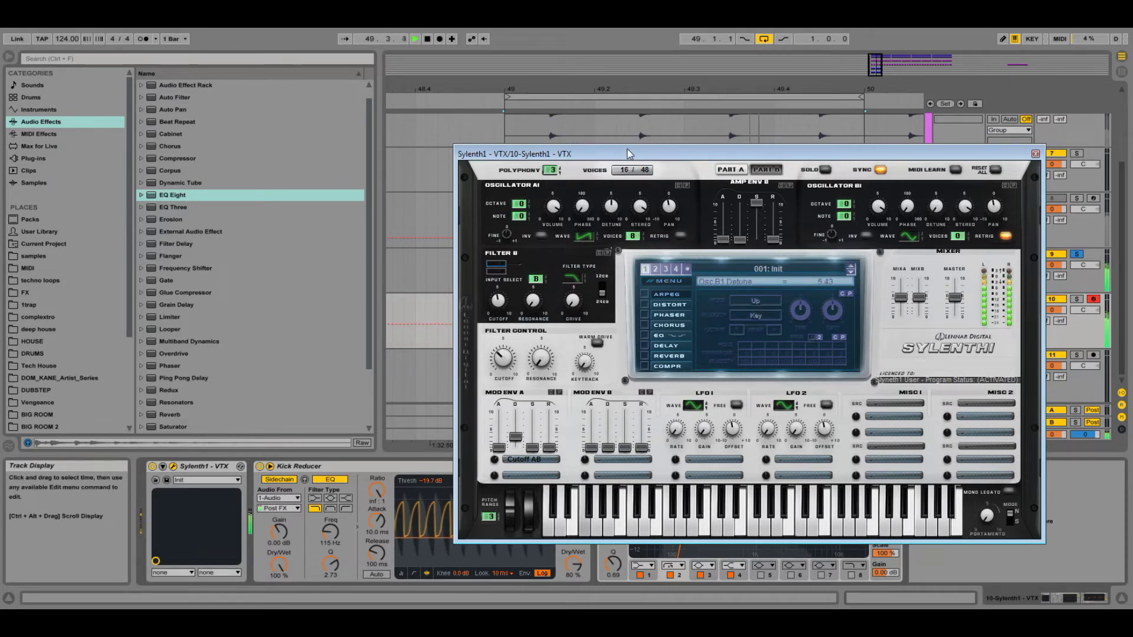
left_click(744, 171)
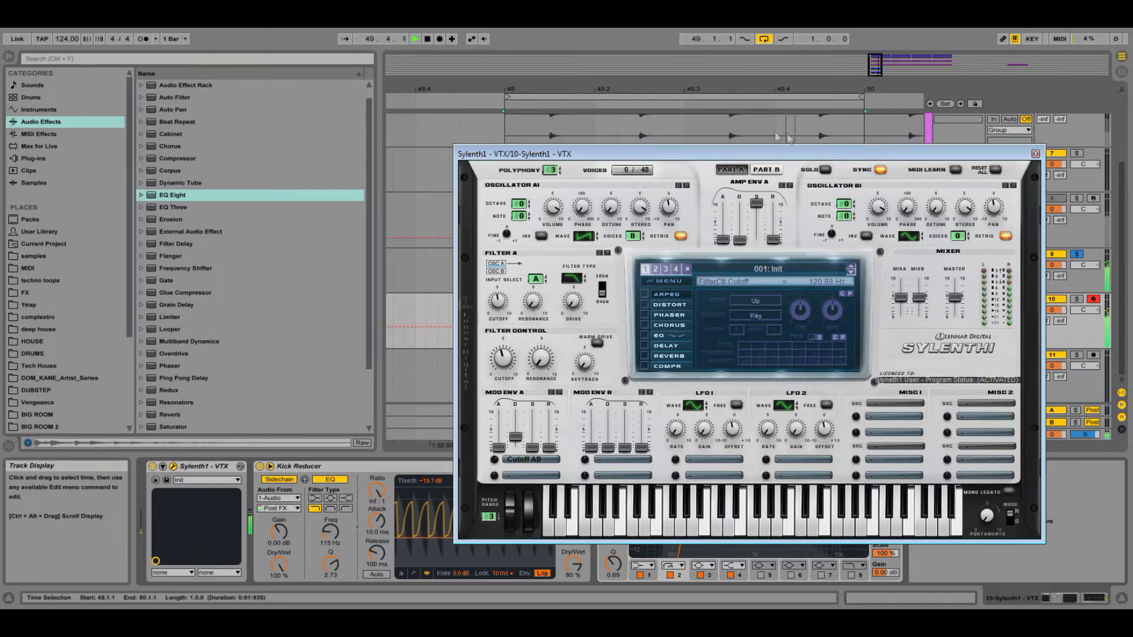
left_click(1036, 154)
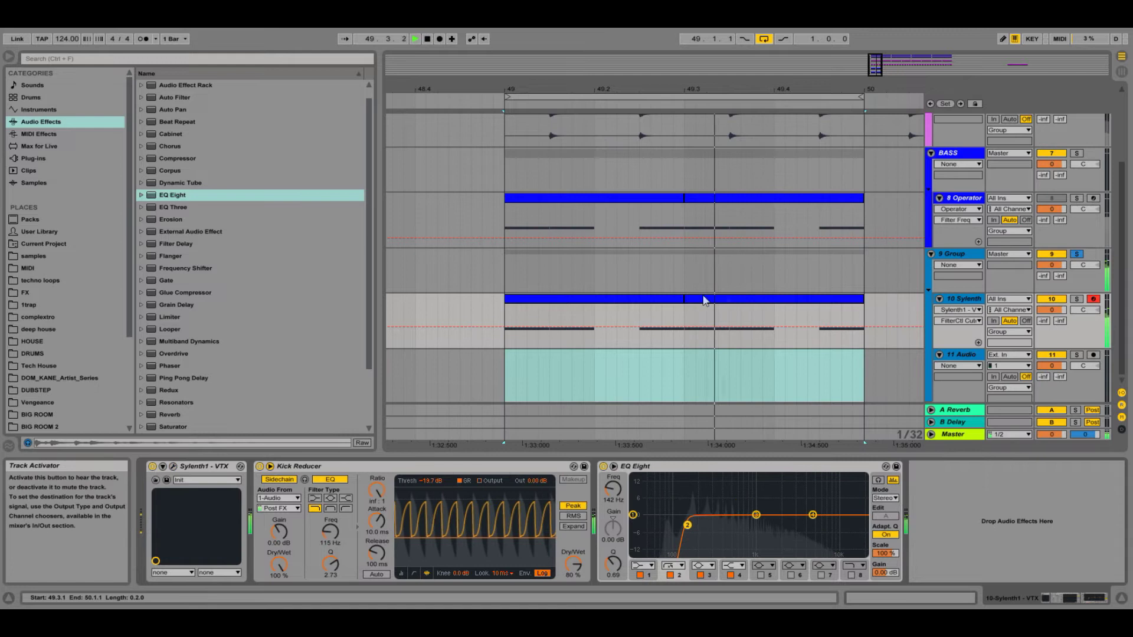
Step: Consolidate the two Sylenth1 MIDI clips in bar 49 into a single one-bar clip
left_click(657, 302)
key("space")
left_click(748, 302, "shift")
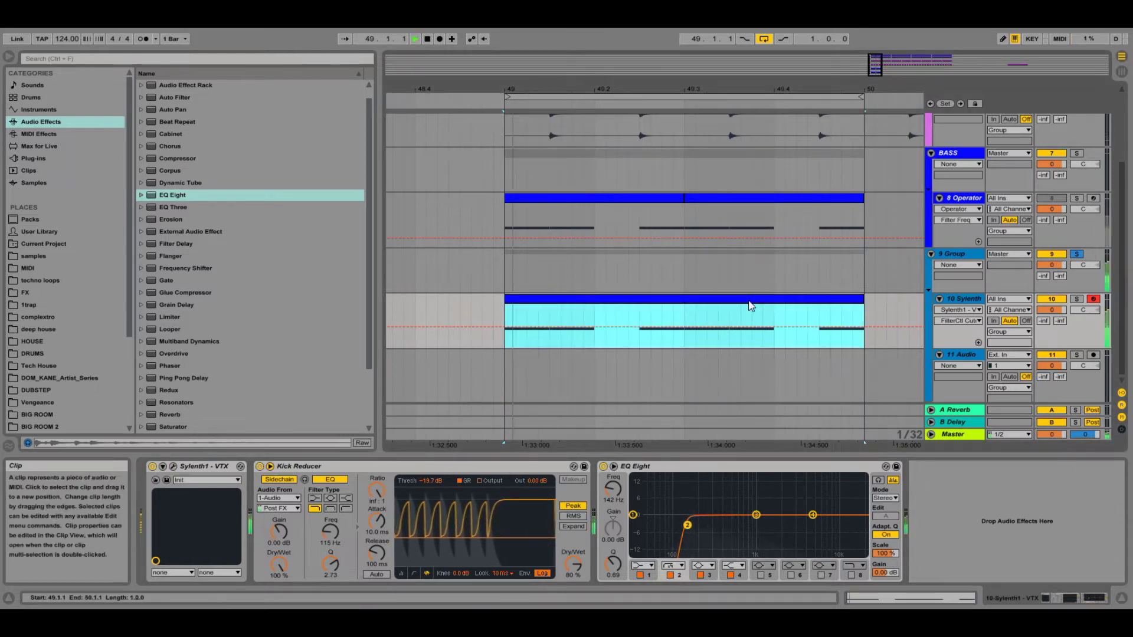
double_click(750, 305)
key("ctrl+a")
key("space")
left_click(976, 216)
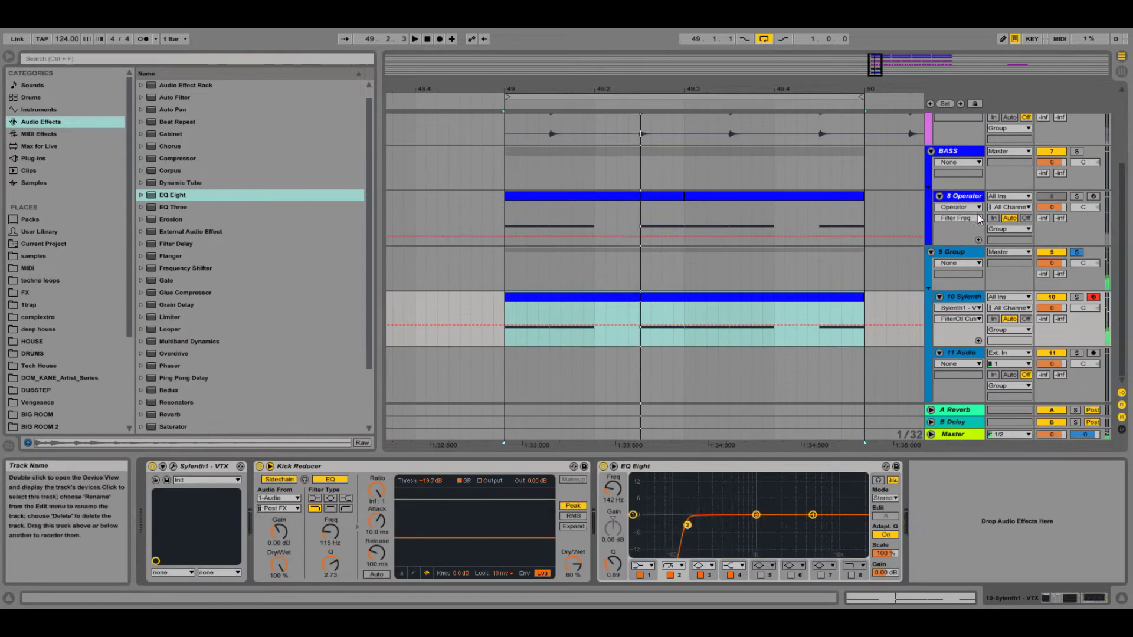
Step: Set Sylenth1's first modulation envelope decay to 3.22 and close the plug-in window
left_click(174, 467)
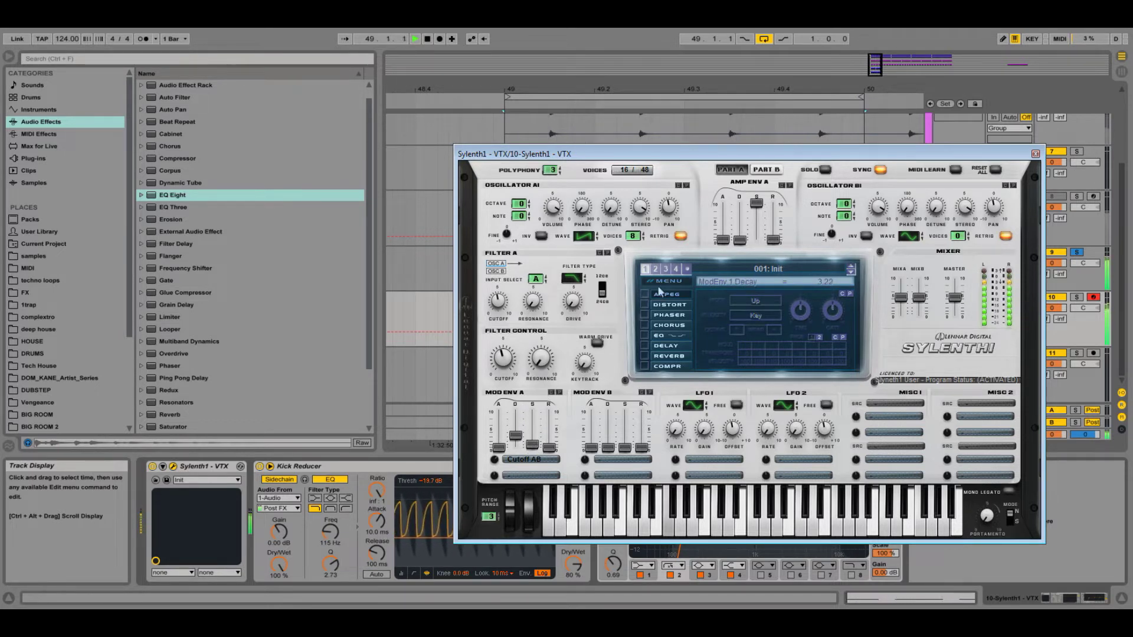
left_click(766, 169)
left_click(1036, 154)
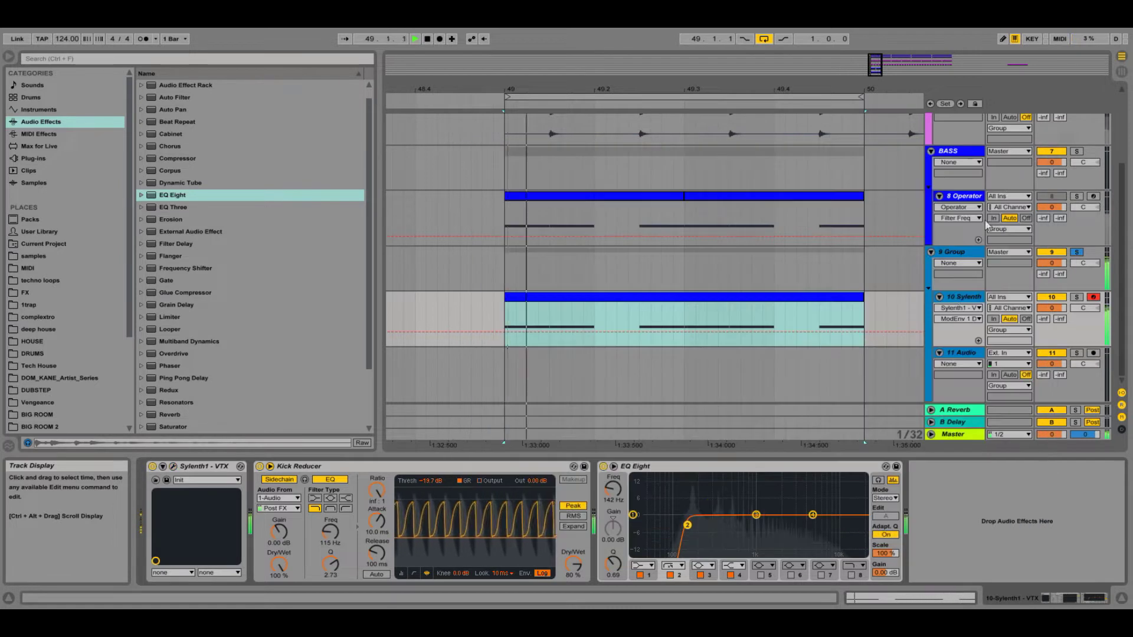
Step: Solo the Sylenth1 track and arm the audio track below it with Resampling as its input
left_click(965, 297)
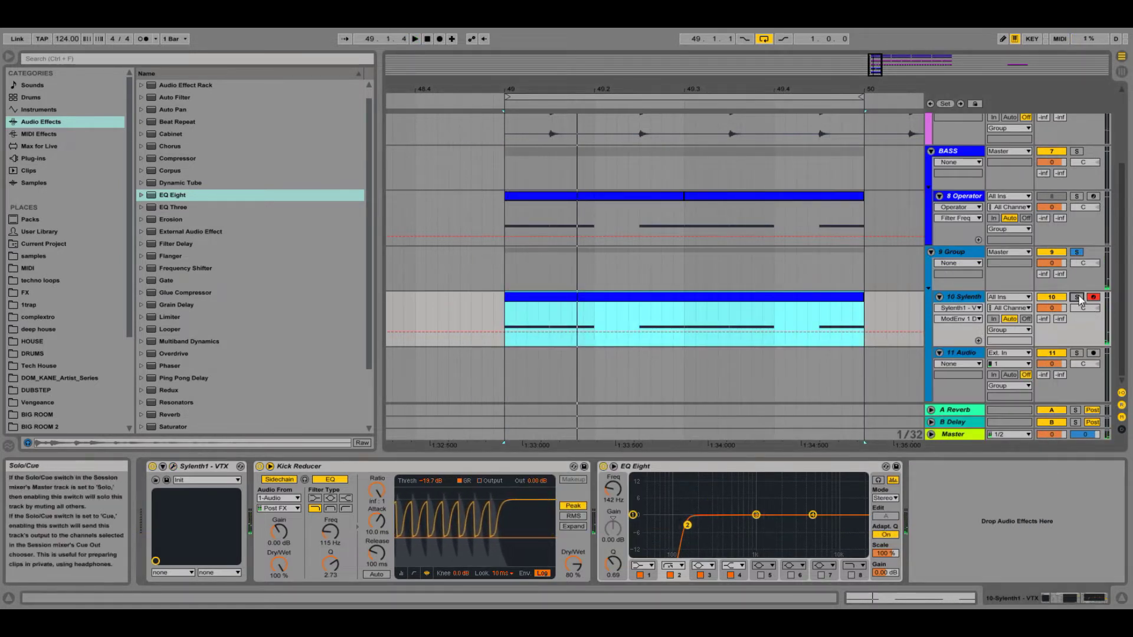
left_click(1077, 296)
left_click(1094, 352)
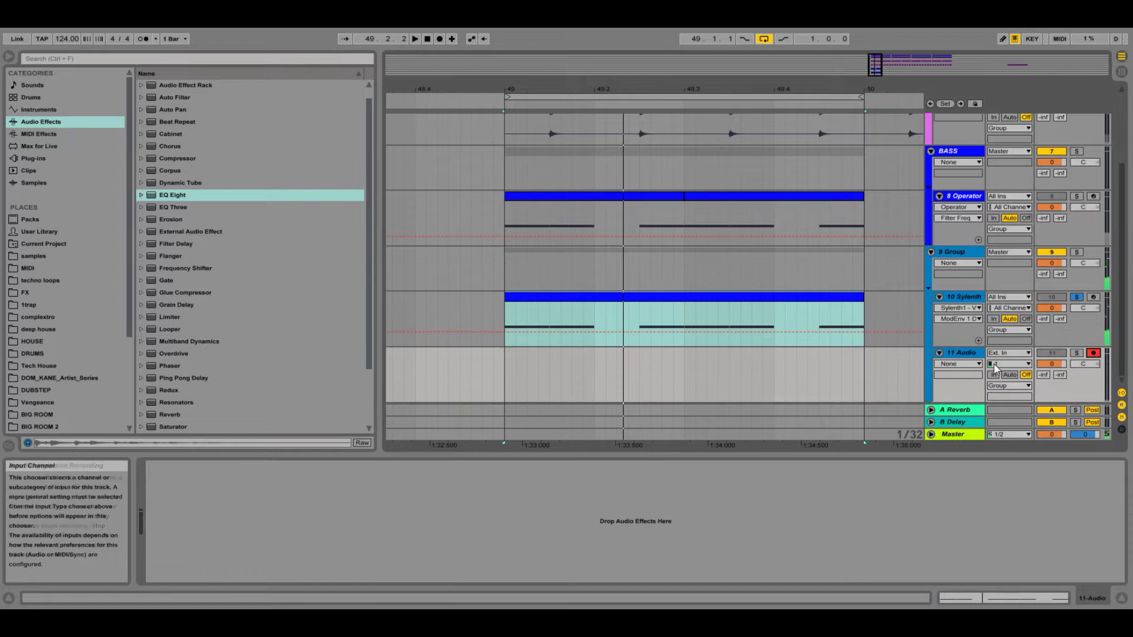
left_click(1009, 353)
left_click(1006, 373)
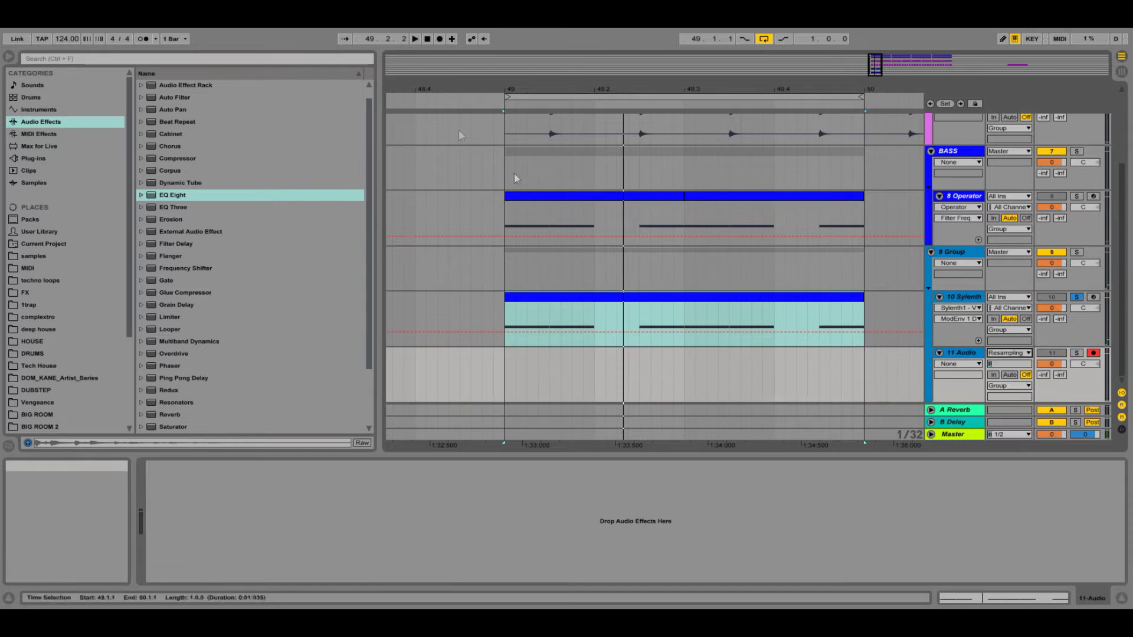
Step: Record the looped Sylenth1 bar onto the audio track and consolidate the recording into one clip
left_click(439, 39)
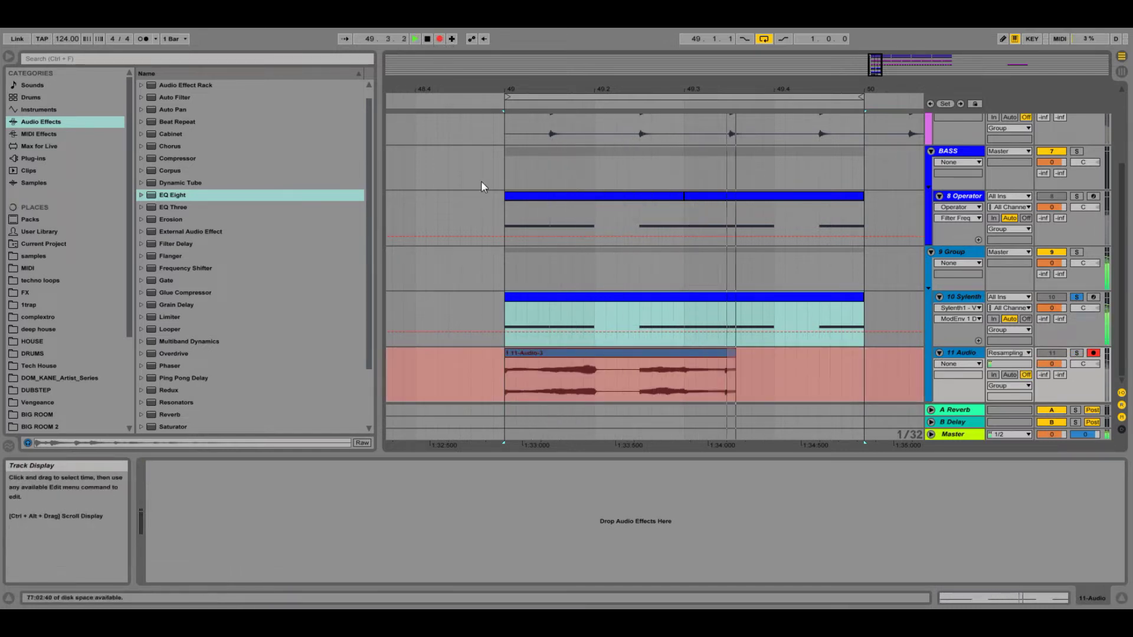
key("space")
left_click(589, 354)
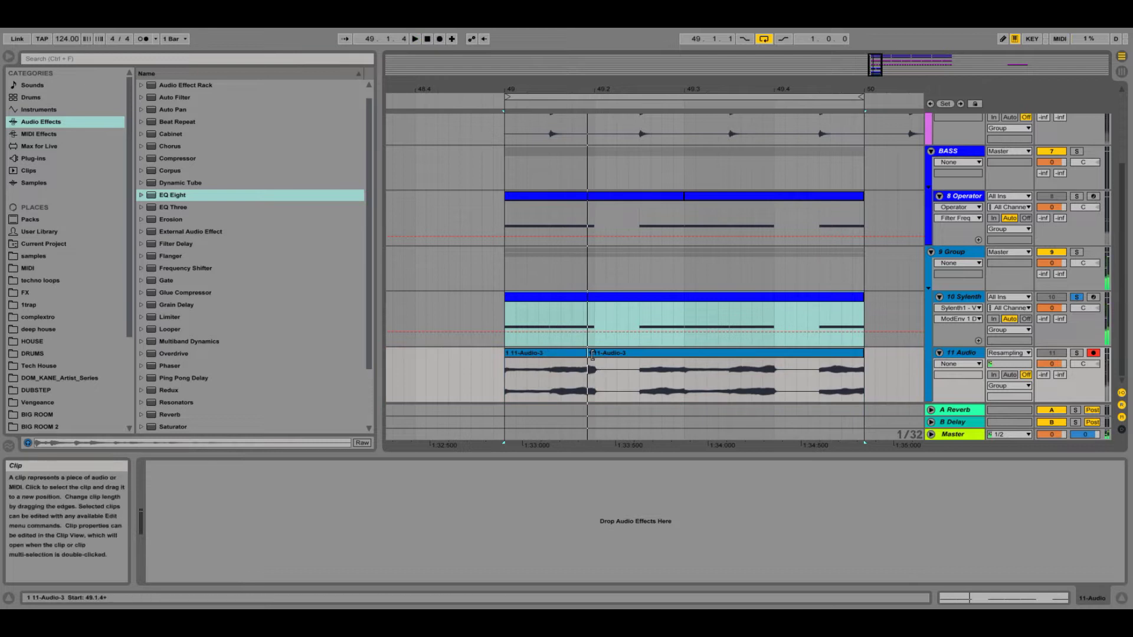
left_click(527, 354)
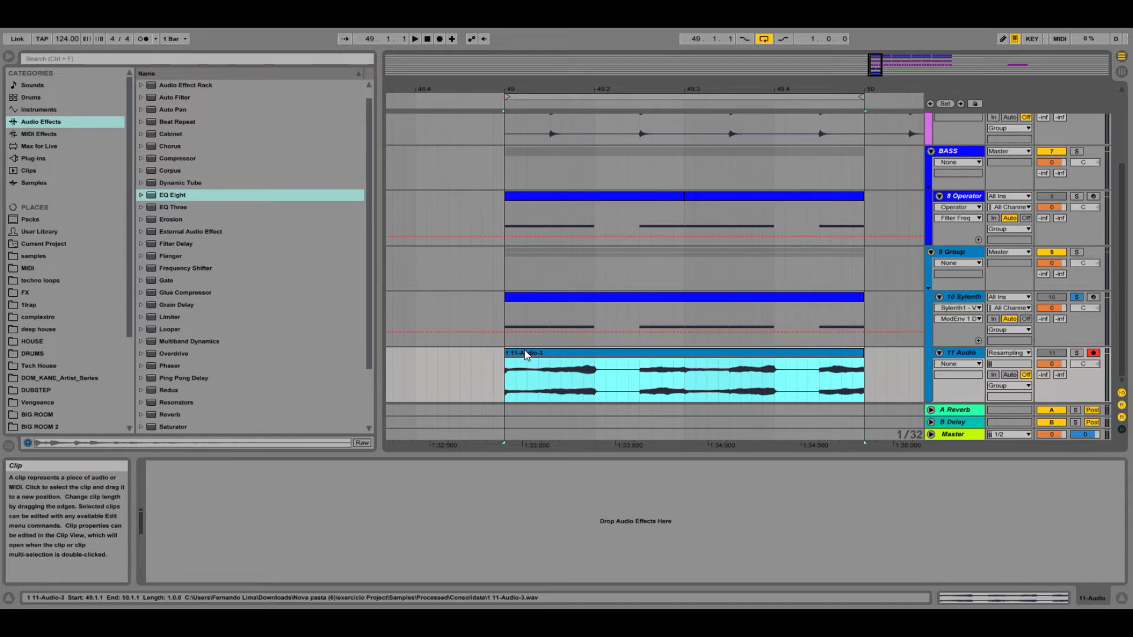
Step: Open the resampled audio clip's sample settings and reverse it
double_click(543, 354)
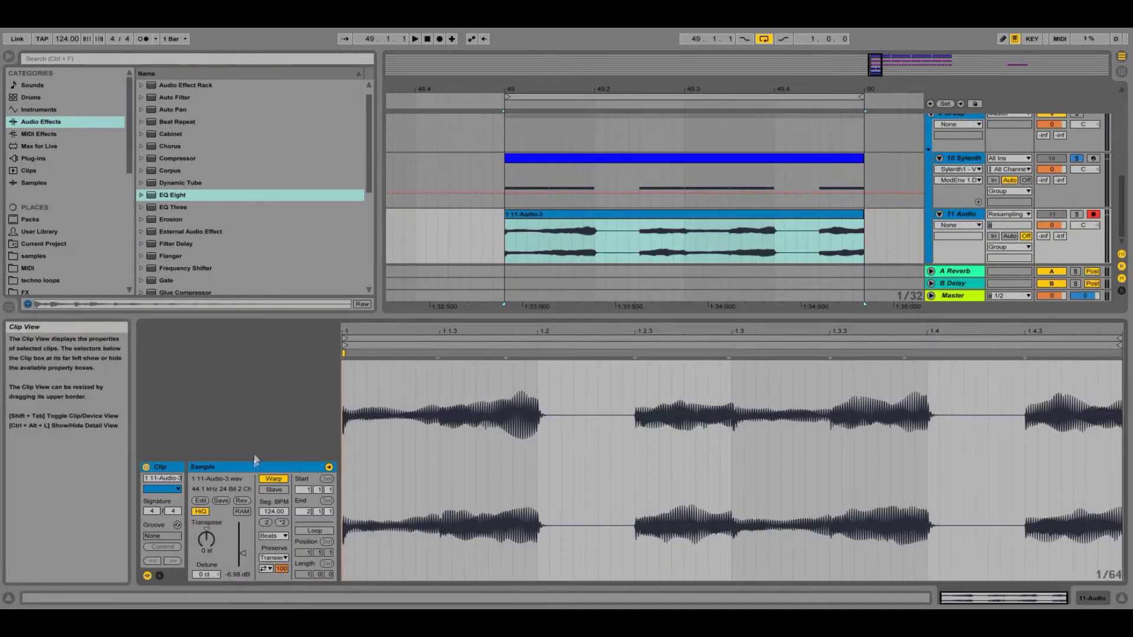
left_click(241, 501)
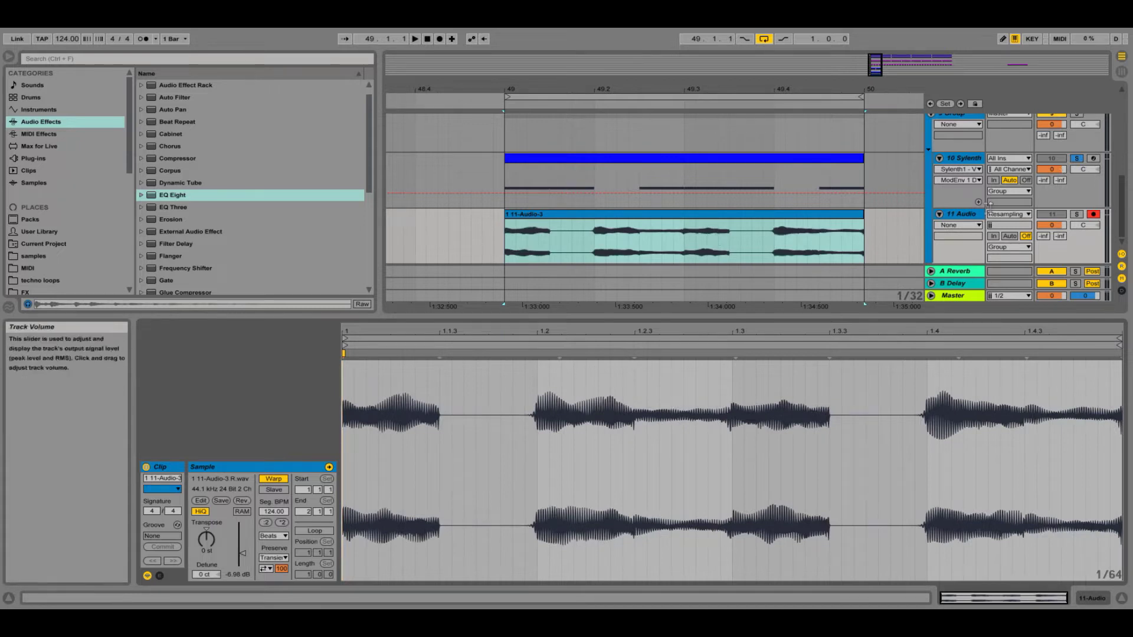
Step: Insert a new audio track below the reversed clip's track and arm it for recording
key("ctrl+t")
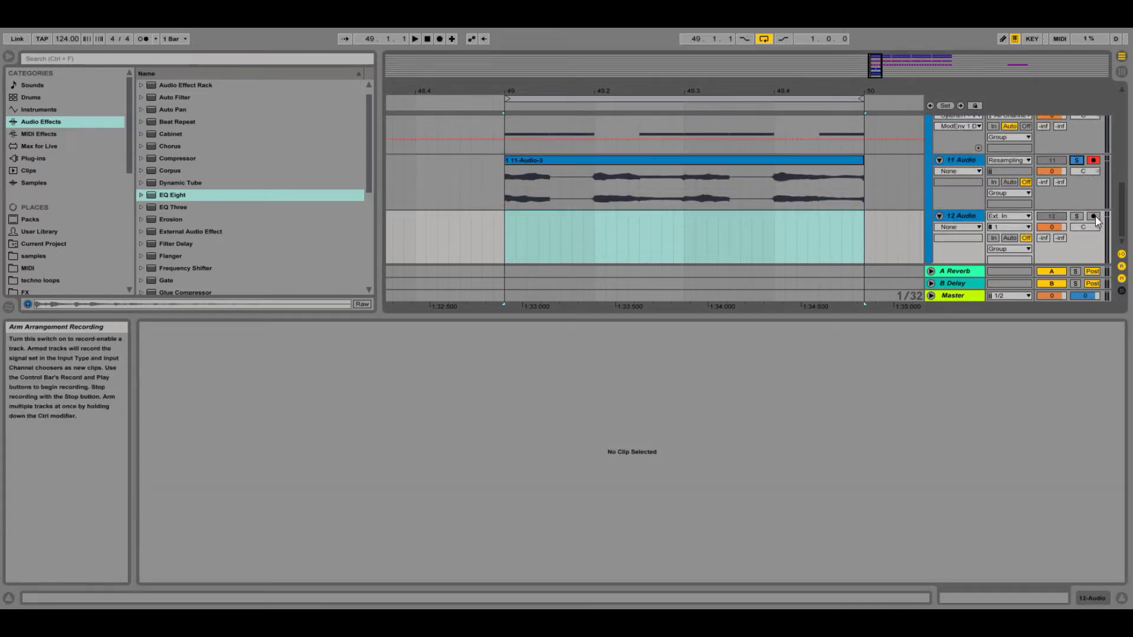
left_click(1122, 598)
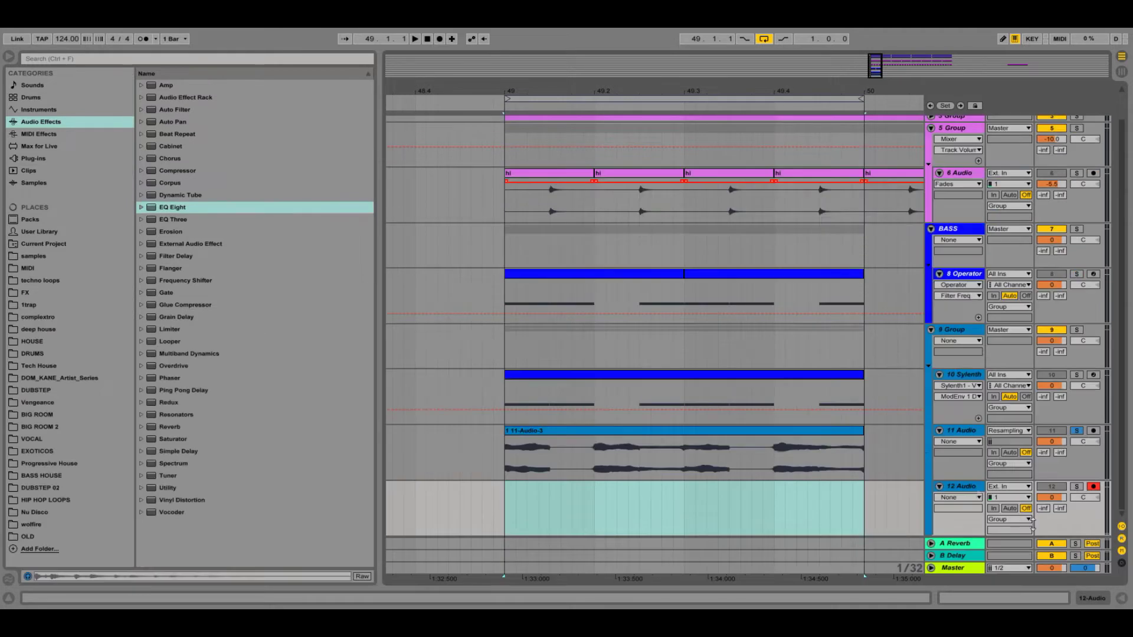
key("space")
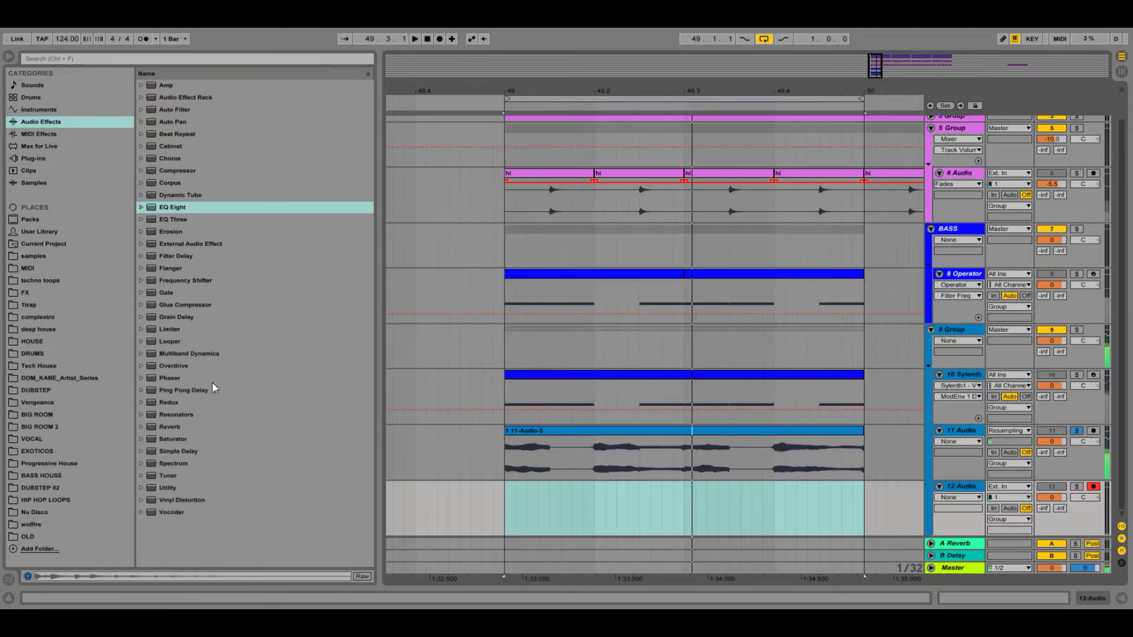
Step: Add a Reverb to track 11 with a 16.9 s decay time and 76 % dry/wet, and play the loop
left_click_drag(182, 433, 224, 427)
left_click_drag(673, 467, 673, 467)
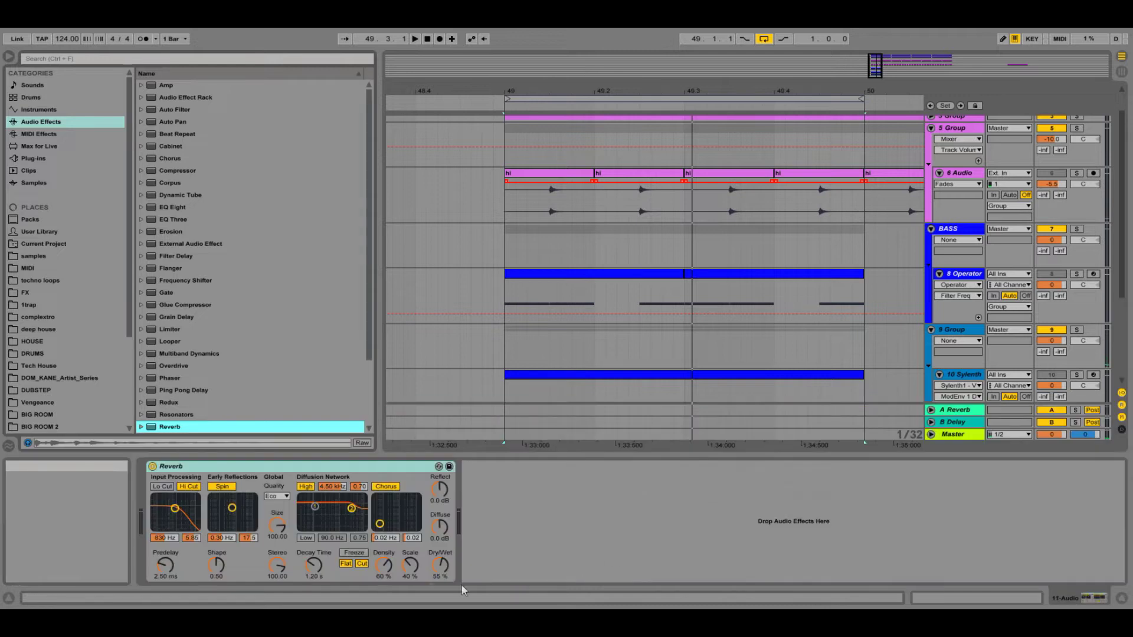
left_click(311, 573)
left_click_drag(439, 567, 439, 562)
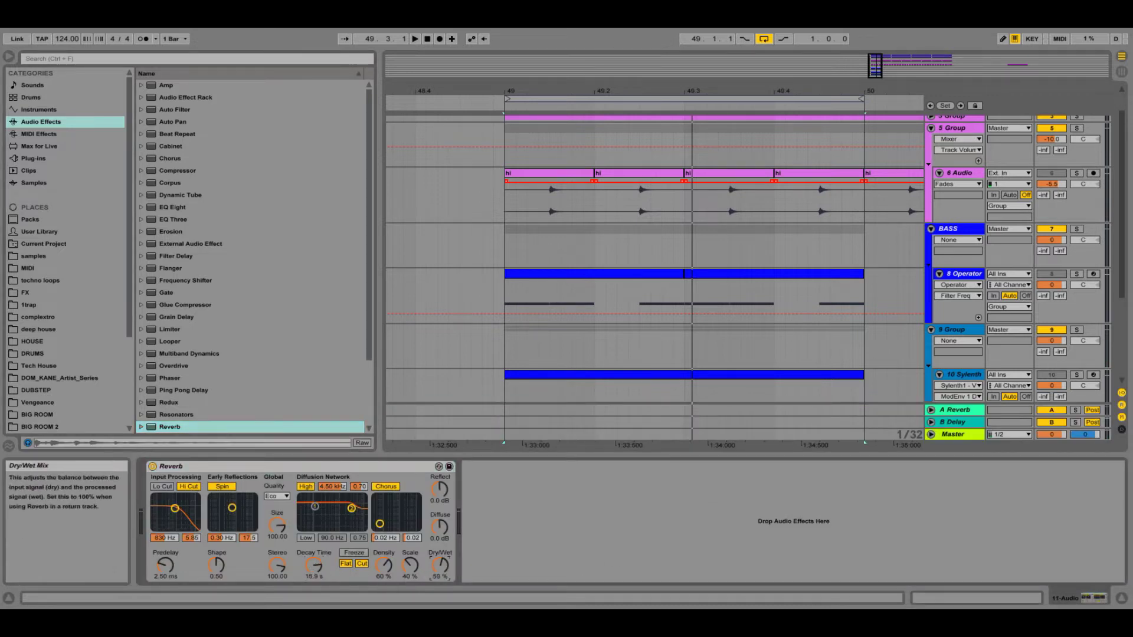
scroll(679, 307, "down", 5)
key("space")
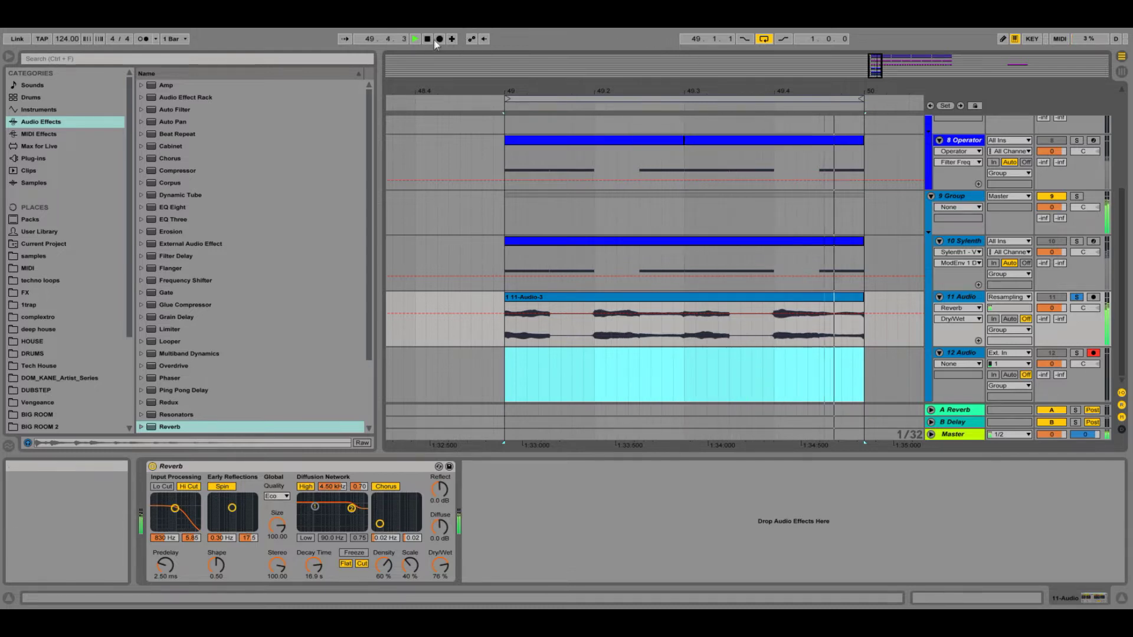
Step: Try a recording onto track 12 and change its audio input to Resampling
left_click(440, 39)
key("space")
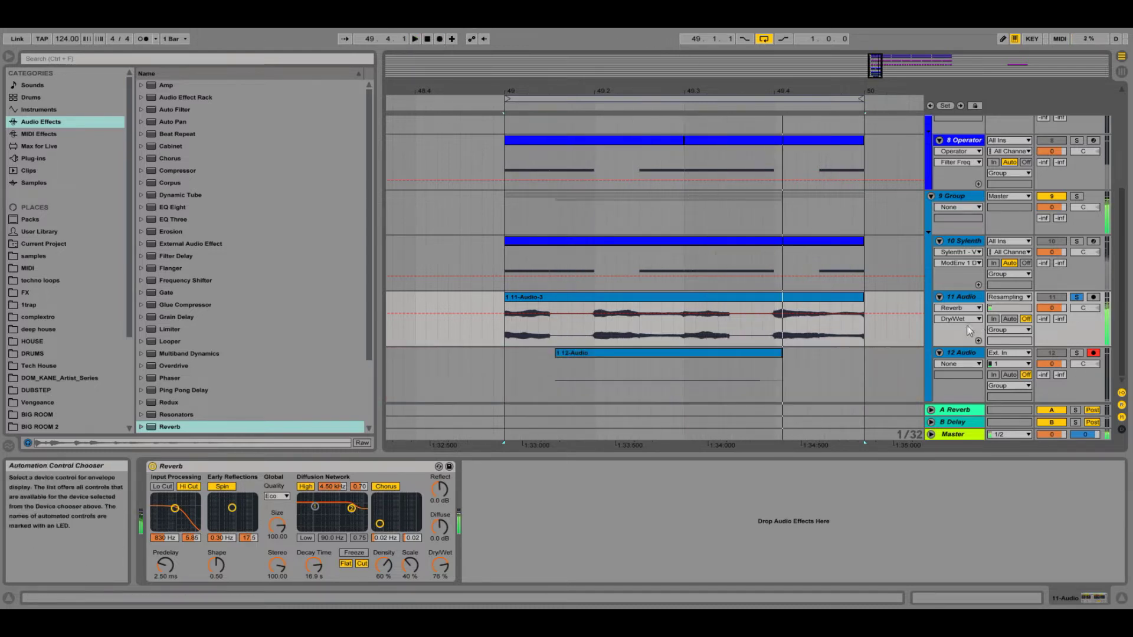
left_click(1008, 353)
left_click(1014, 405)
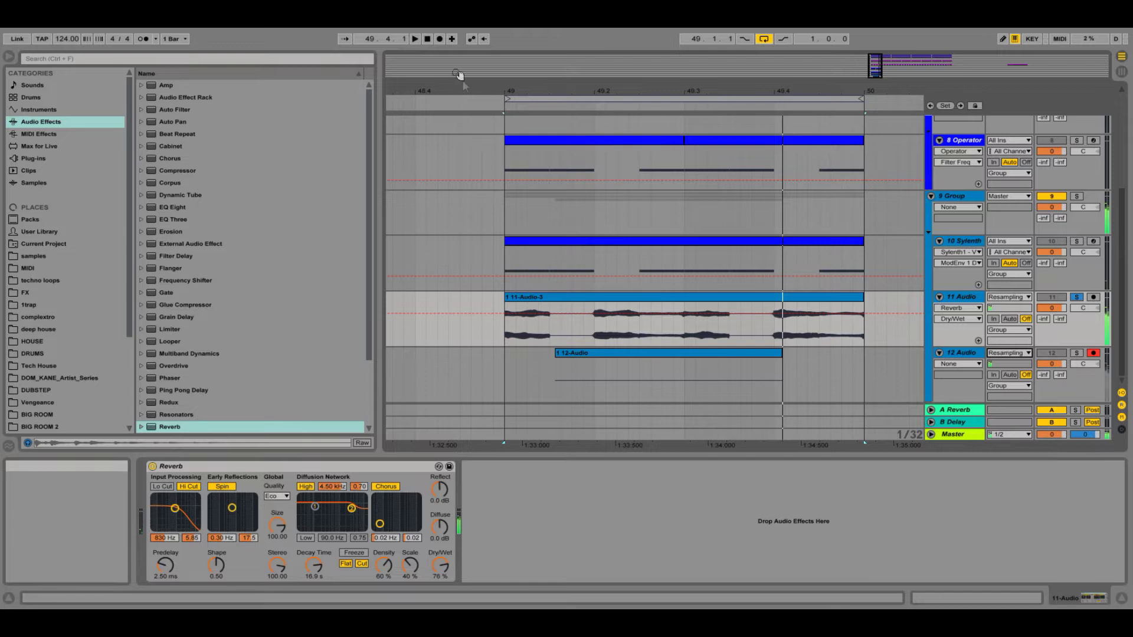
Step: Record the looped reverb sound onto track 12 and consolidate the recorded bar into one clip
left_click(441, 38)
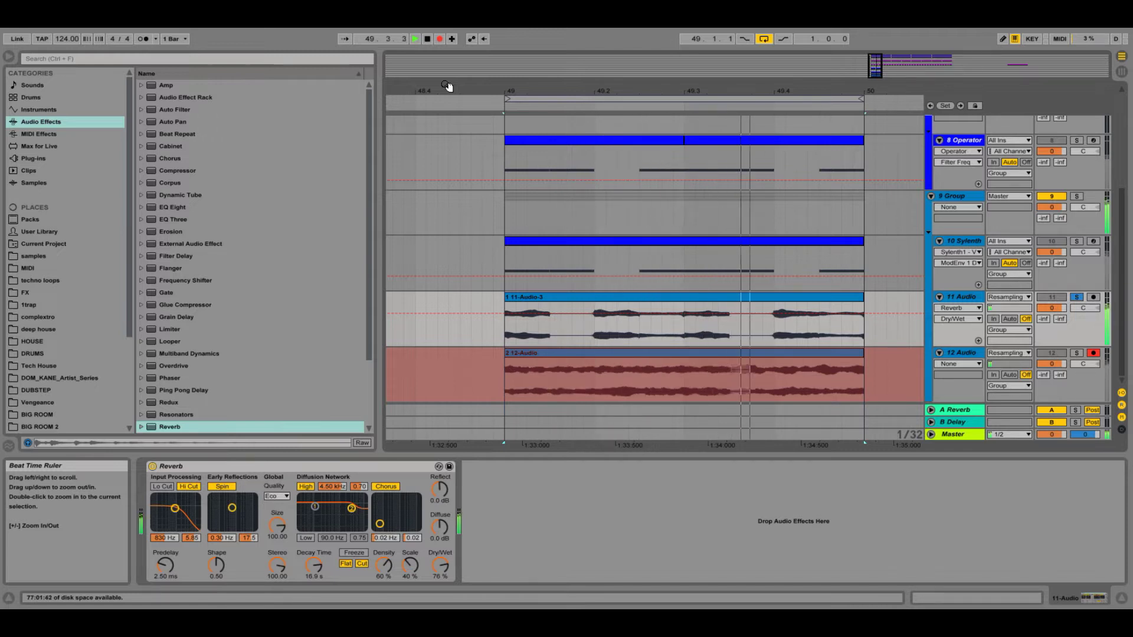
key("space")
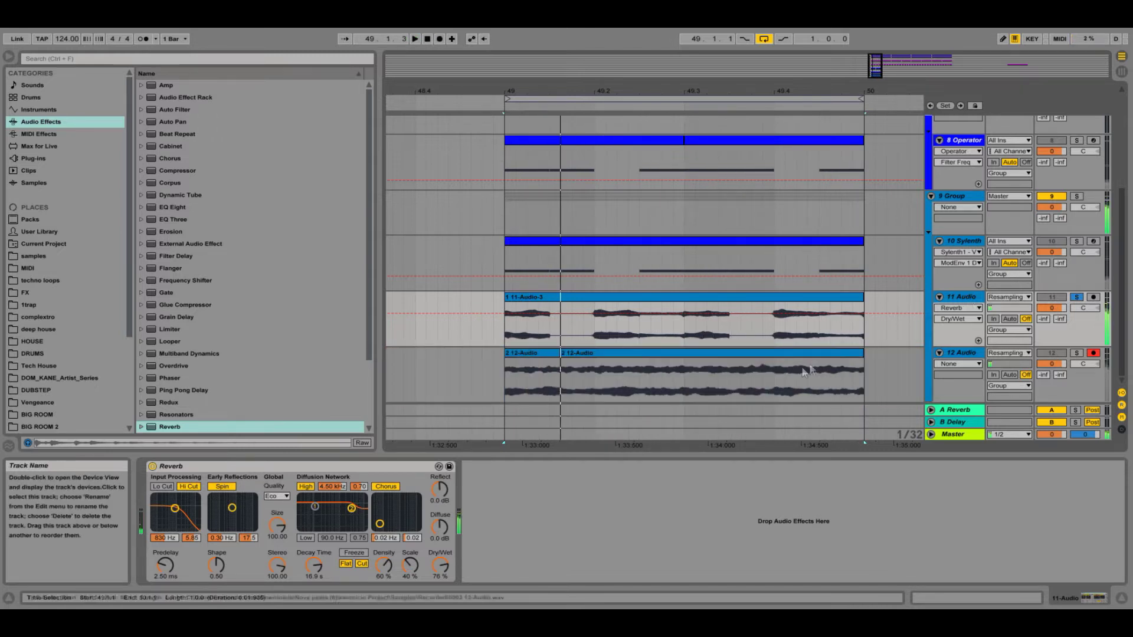
left_click(427, 39)
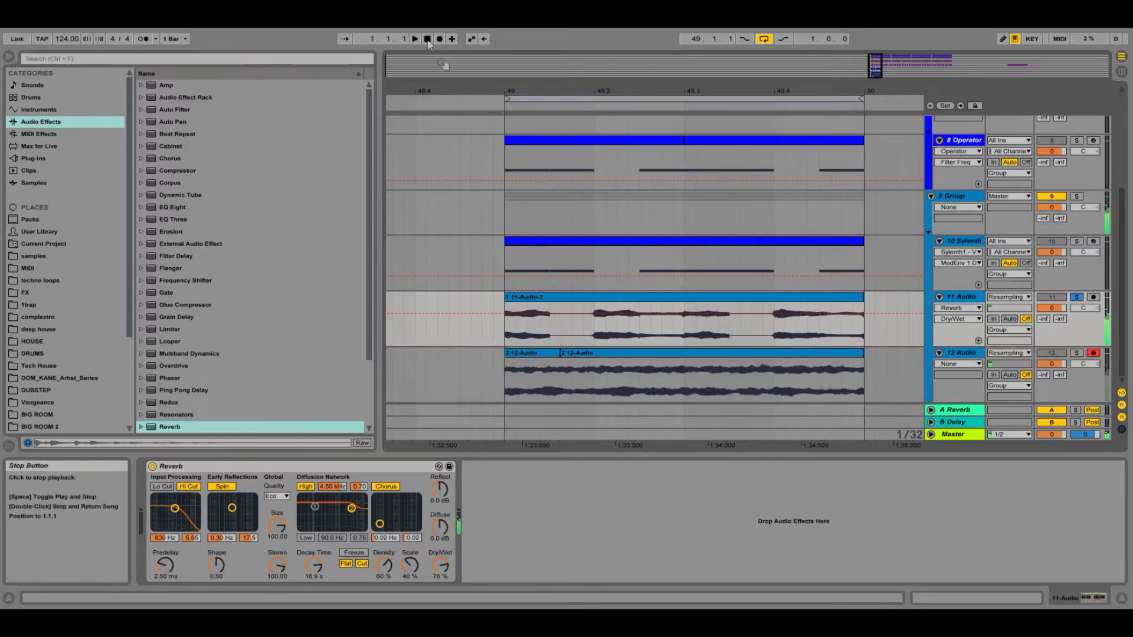
left_click_drag(561, 355, 508, 357)
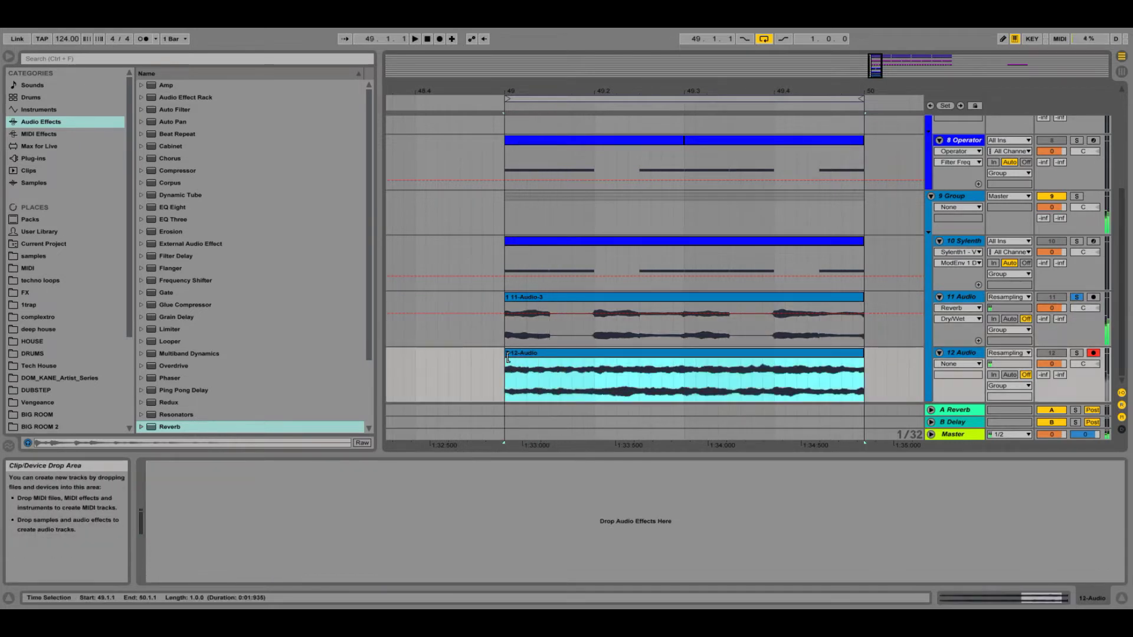
key("ctrl+j")
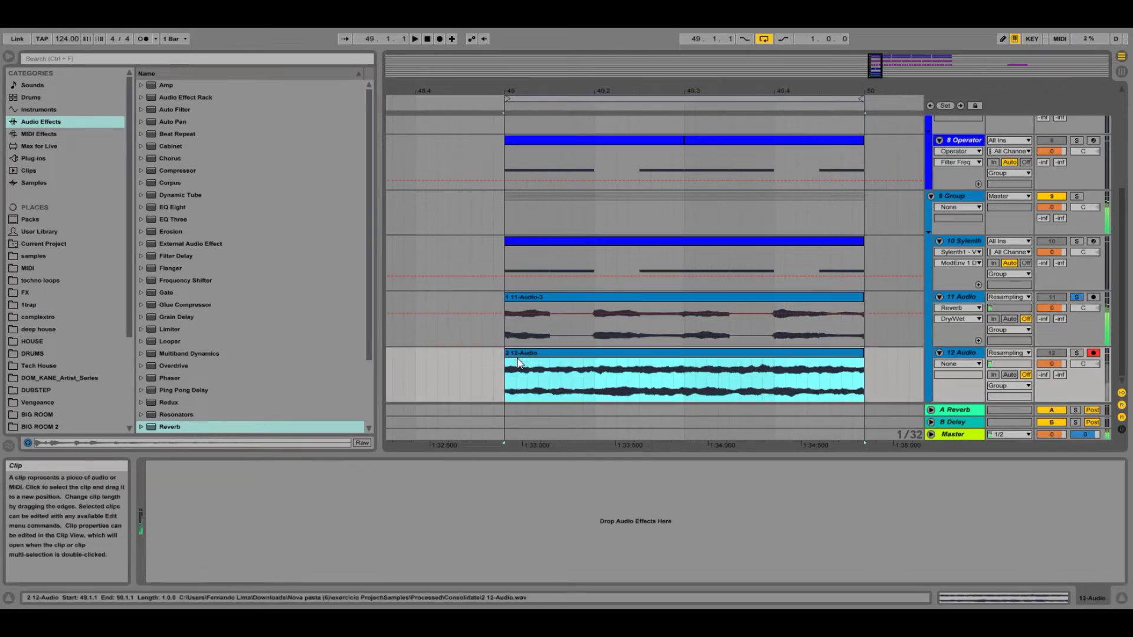
Step: Reverse the consolidated clip on track 12 and audition it soloed
double_click(527, 354)
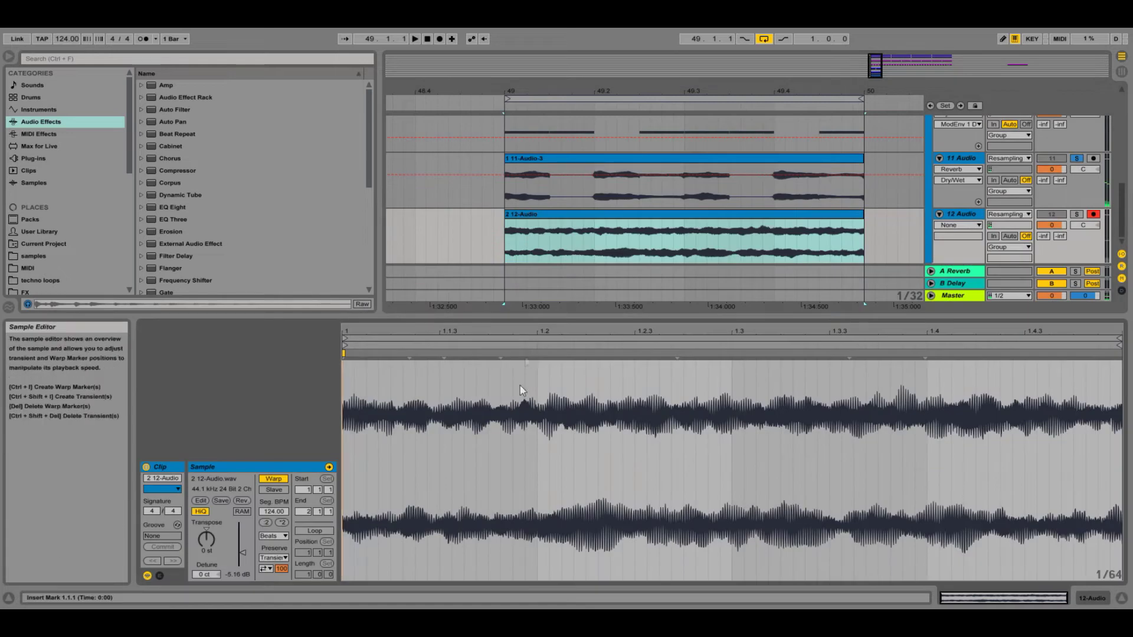
left_click(242, 500)
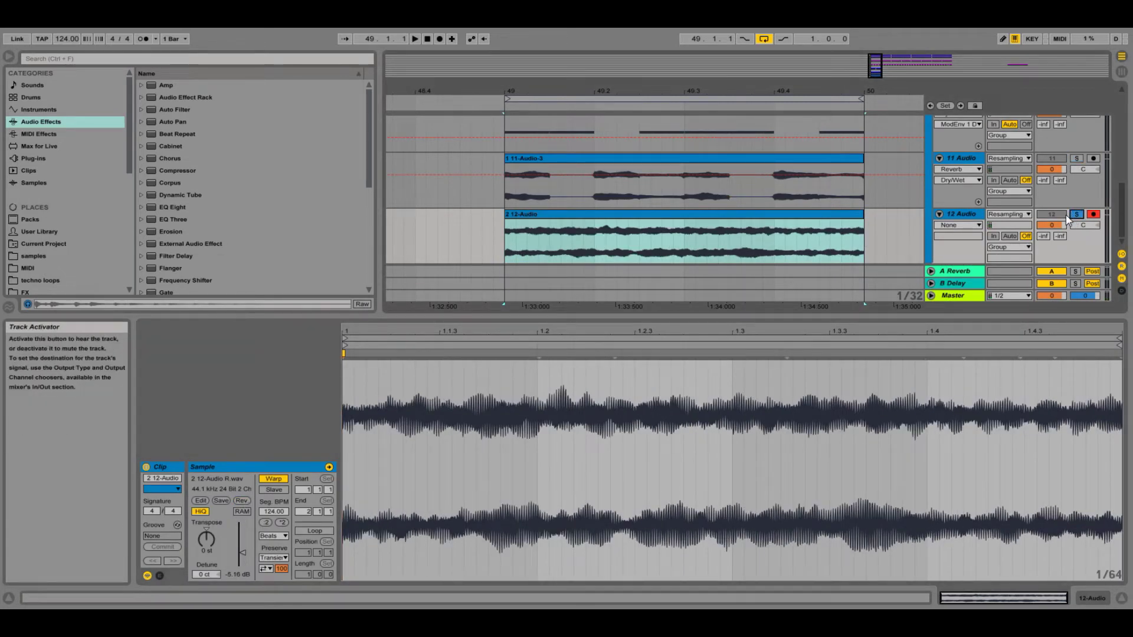
key("space")
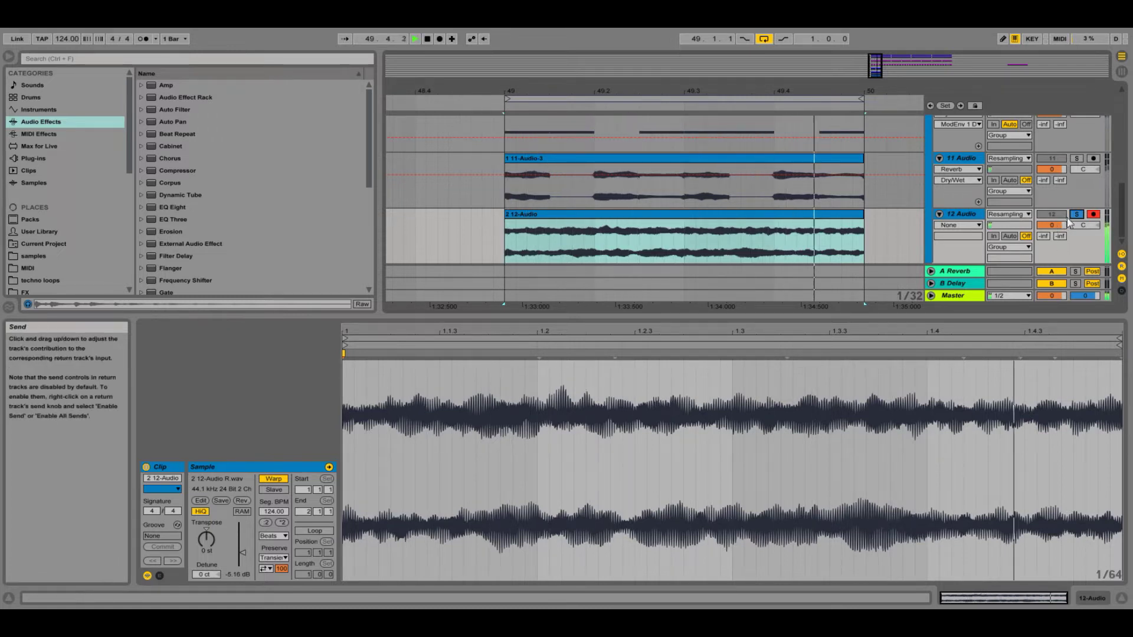
key("space")
Step: Copy the Kick Reducer and EQ Eight from the Sylenth1 track onto track 12
scroll(965, 179, "up", 2)
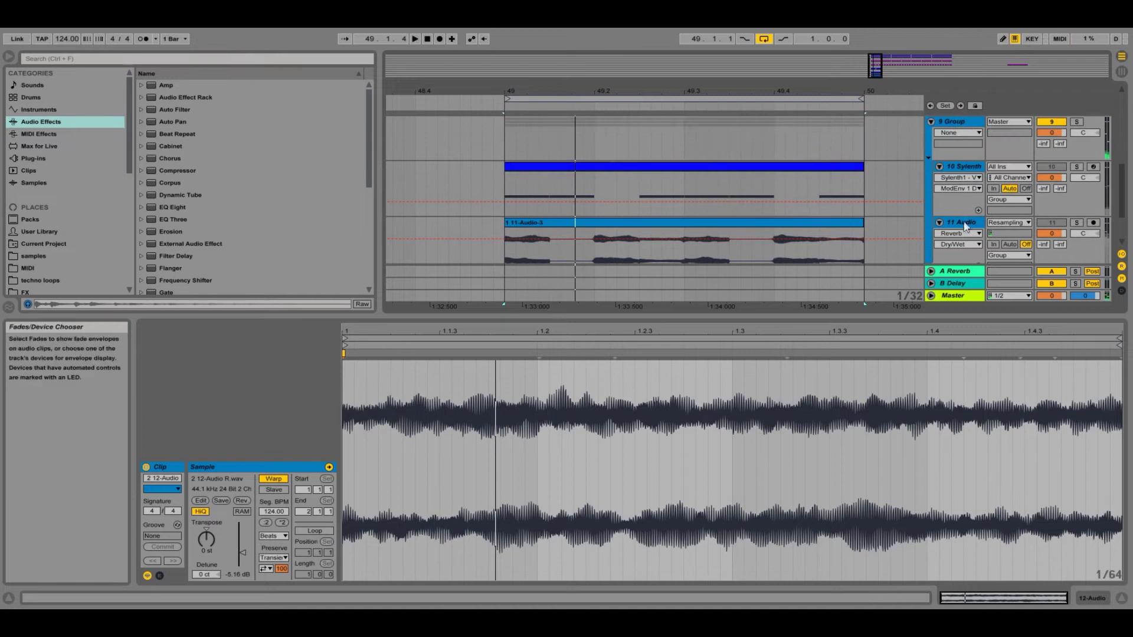
left_click(964, 167)
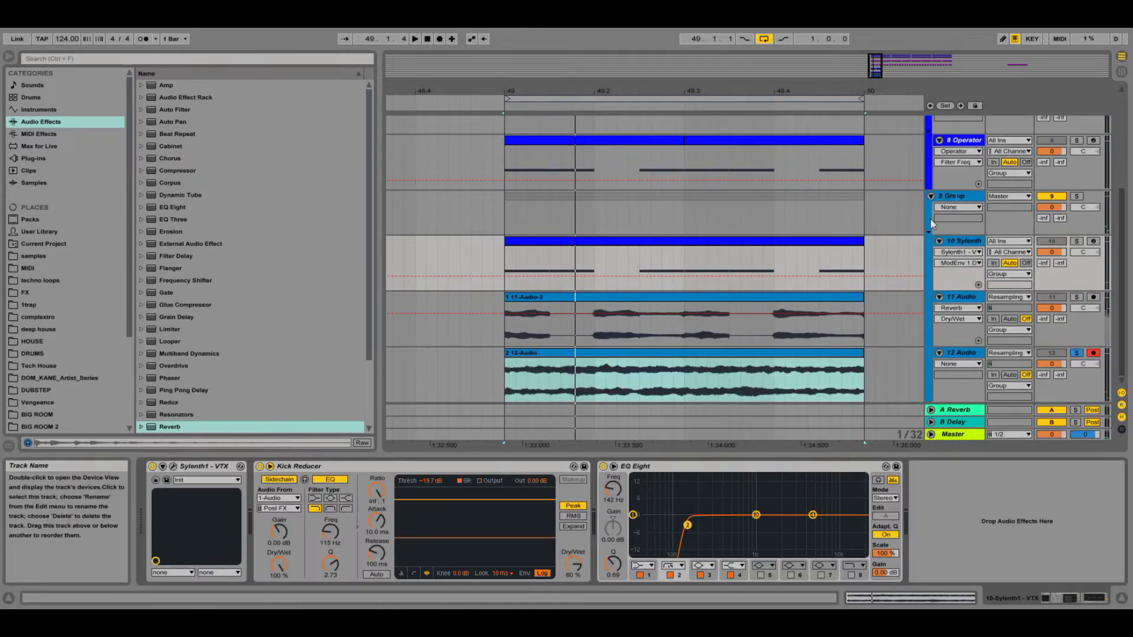
left_click(382, 468)
left_click(677, 467, "shift")
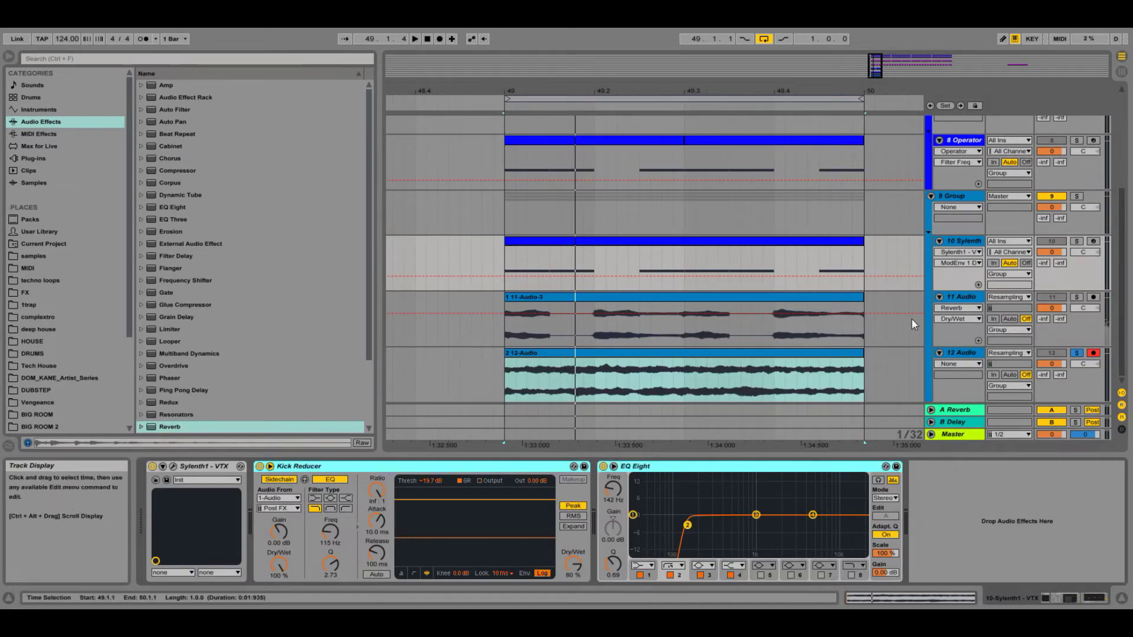
left_click(961, 354)
key("ctrl+v")
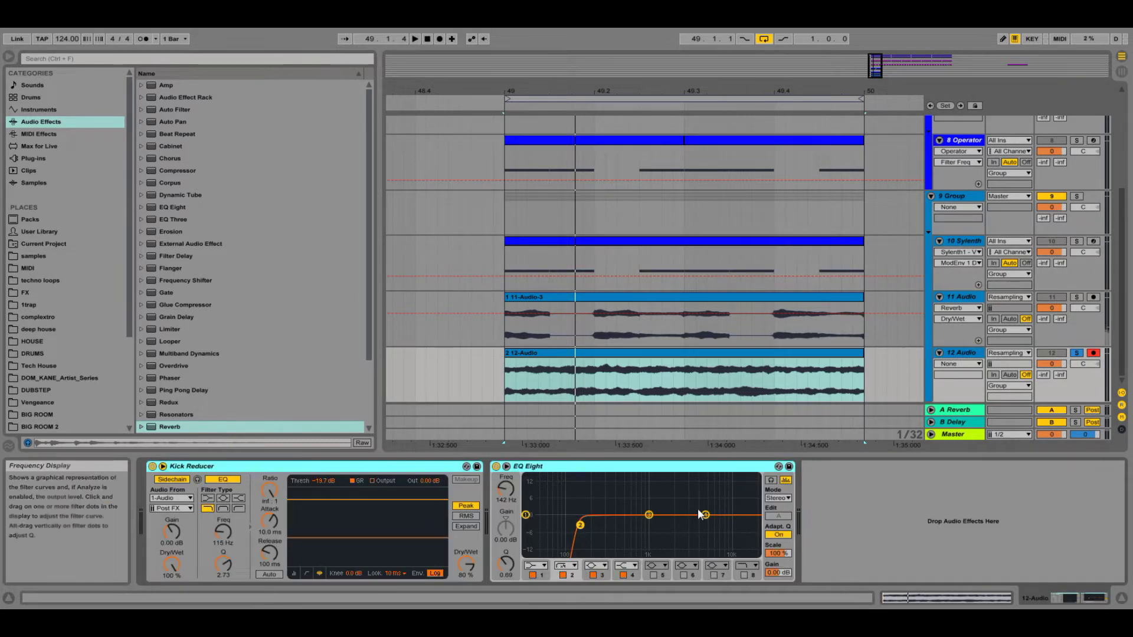
Step: Set EQ Eight's low-cut band to 127 Hz with Q 0.72 and add an Auto Filter with a 424 Hz cutoff
key("space")
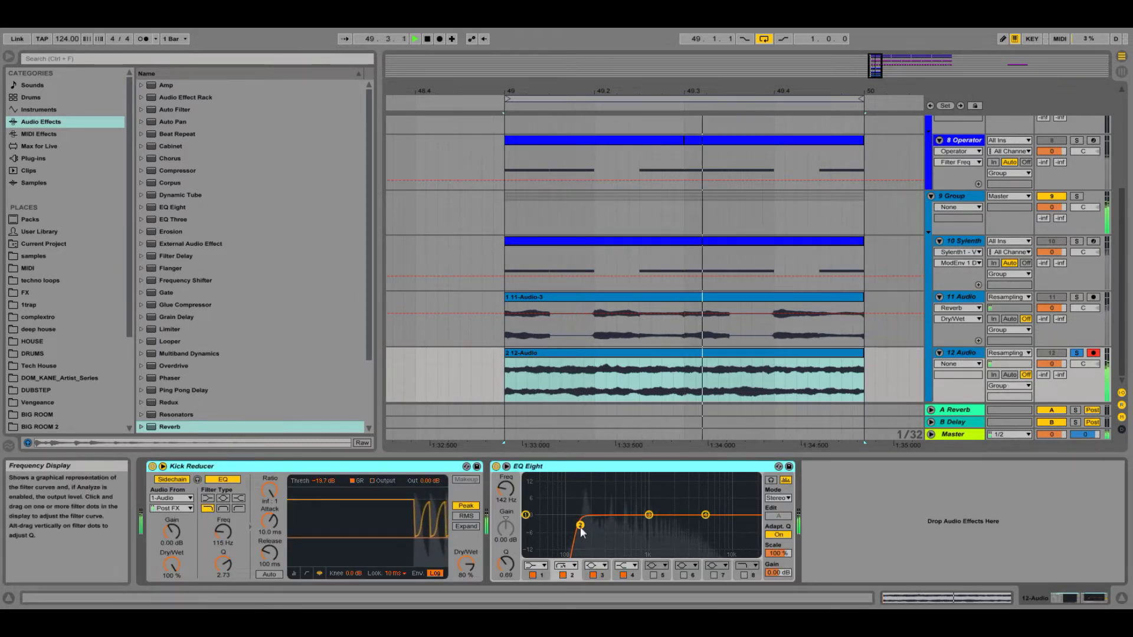
left_click_drag(548, 526, 579, 529)
left_click(177, 110)
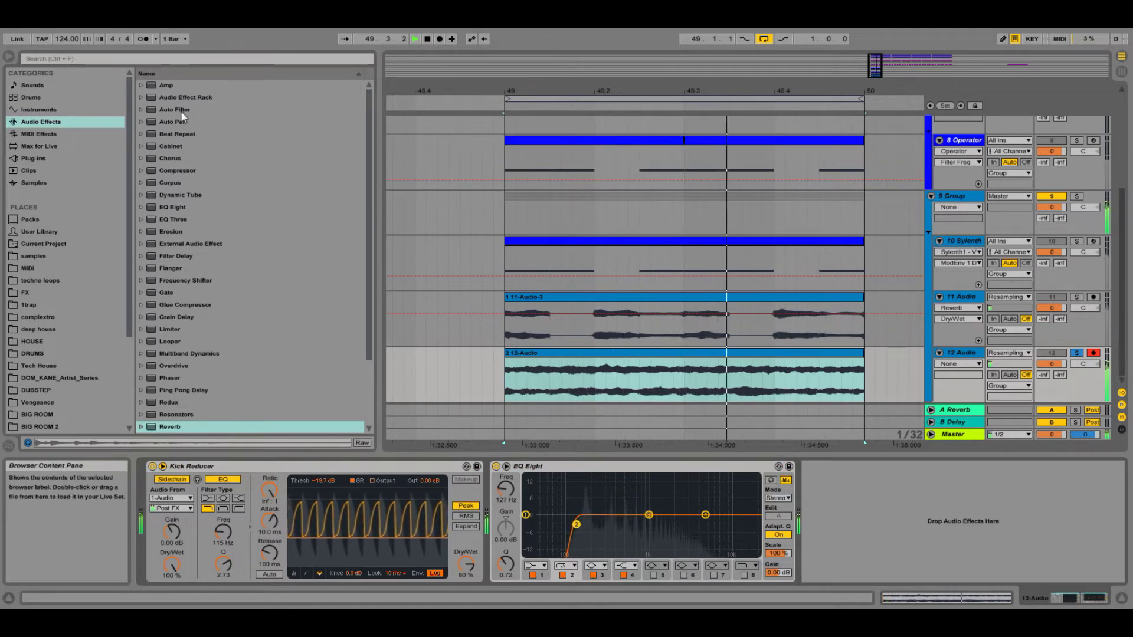
key("Return")
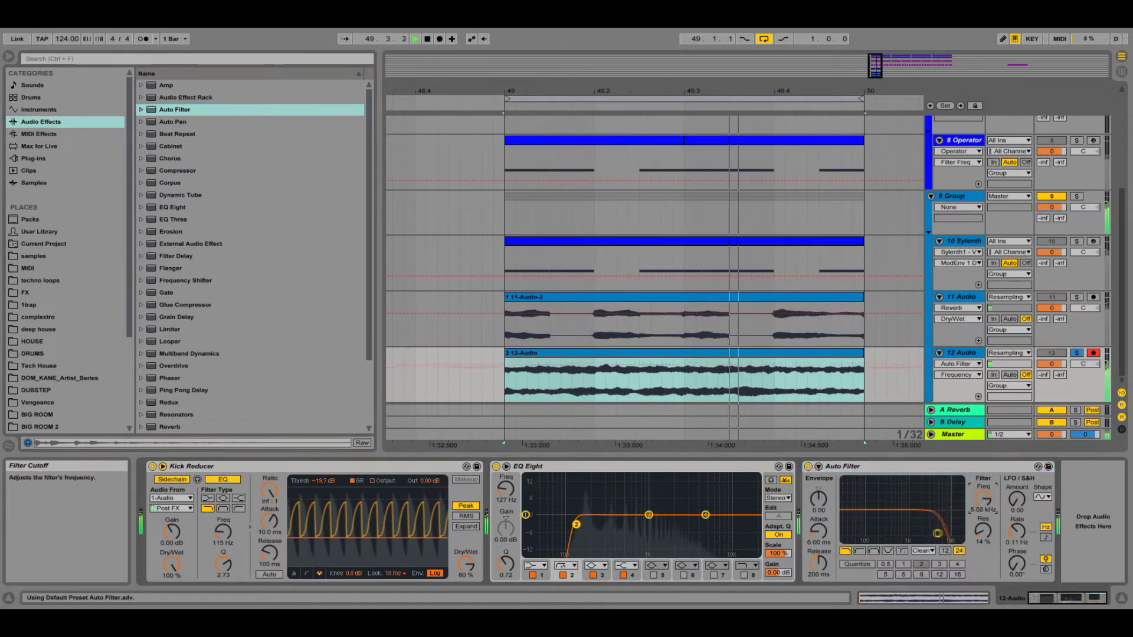
mouse_move(913, 533)
left_mouse_down()
mouse_move(883, 534)
mouse_move(893, 533)
left_mouse_up()
key("space")
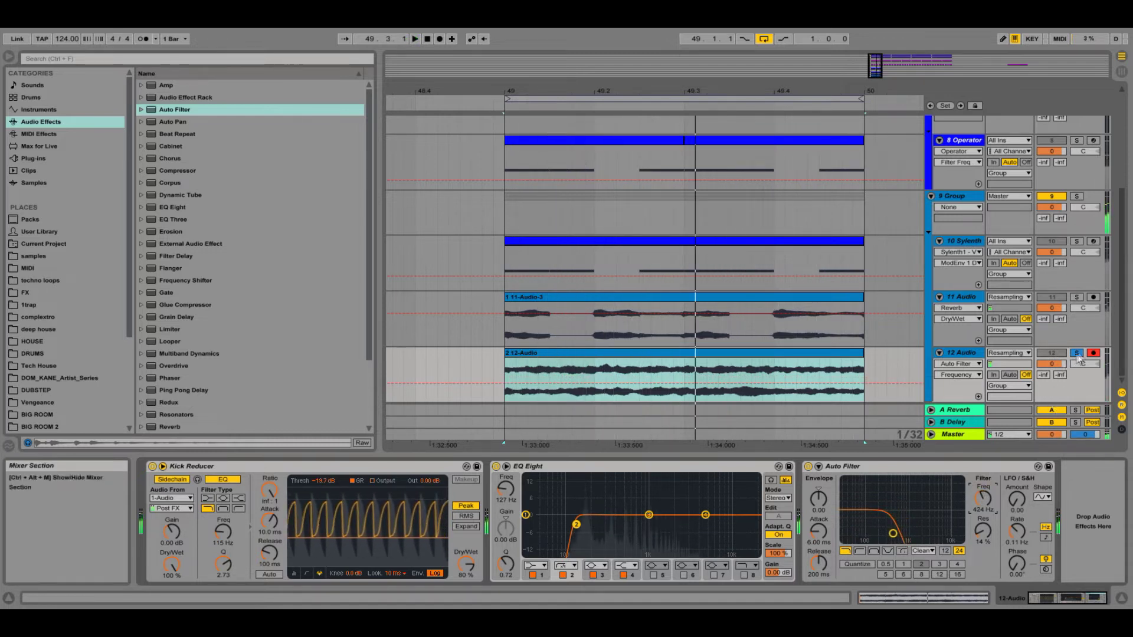
Step: Unsolo track 12 and deactivate tracks 11 and 10
left_click(1077, 353)
left_click(1052, 297)
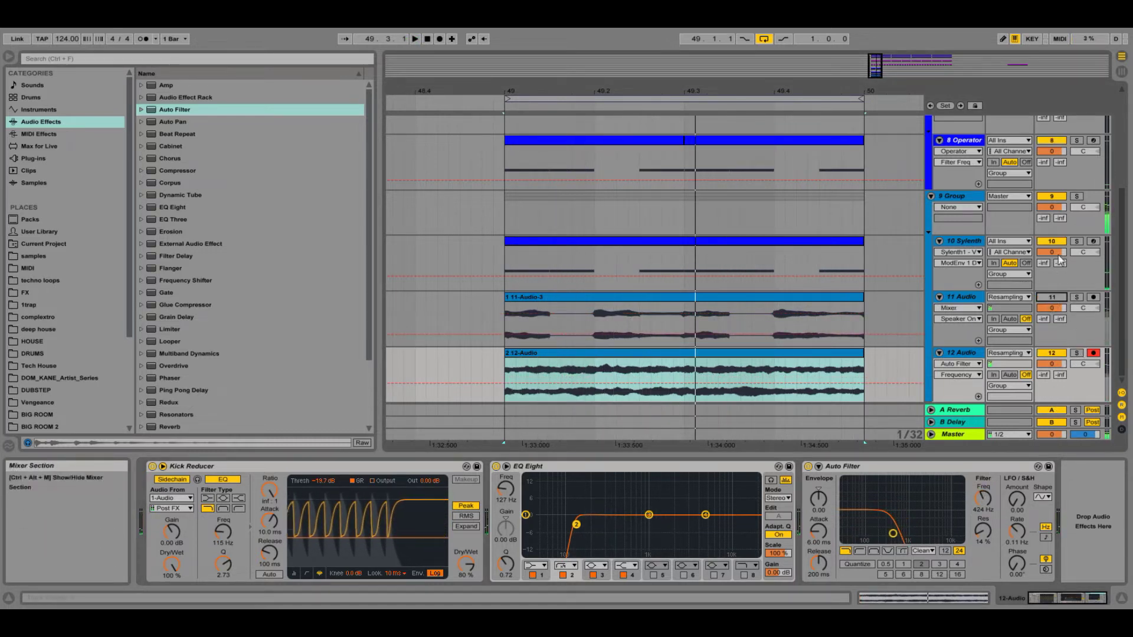
left_click(1055, 230)
left_click(1052, 242)
left_click(505, 214)
Step: Play the full loop and move the Kick Reducer to the end of track 12's device chain
key("space")
left_click(960, 353)
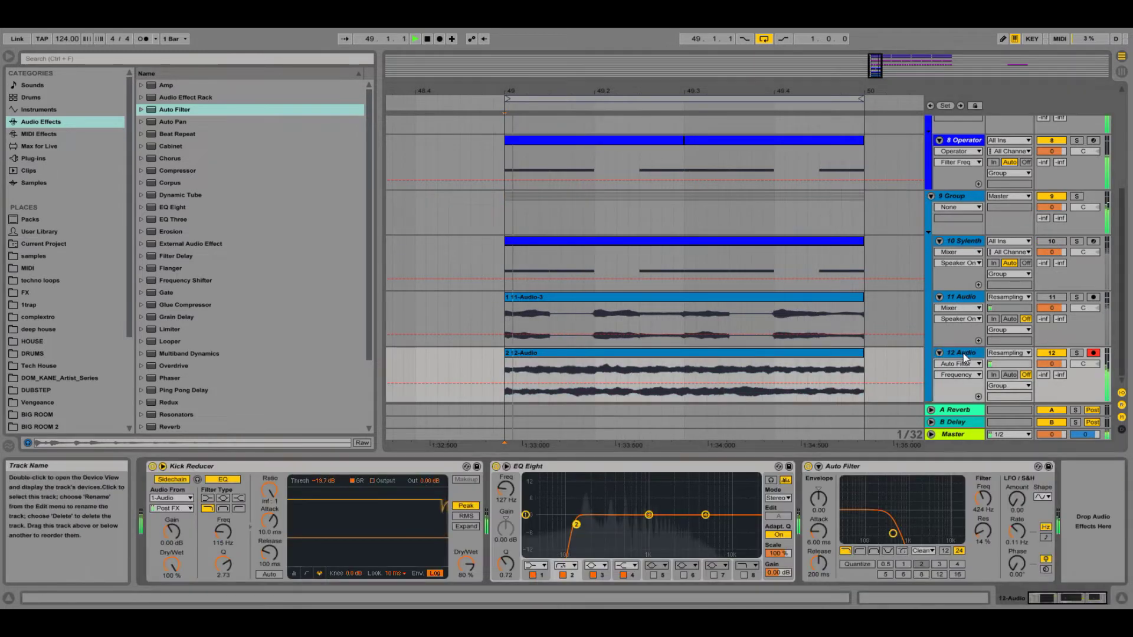
left_click_drag(402, 466, 978, 509)
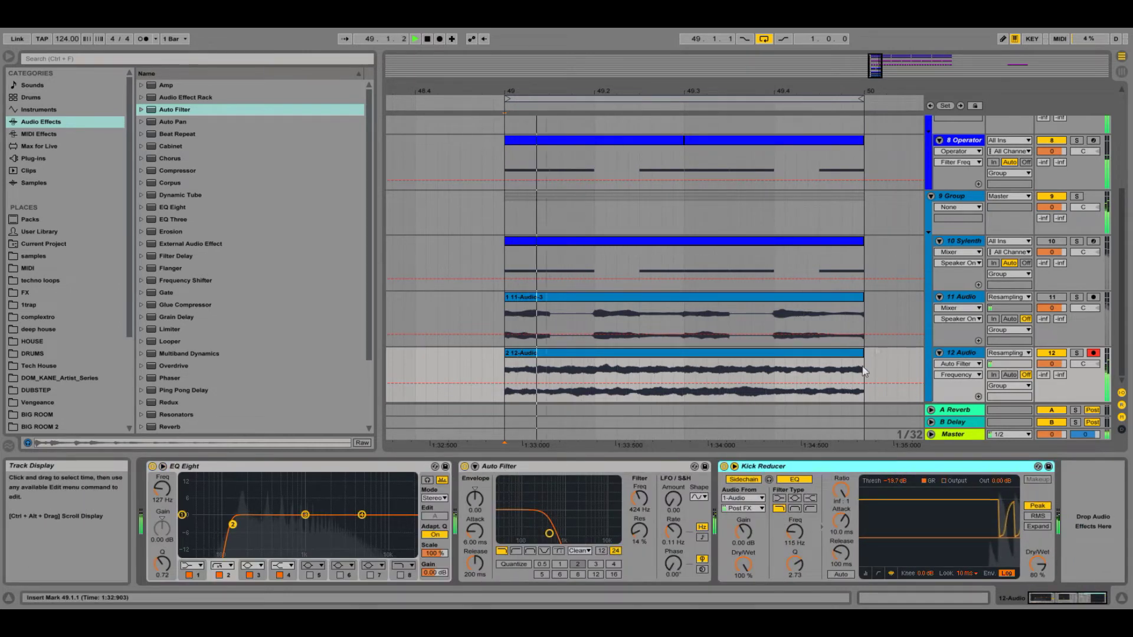
Step: Lower track 12's volume and set its Auto Filter cutoff to 250 Hz
left_click_drag(1052, 364, 1052, 383)
mouse_move(639, 498)
left_mouse_down()
mouse_move(639, 515)
mouse_move(639, 421)
mouse_move(639, 509)
left_mouse_up()
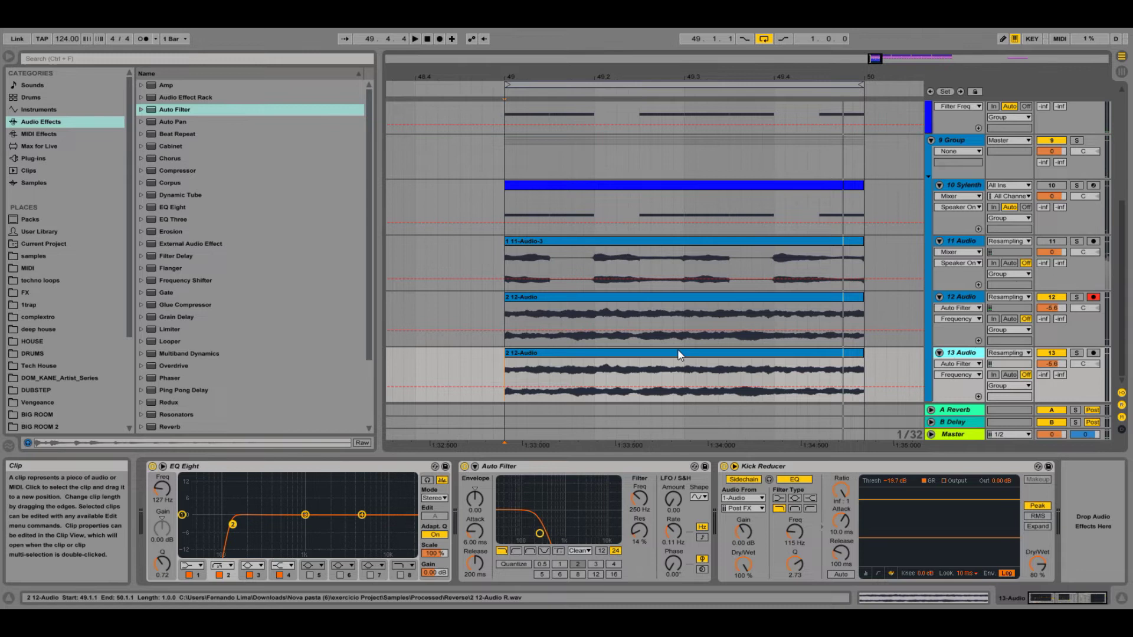
Step: Set the duplicated clip on track 13 to Complex Pro warping and transpose it -12 st, auditioning tracks 12 and 13 soloed
double_click(677, 353)
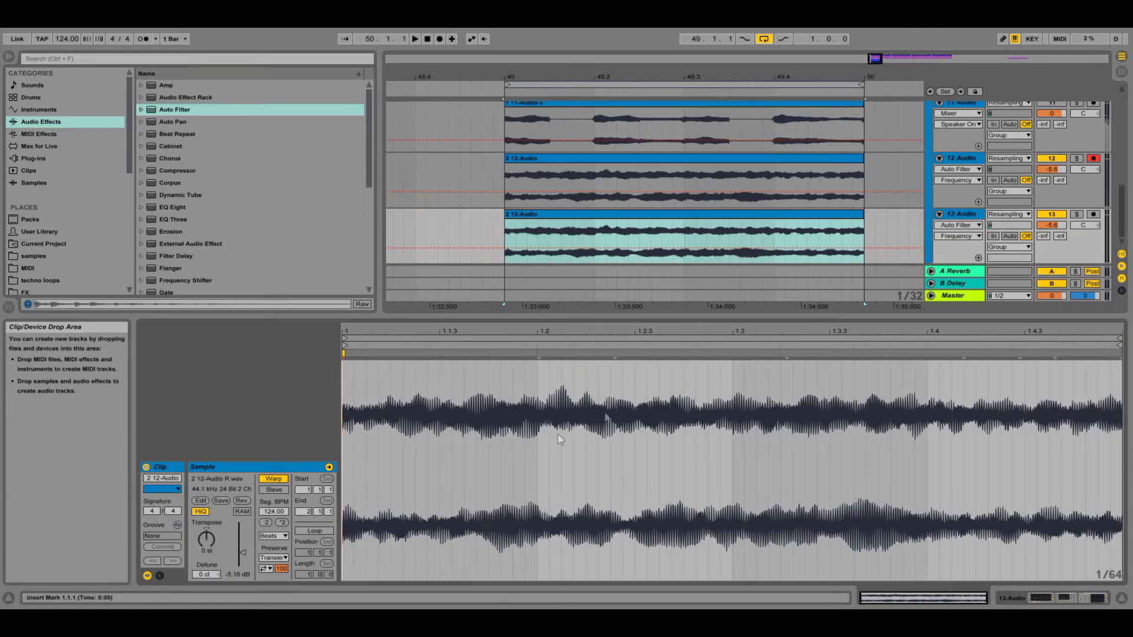
left_click(273, 536)
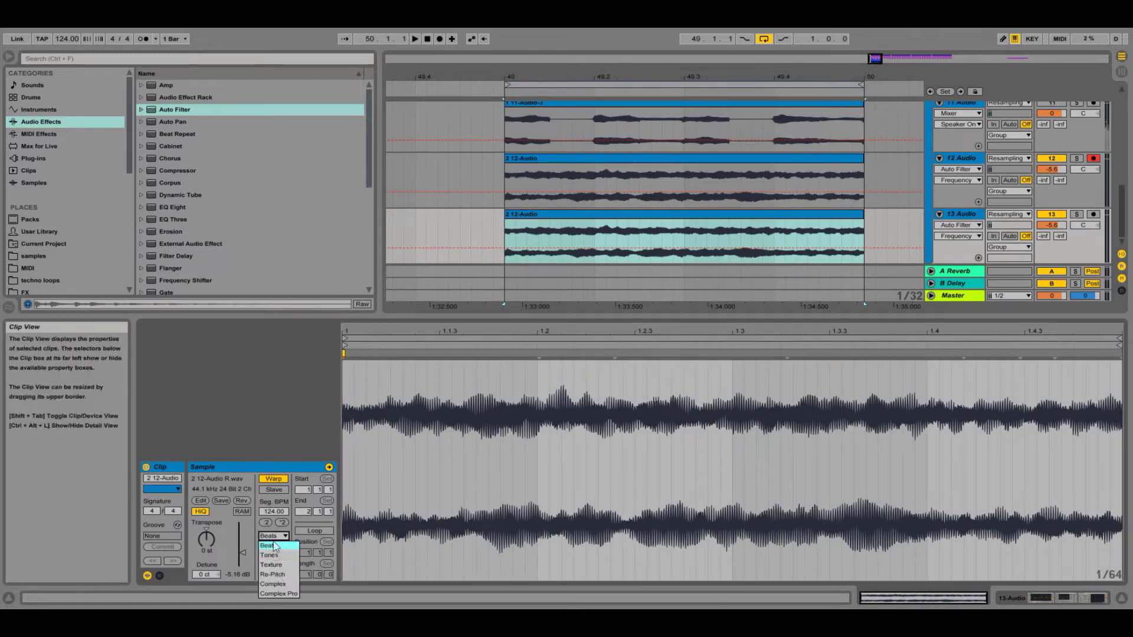
left_click(277, 585)
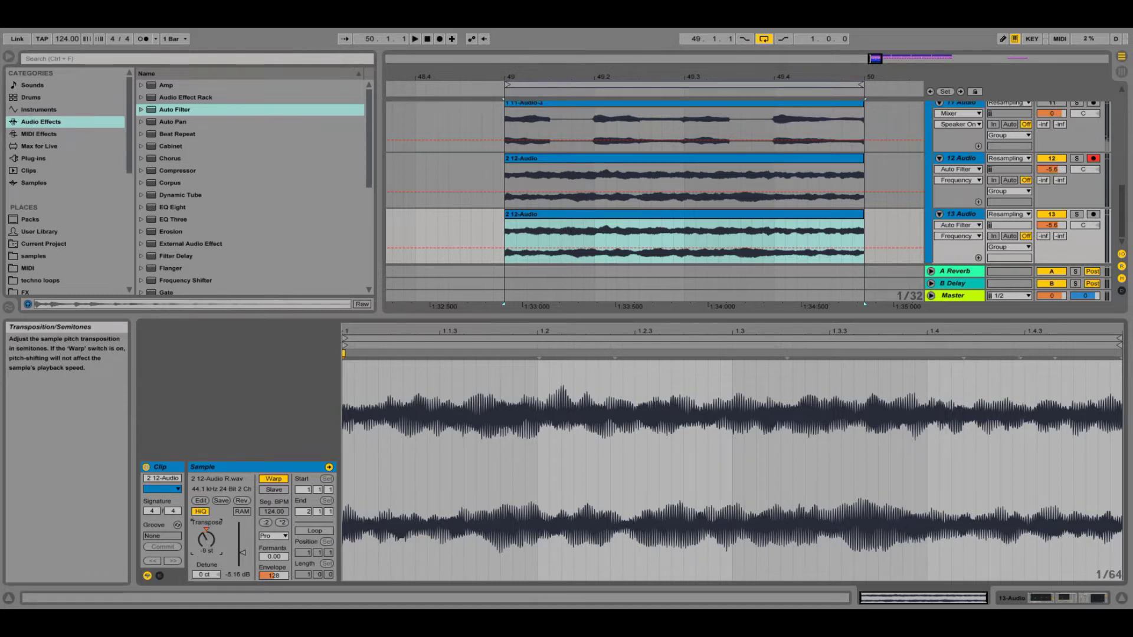
left_click(1077, 159)
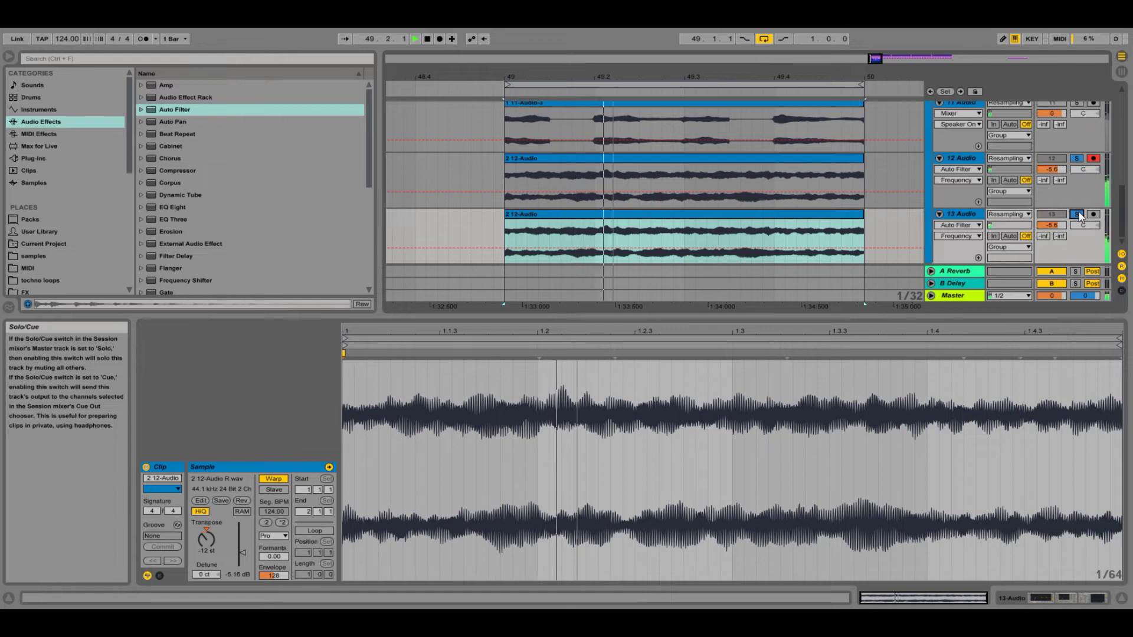
left_click(1079, 216)
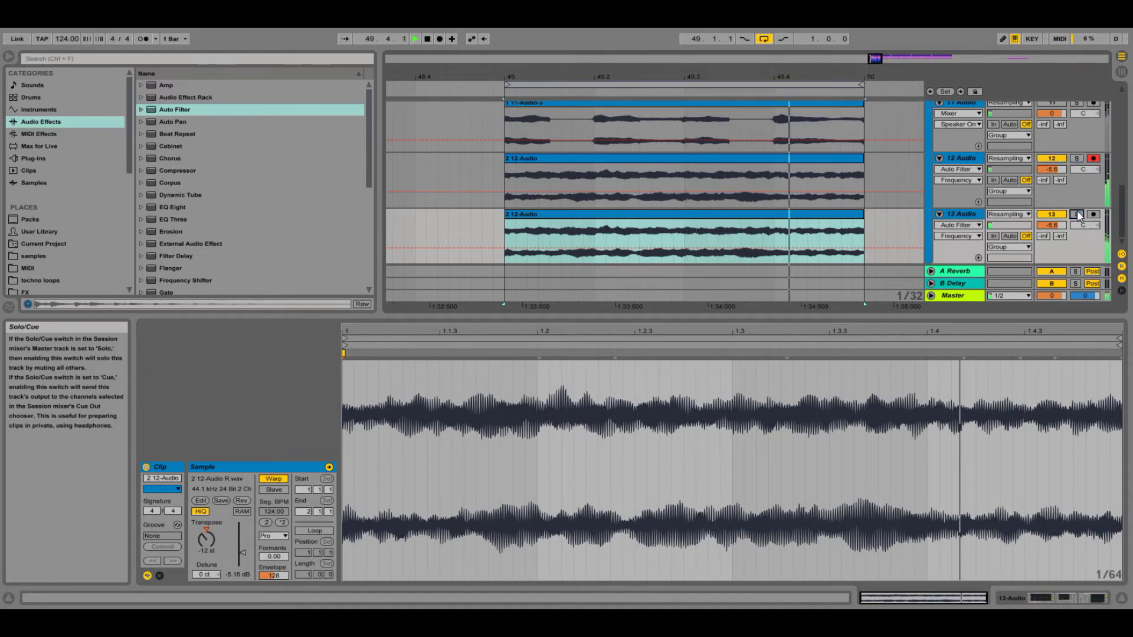
Step: With tracks 12 and 13 soloed, raise track 13's volume and set its Auto Filter cutoff to 527 Hz
double_click(969, 220)
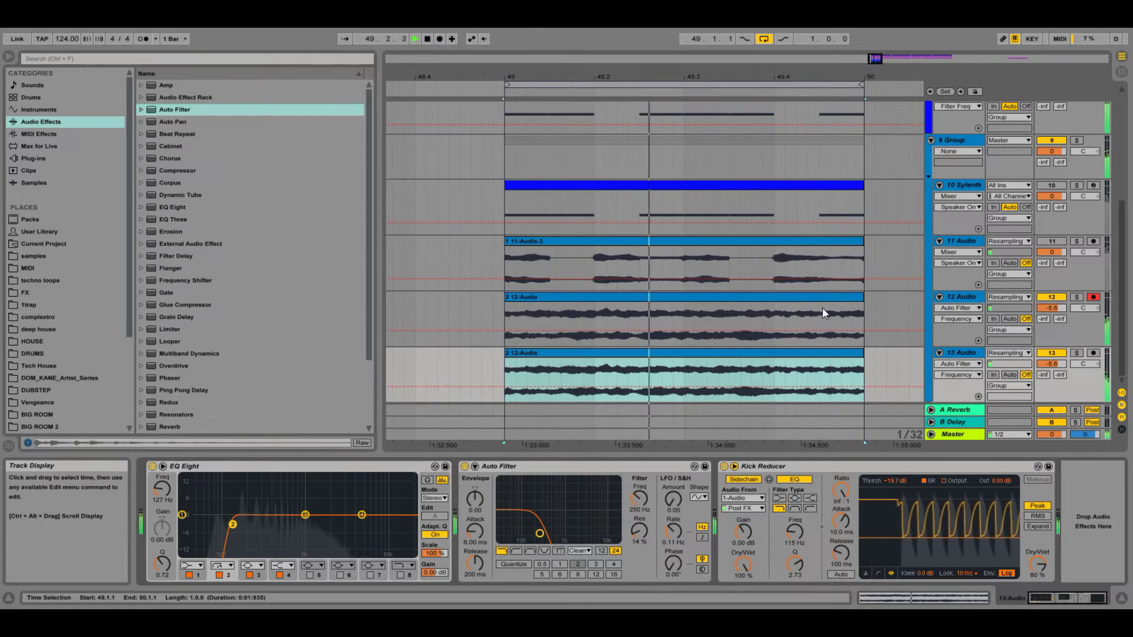
left_click_drag(1064, 359, 1063, 343)
left_click(1076, 298)
left_click(1076, 353)
left_click_drag(1052, 364, 1051, 359)
left_click_drag(639, 499, 639, 485)
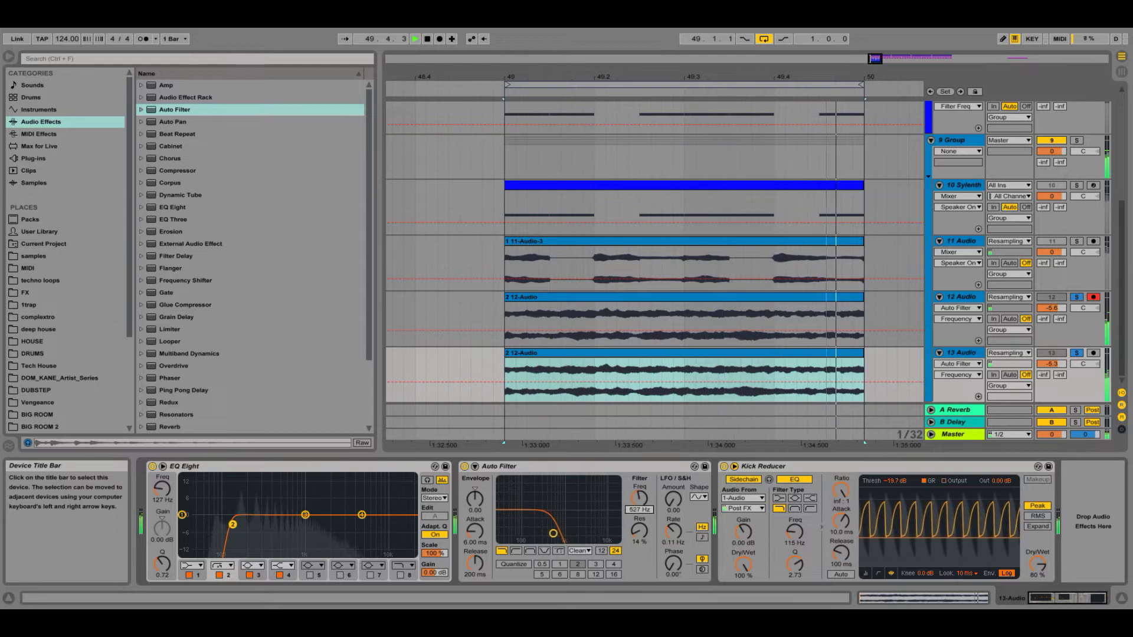
Step: Unsolo tracks 12 and 13 and lower the track 9 group's volume to -2.3 dB
left_click(1077, 354)
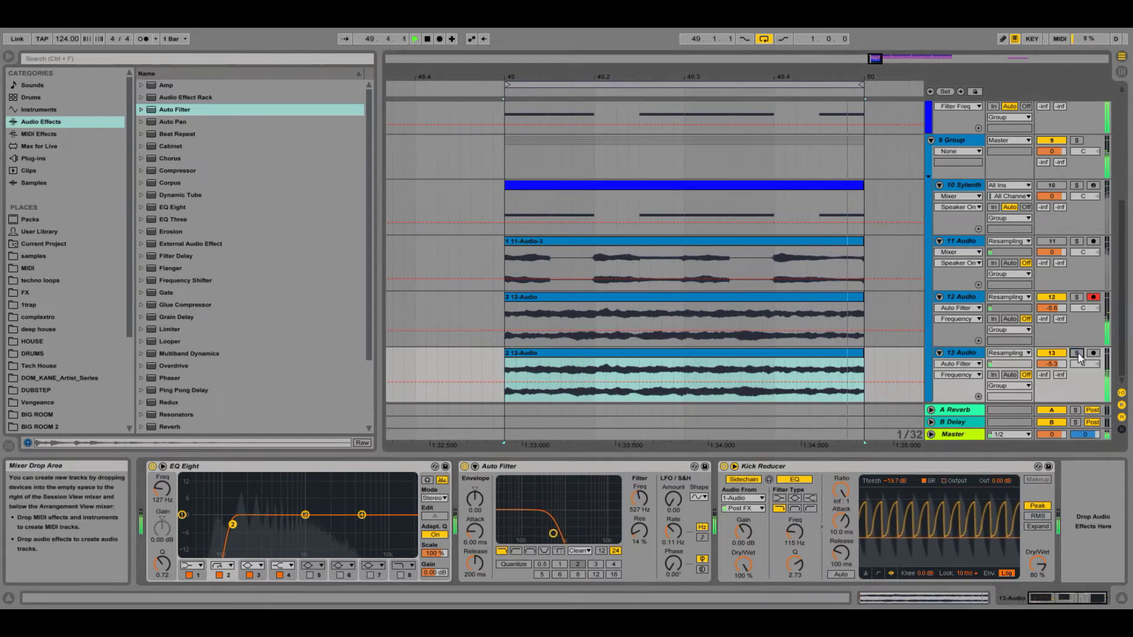
scroll(997, 358, "up", 2)
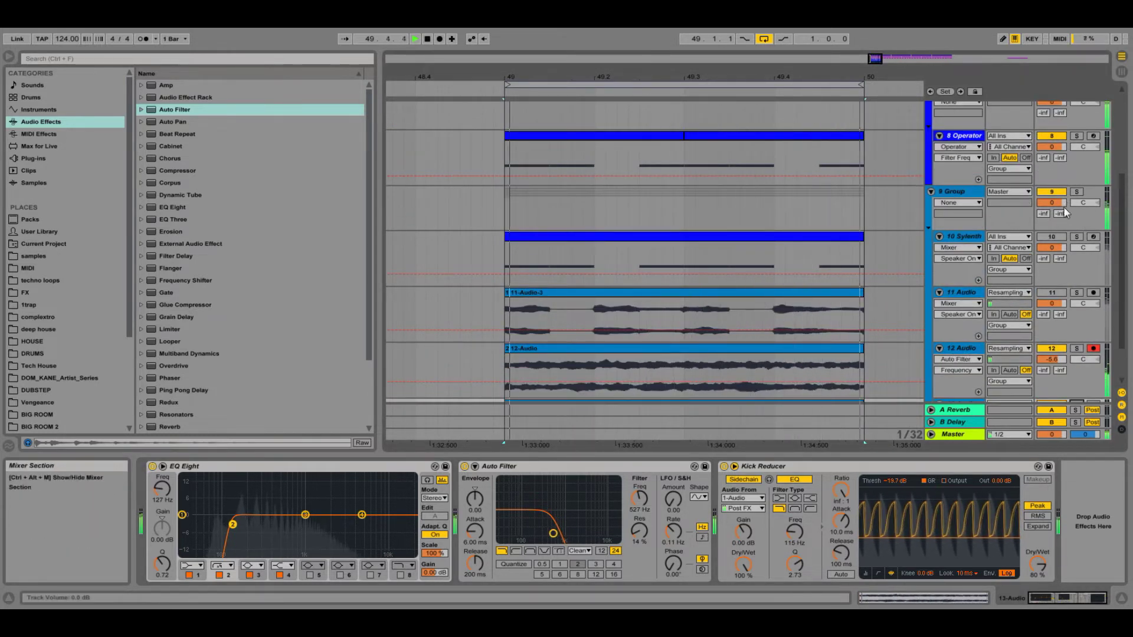
left_click_drag(1053, 201, 1052, 207)
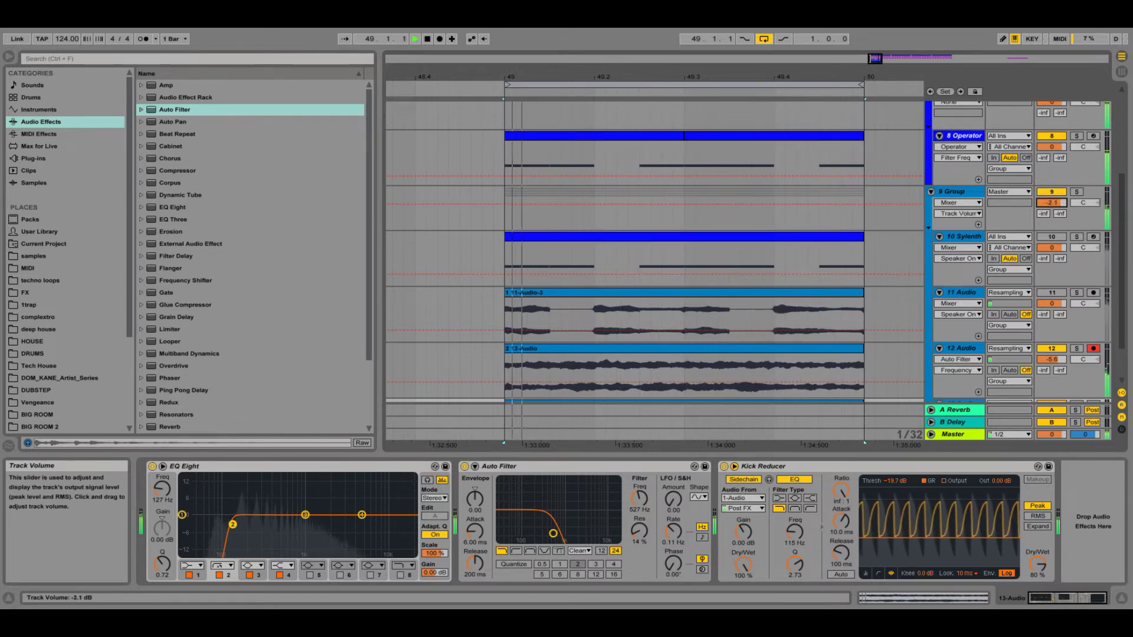
scroll(660, 273, "down", 2)
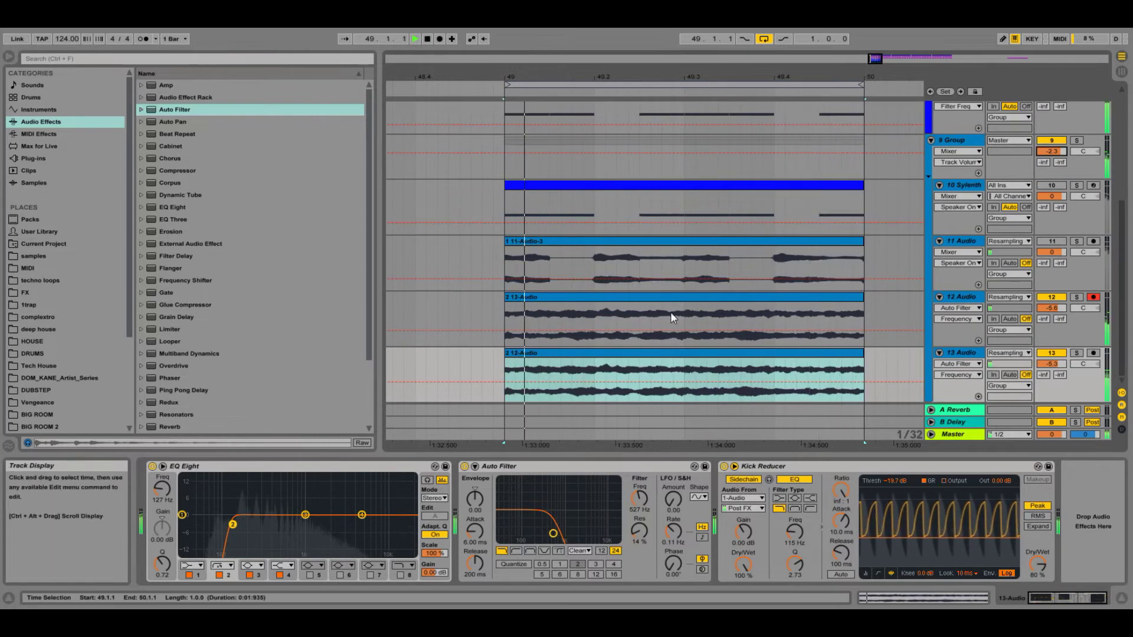
Step: Set track 13's Auto Filter cutoff to 309 Hz and stop playback
mouse_move(639, 499)
left_mouse_down()
mouse_move(640, 466)
mouse_move(653, 495)
mouse_move(639, 498)
mouse_move(639, 474)
mouse_move(639, 502)
left_mouse_up()
left_click(963, 298)
key("space")
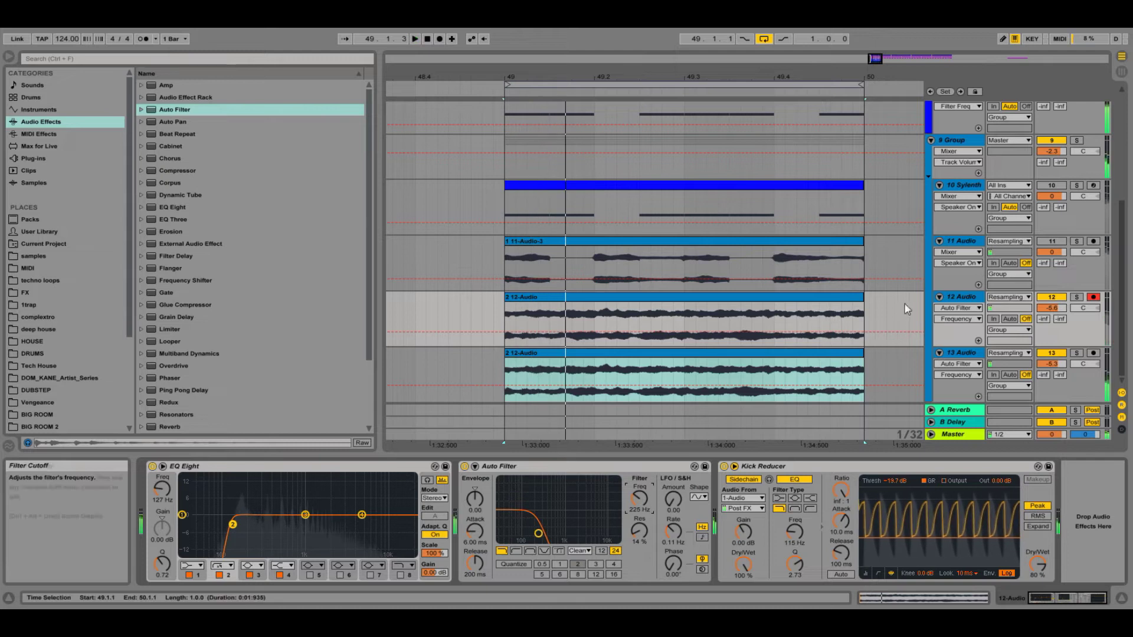
Step: Delete the resampled audio tracks 11, 12 and 13 and reactivate the Sylenth1 track
left_click(965, 300)
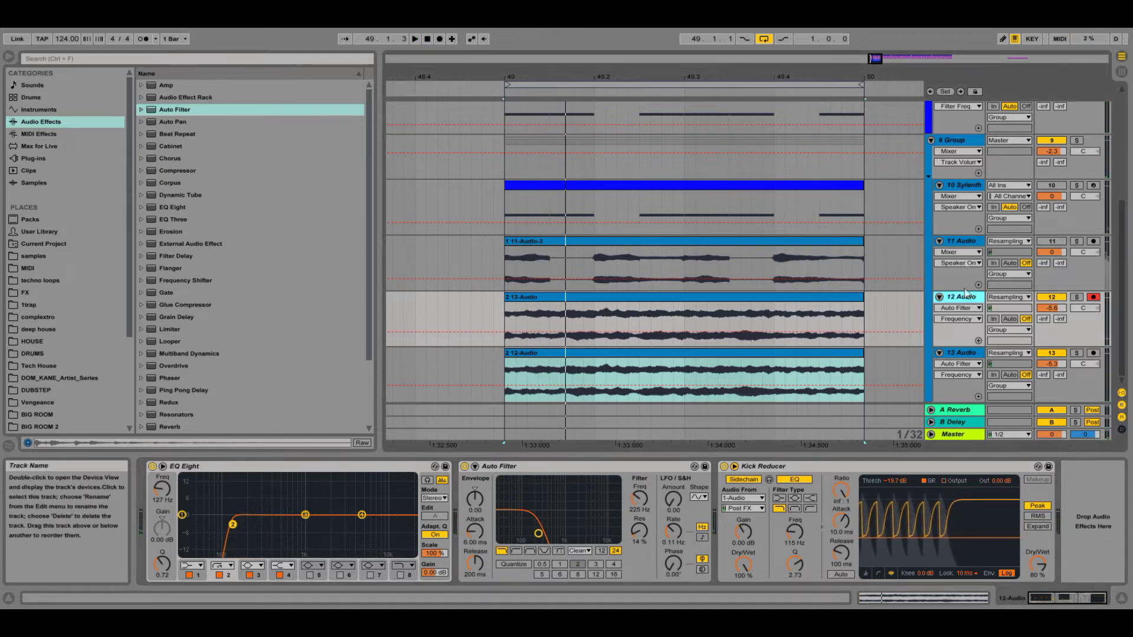
left_click(966, 243)
left_click(955, 354)
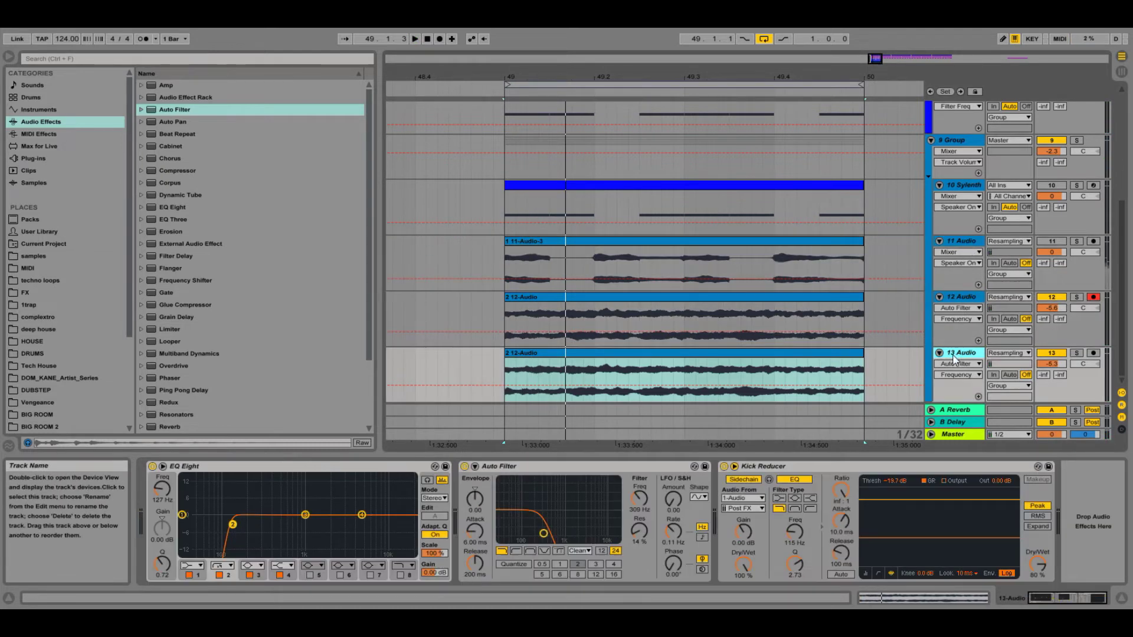
left_click(958, 295)
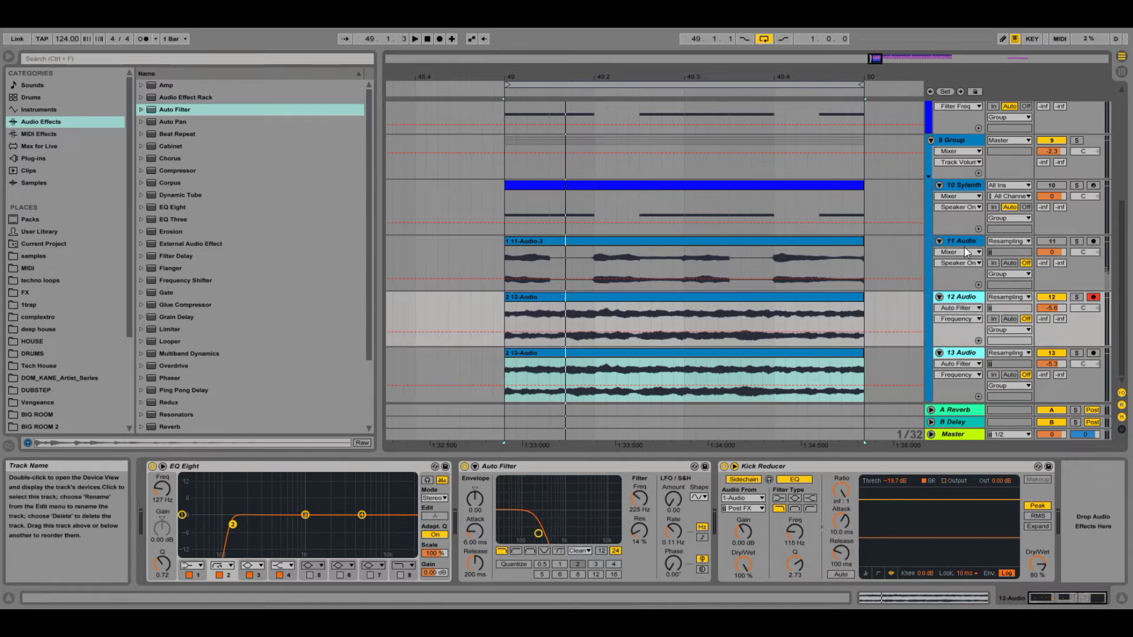
left_click(964, 245)
key("Delete")
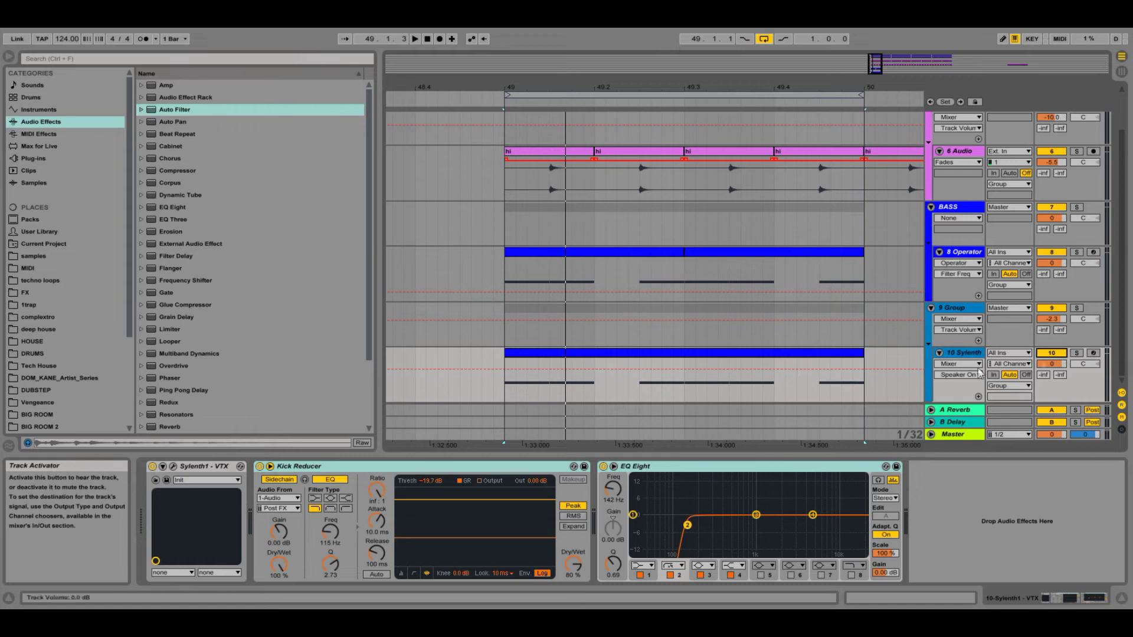
Step: In the Sylenth1 clip, raise the F2 notes at 1.1.3, 1.3 and 1.4.3 one octave to F3 during loop playback
double_click(665, 360)
left_click_drag(519, 419, 482, 366)
key("shift+Up")
key("space")
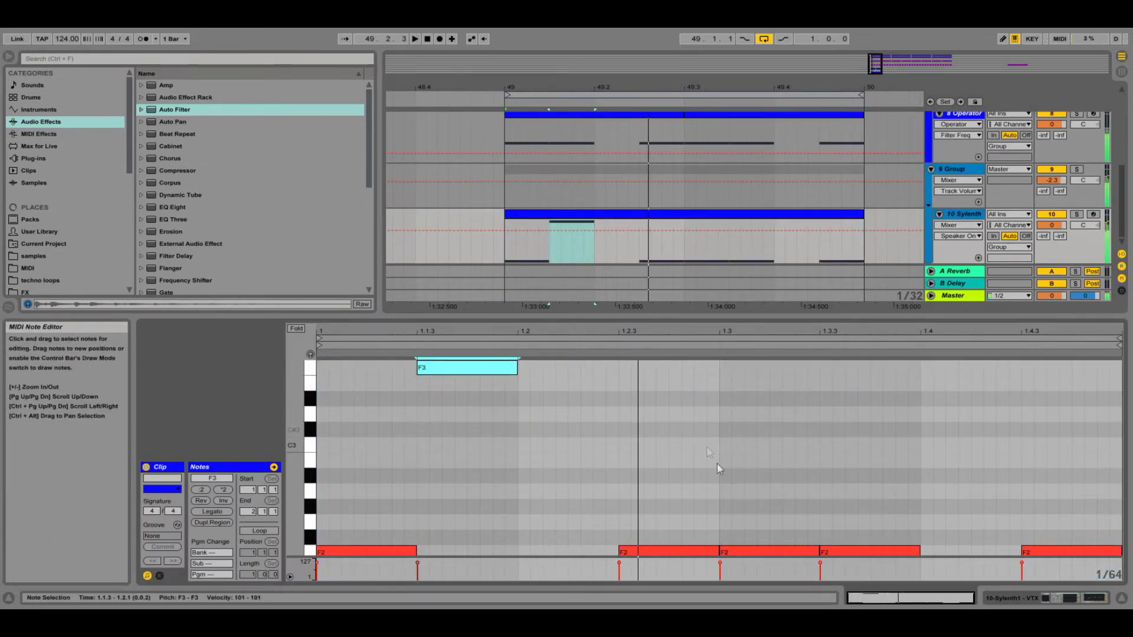
scroll(717, 464, "down", 3)
left_click(741, 460)
key("shift+Up")
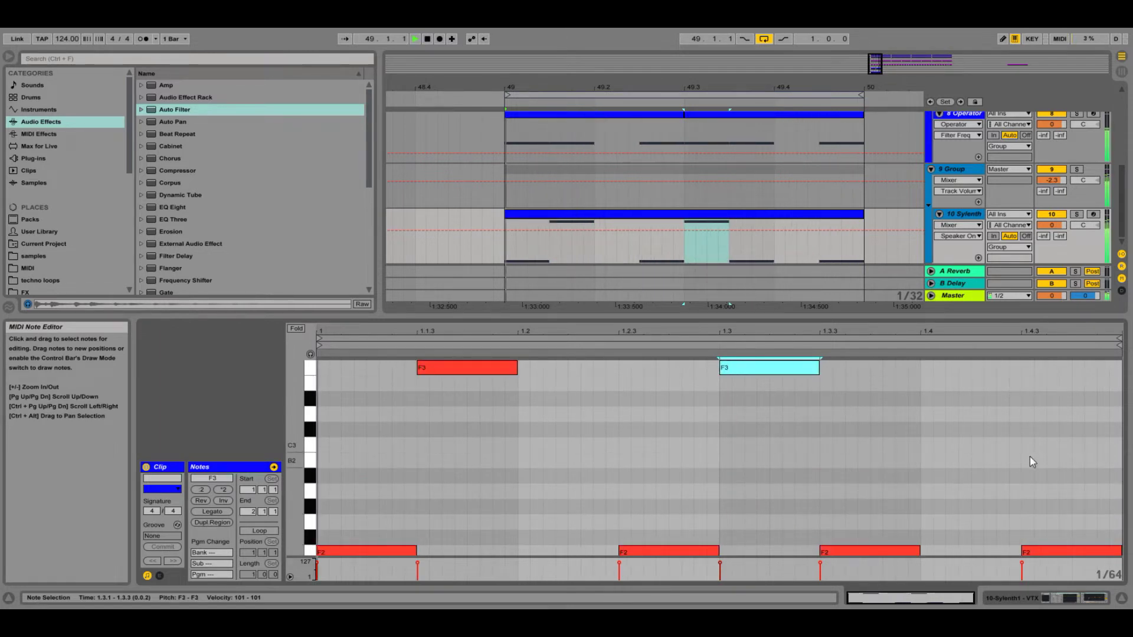
left_click(1045, 551)
key("shift+Up")
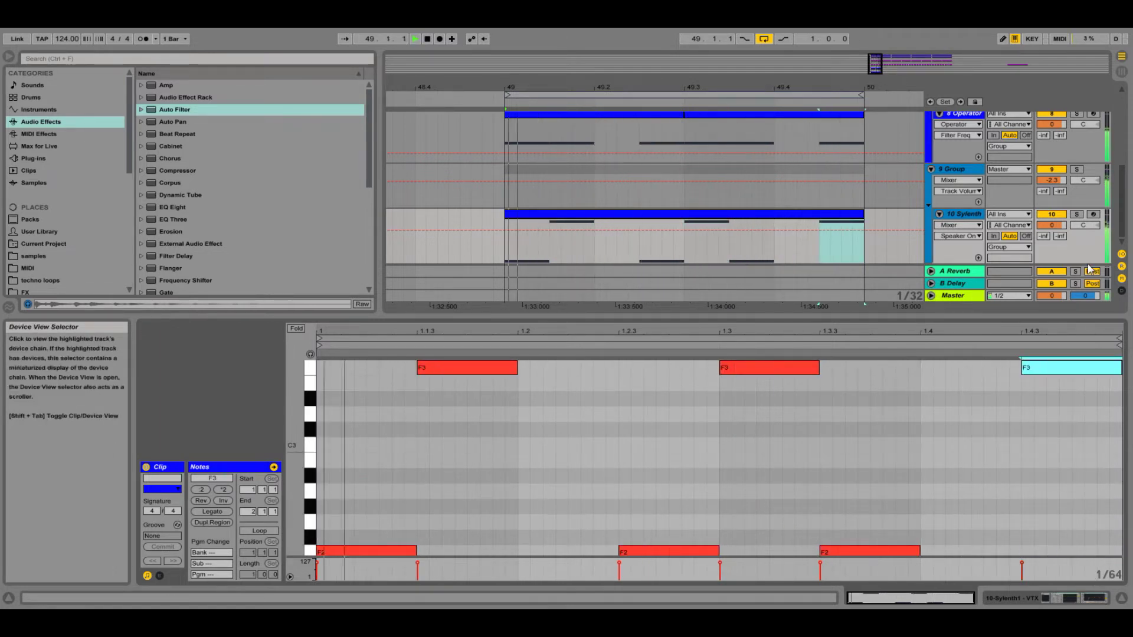
Step: Solo the Sylenth1 track and set the synth's Filter A Drive to 1.19 and Filter B Drive to 1.14
left_click(1077, 215)
left_click(966, 216)
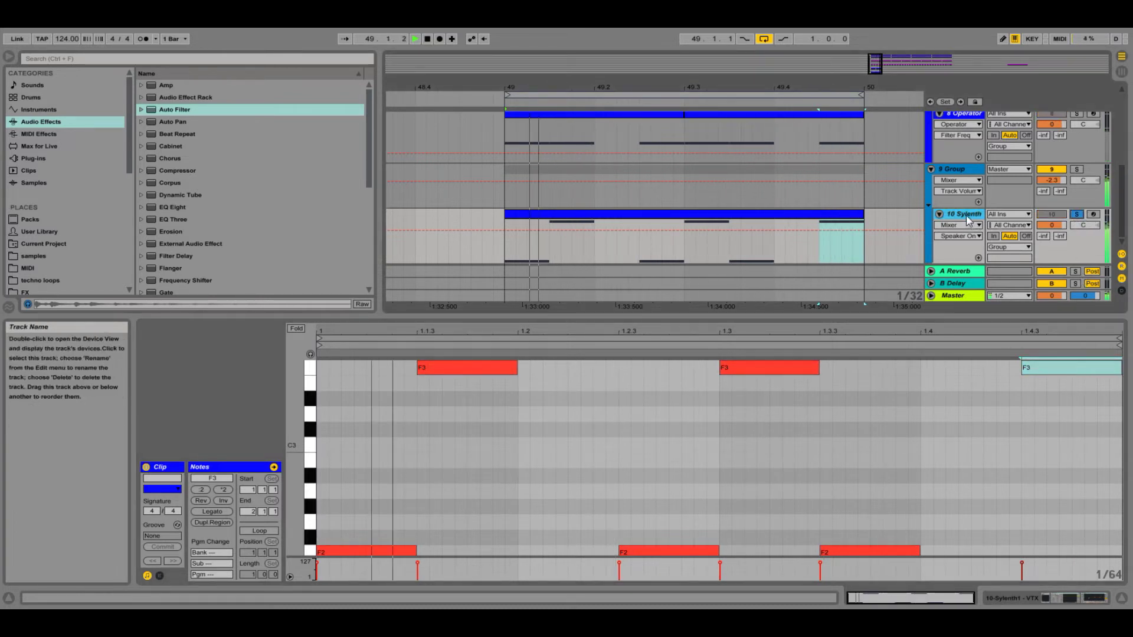
double_click(968, 216)
left_click(172, 466)
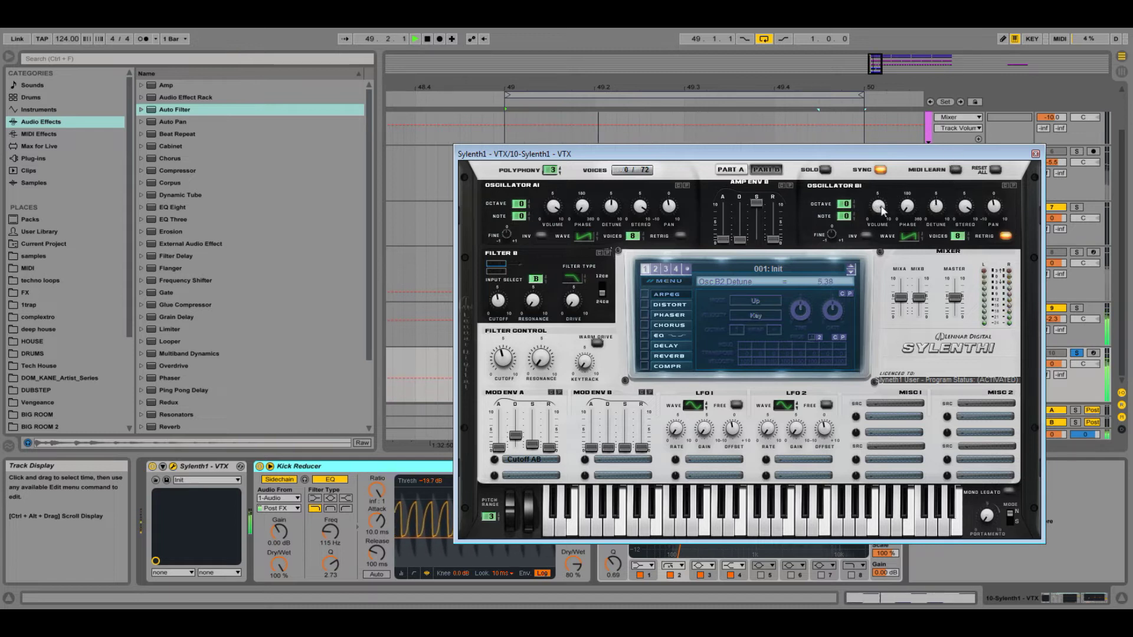
left_click(776, 171)
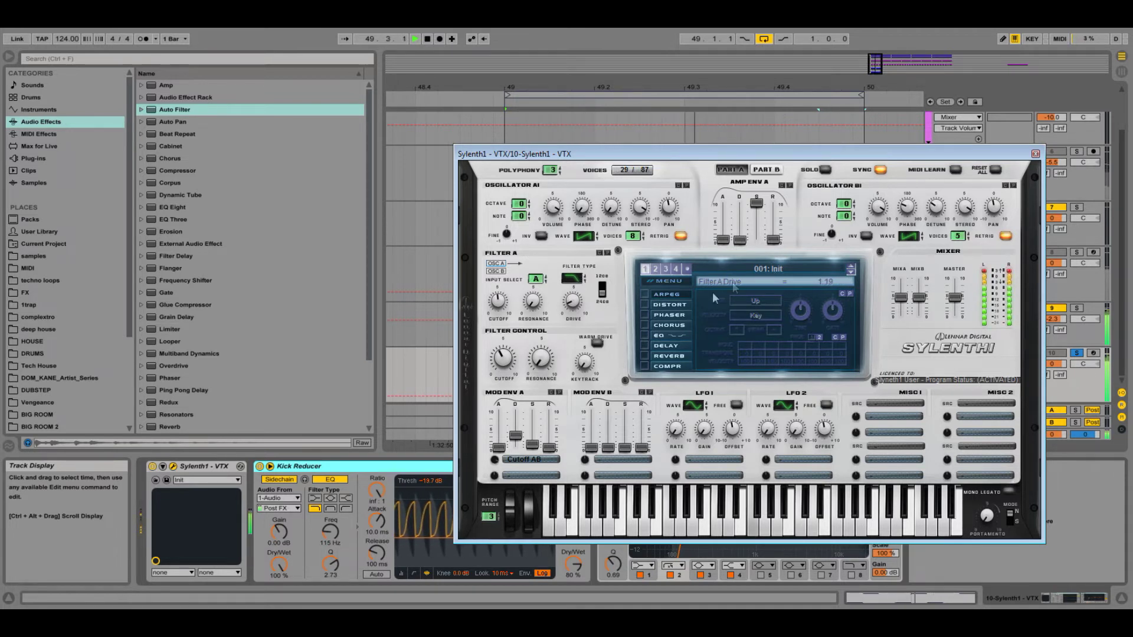
left_click(766, 170)
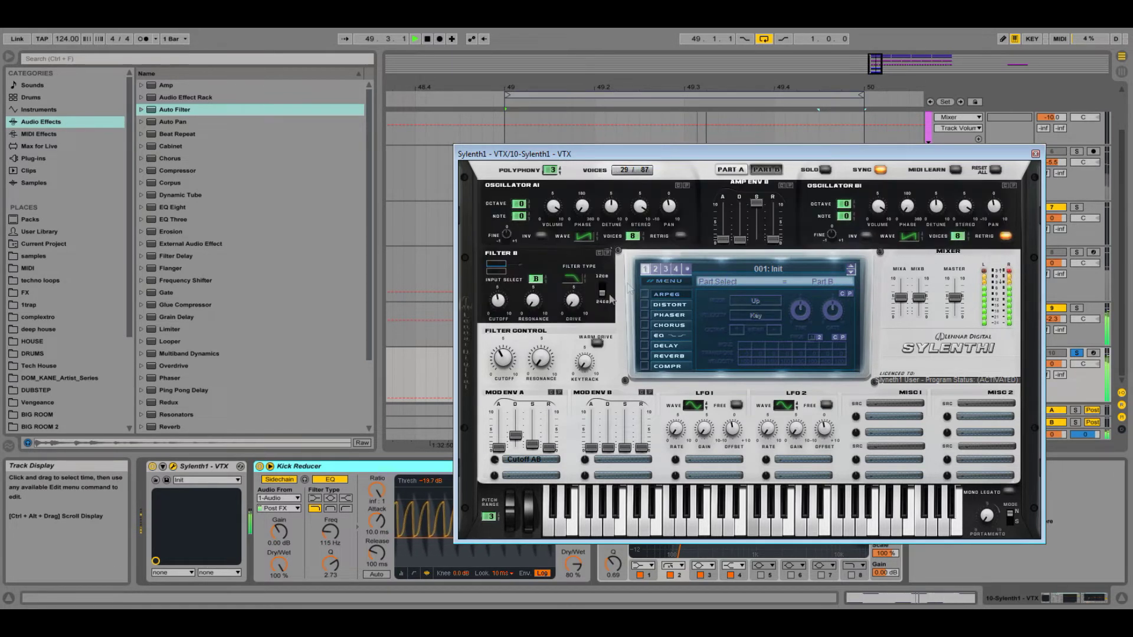
left_click_drag(581, 301, 579, 282)
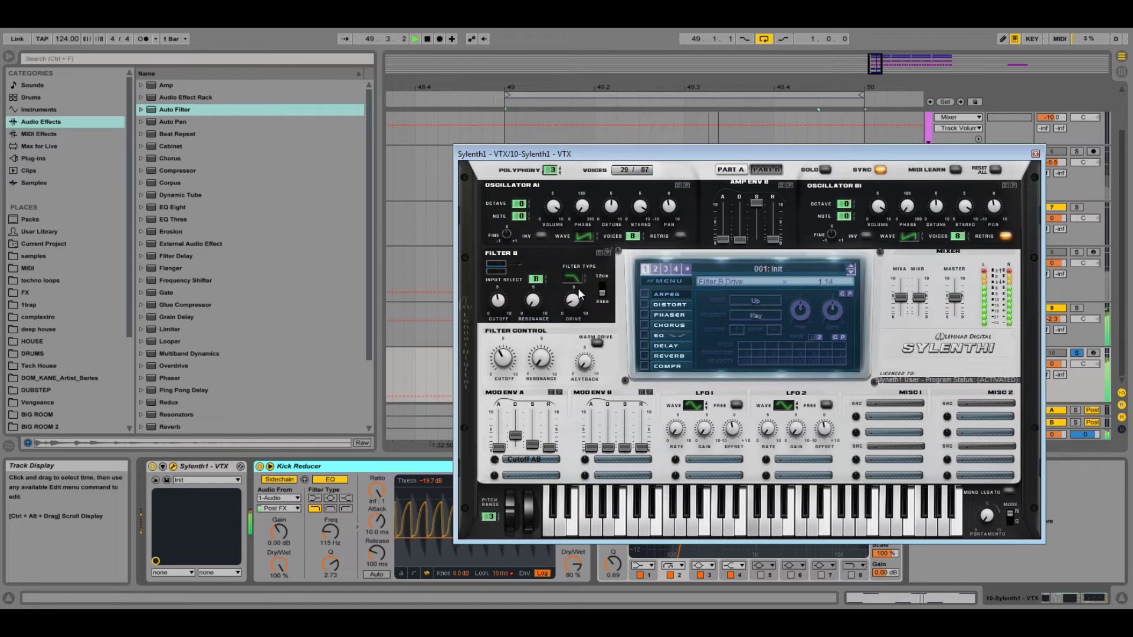
Step: Close the Sylenth1 window and lower track 10's volume to -2.9 dB
left_click(1035, 155)
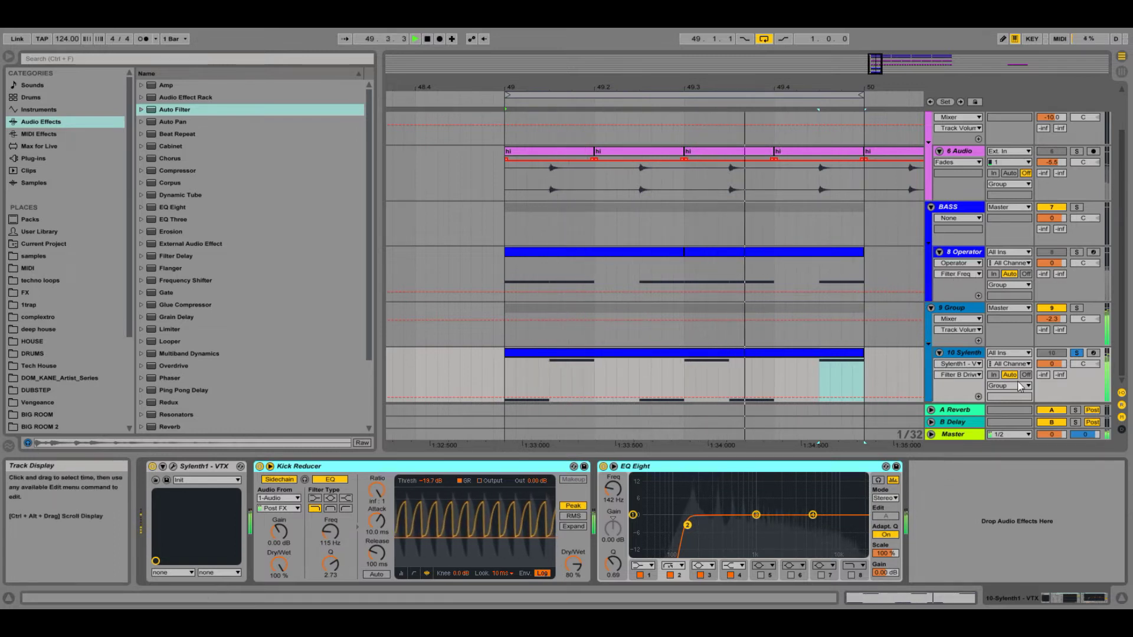
left_click(974, 358)
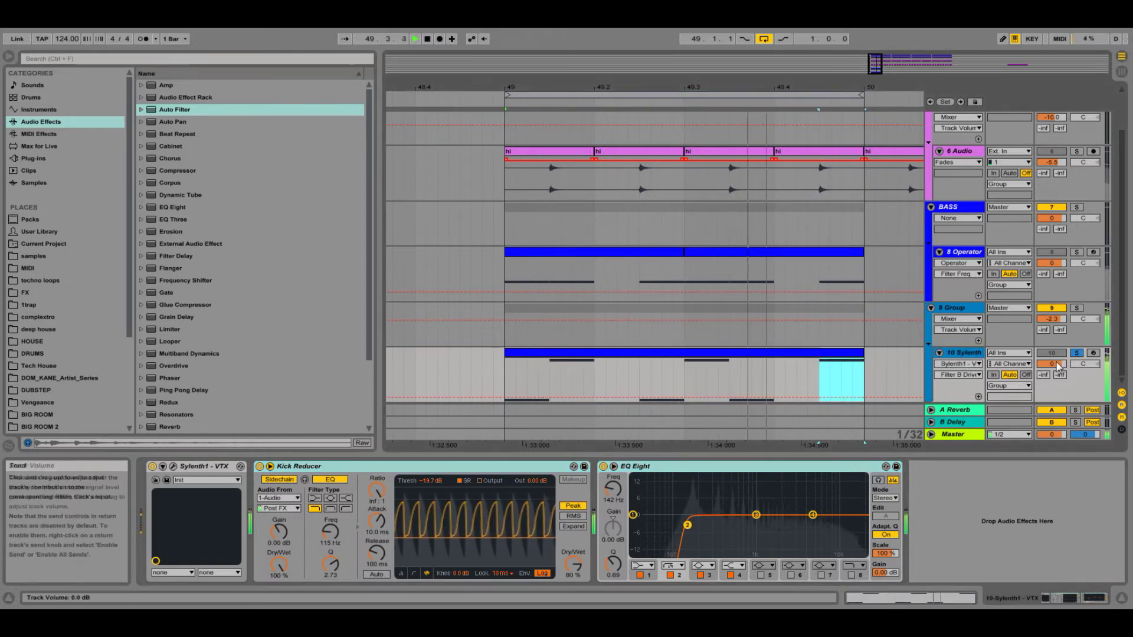
left_click_drag(1057, 365, 1057, 377)
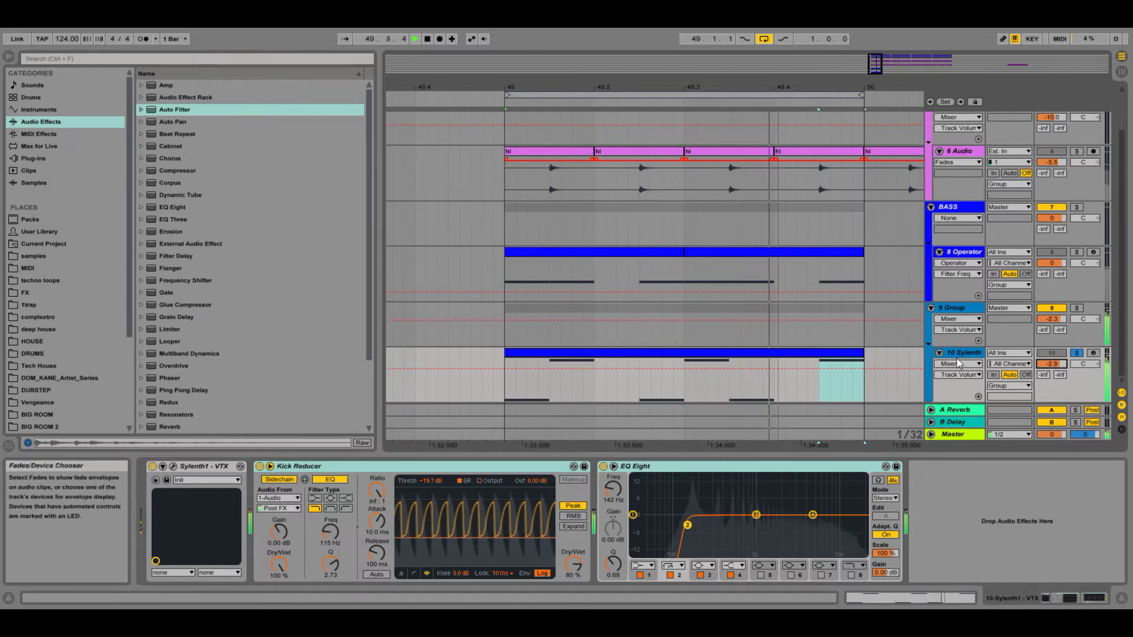
Step: Insert a new audio track below the Sylenth1 track and load a Reverb on it
key("ctrl+t")
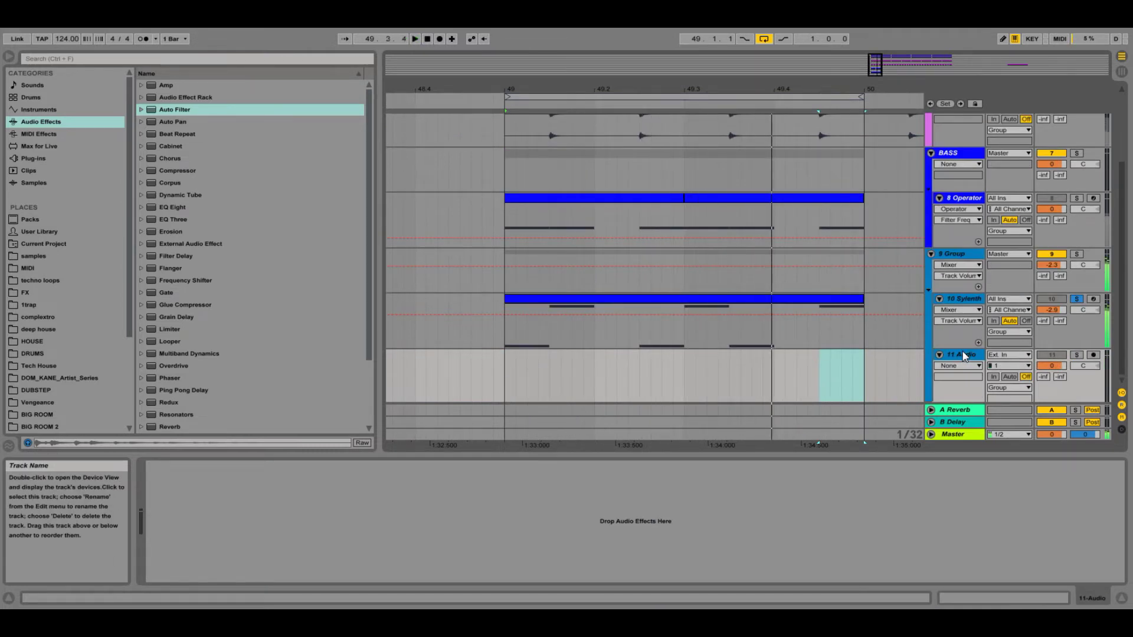
scroll(173, 366, "down", 3)
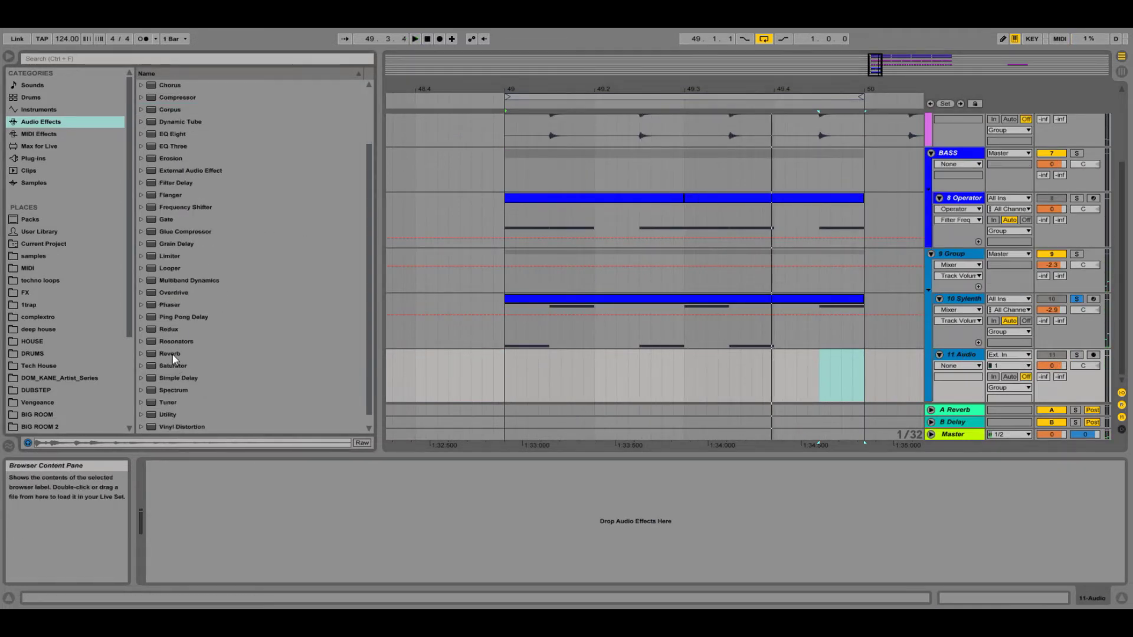
left_click_drag(173, 358, 666, 321)
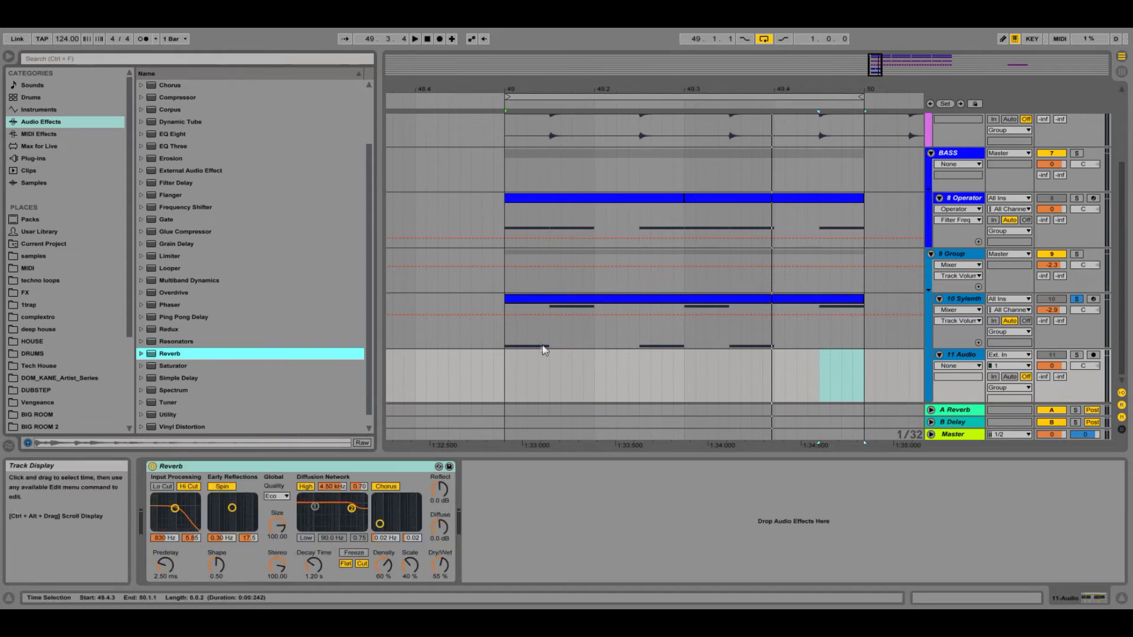
Step: Set track 11's input to Resampling, arm it and record the soloed Sylenth1 loop from 49.1.1 as a one-bar clip
left_click(499, 367)
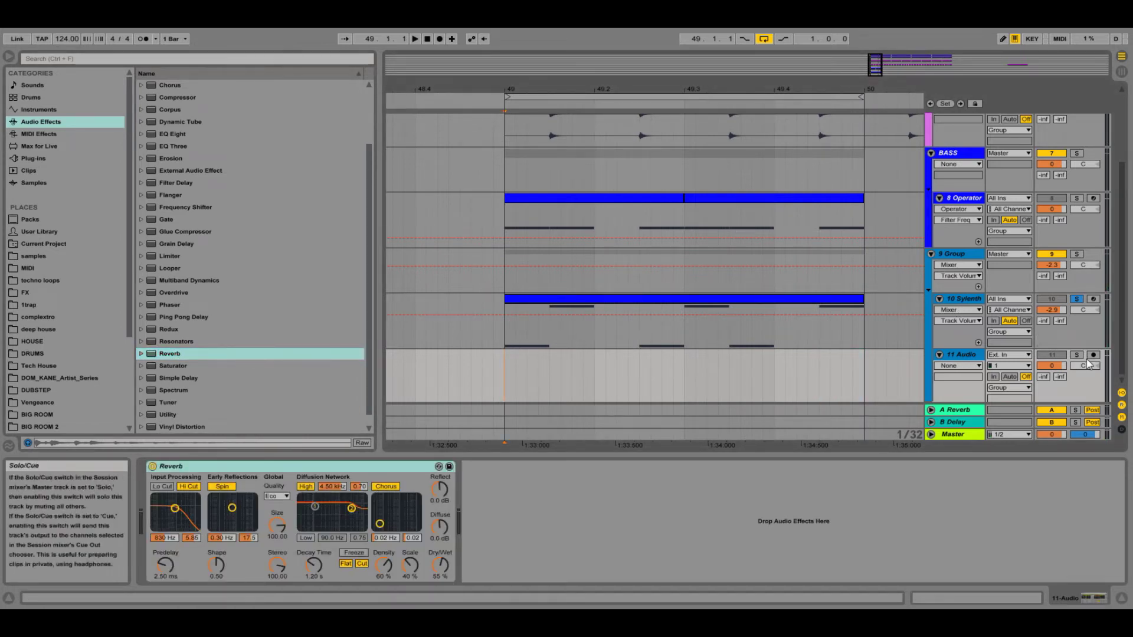
left_click(1009, 355)
left_click(1012, 408)
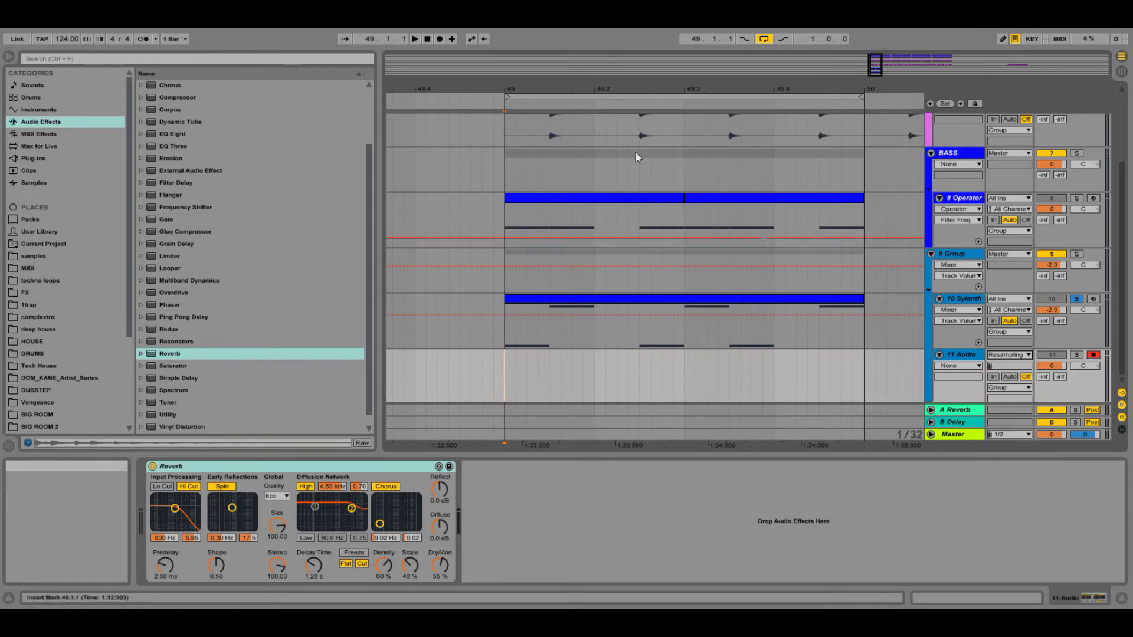
left_click(436, 41)
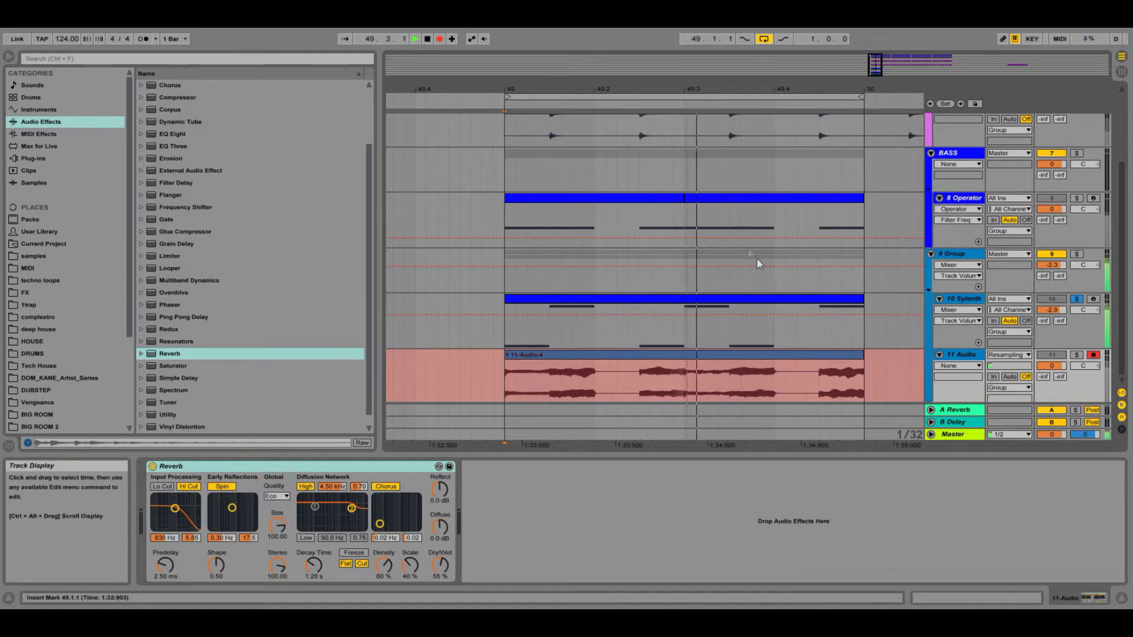
key("space")
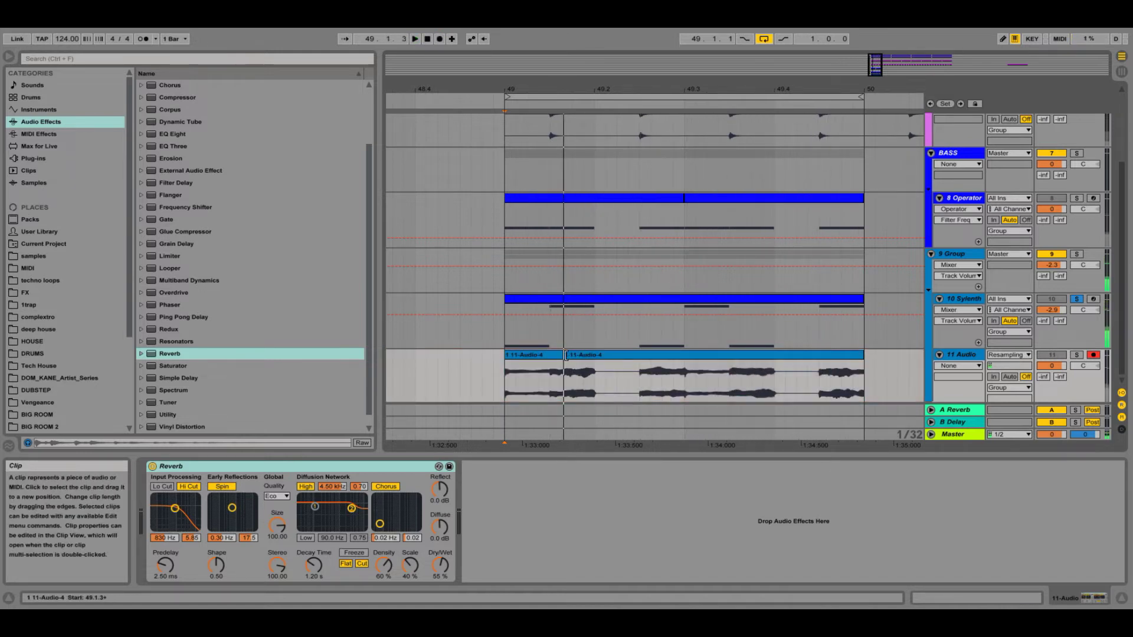
left_click(513, 358)
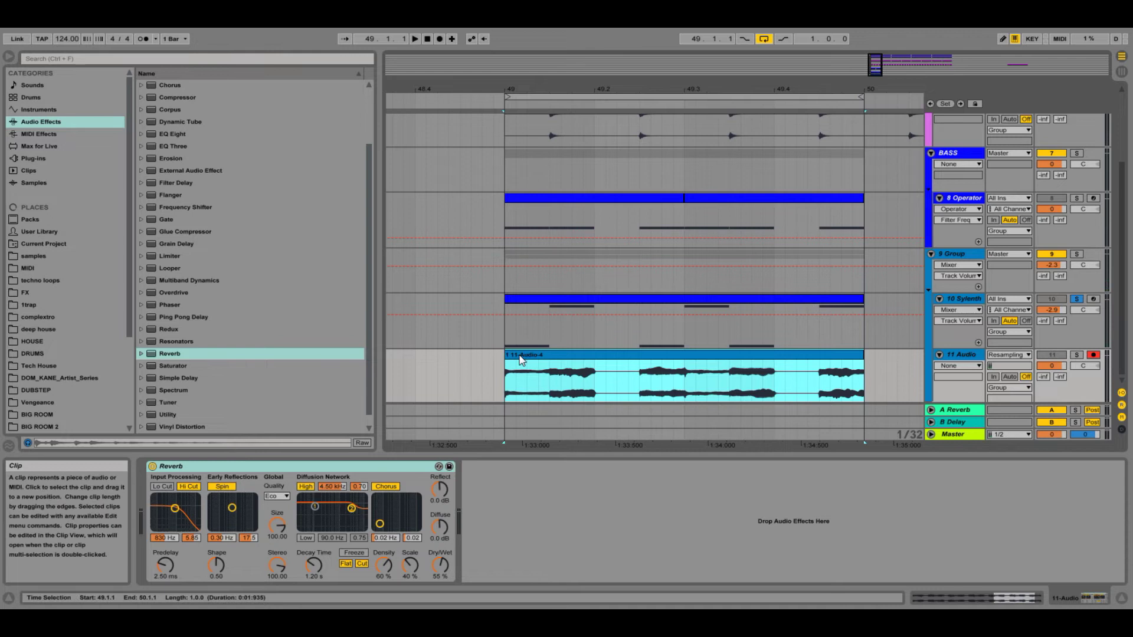
Step: Reverse the recorded clip on track 11 and play it back soloed
double_click(519, 356)
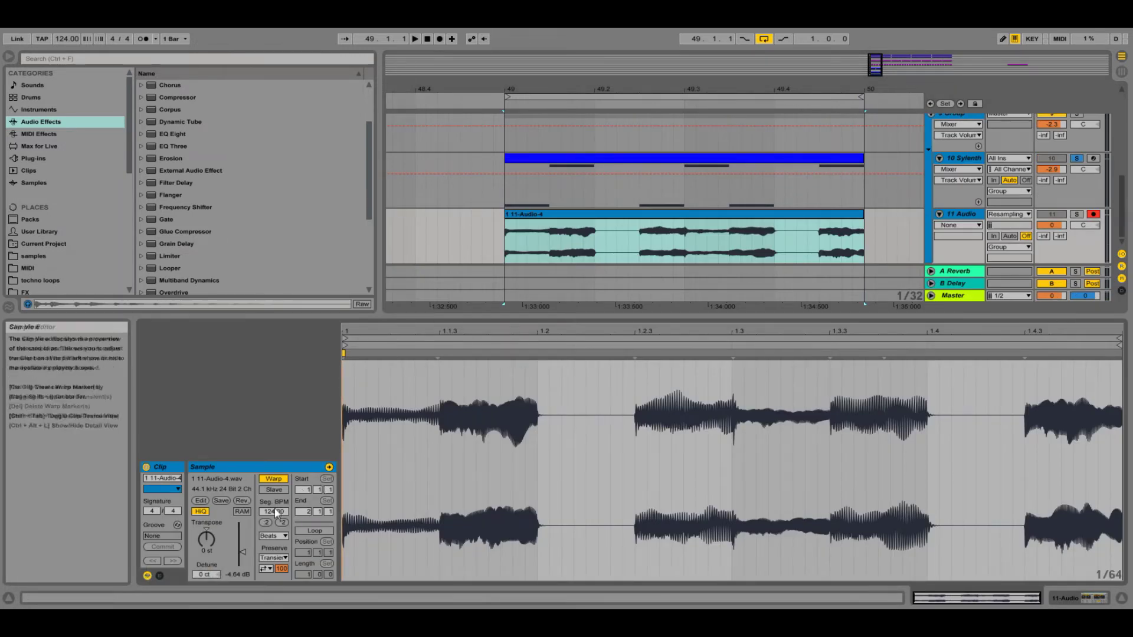
left_click(242, 500)
left_click(1075, 215)
key("space")
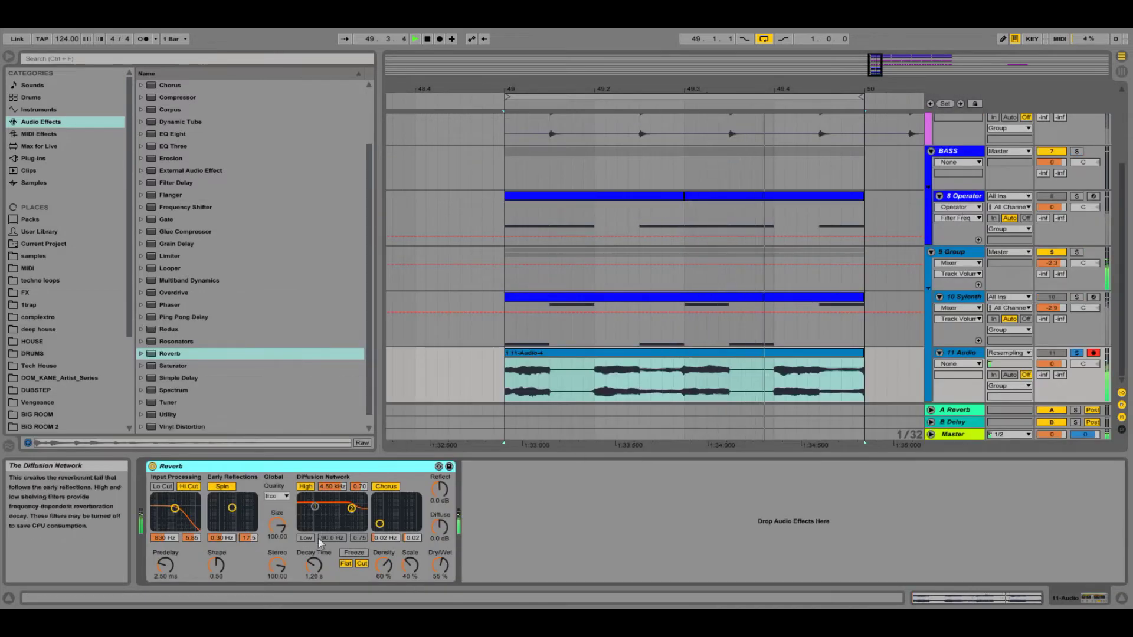
Step: Set the Reverb's Decay Time to 1.92 s on track 11 and add a Ping Pong Delay before it with 38% Dry/Wet
left_click_drag(313, 566, 313, 532)
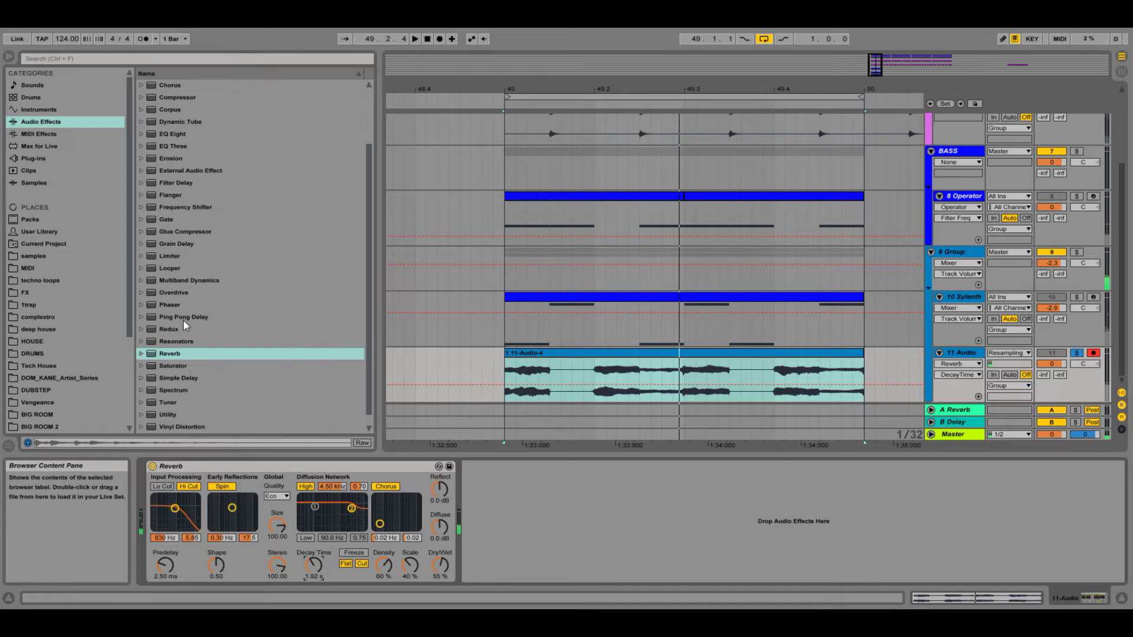
left_click_drag(184, 321, 138, 548)
left_click_drag(188, 323, 153, 519)
key("space")
left_click_drag(168, 567, 200, 568)
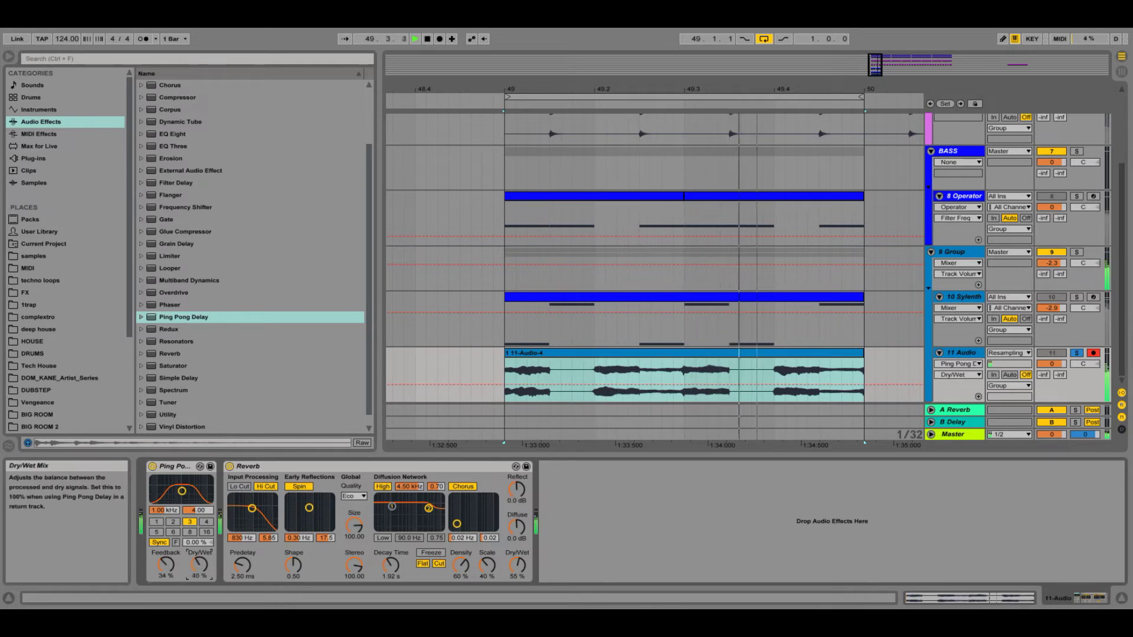
Step: Set track 11's Reverb to 75% Dry/Wet and a Decay Time of 17.7 s
left_click_drag(518, 566, 517, 553)
left_click_drag(391, 565, 391, 561)
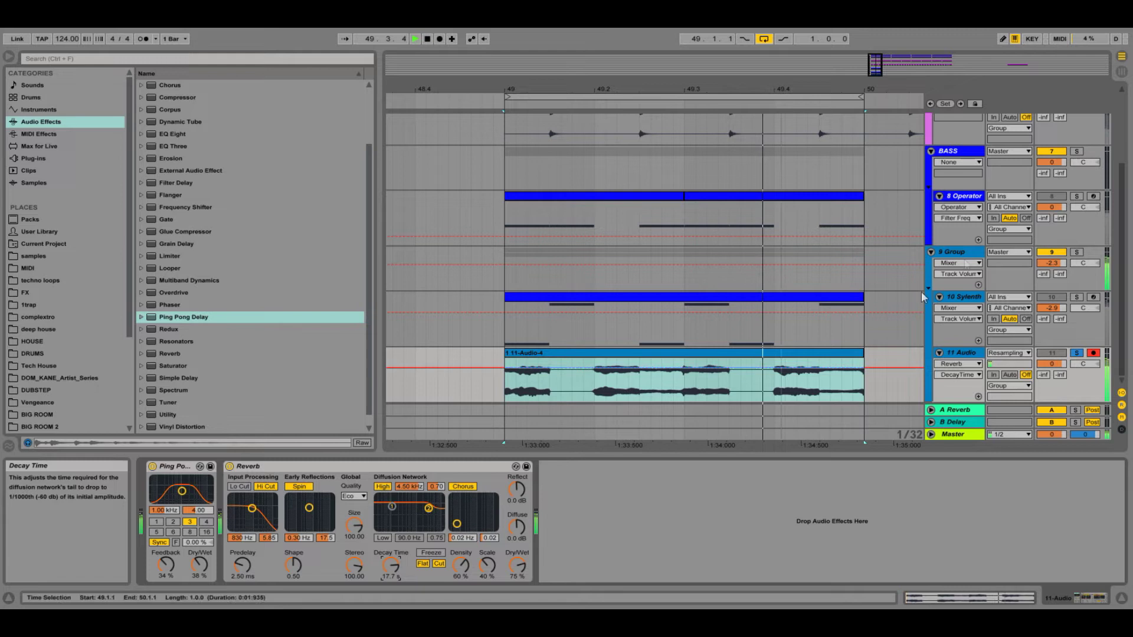
Step: Insert audio track 12 below track 11, set its input to Resampling and arm it for recording
key("ctrl+t")
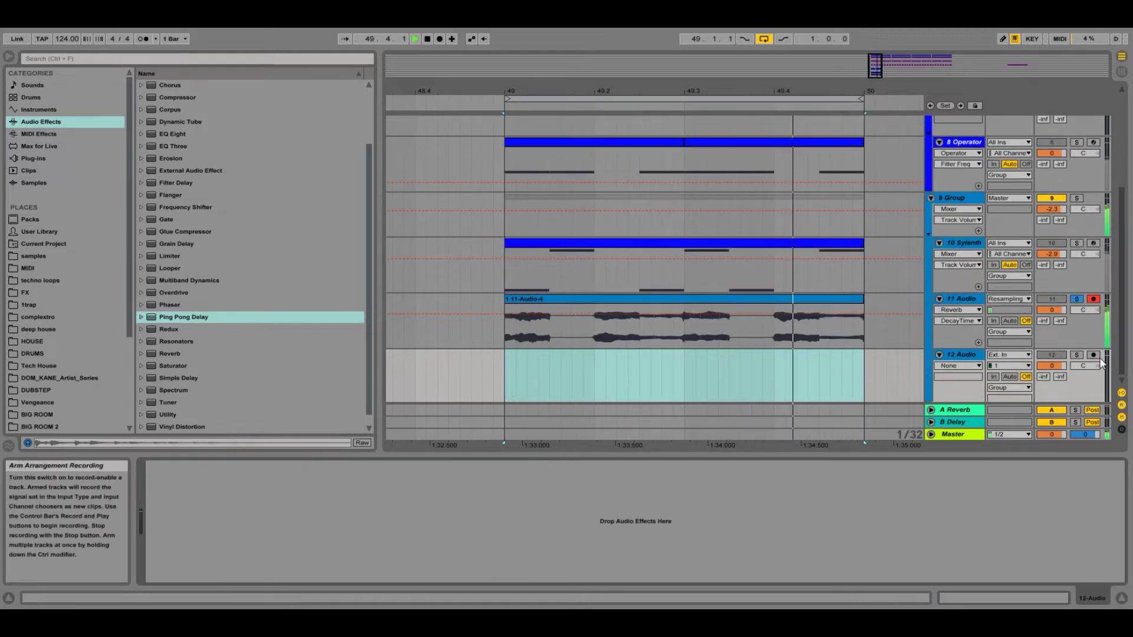
left_click(1009, 355)
left_click(1007, 396)
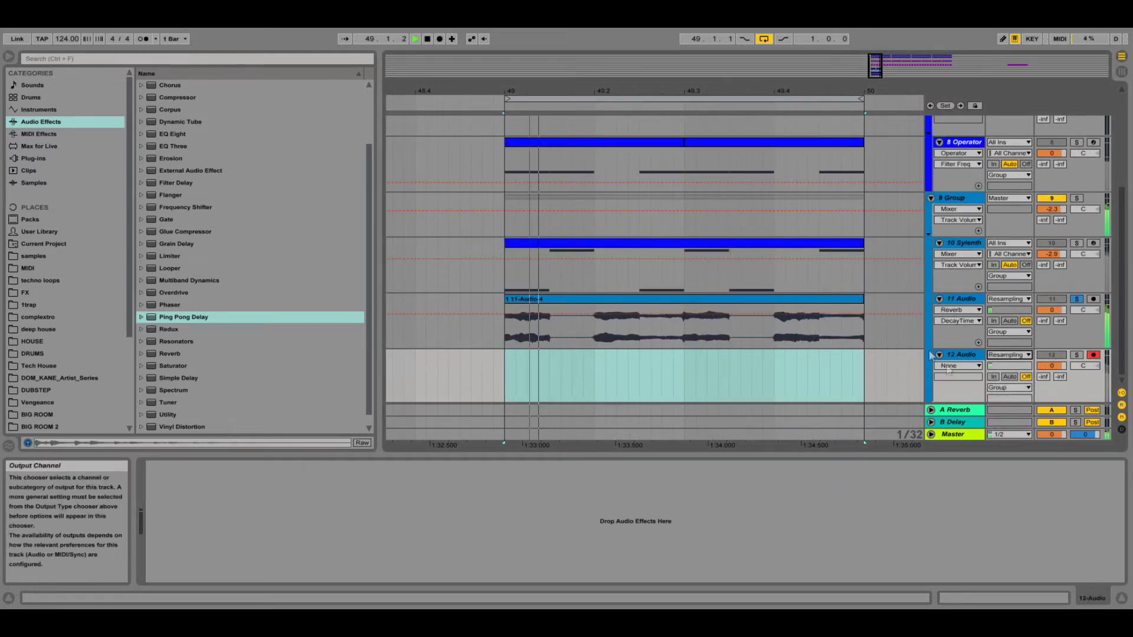
Step: Record one bar of the resampled output onto track 12 and reverse the recorded clip
left_click(440, 39)
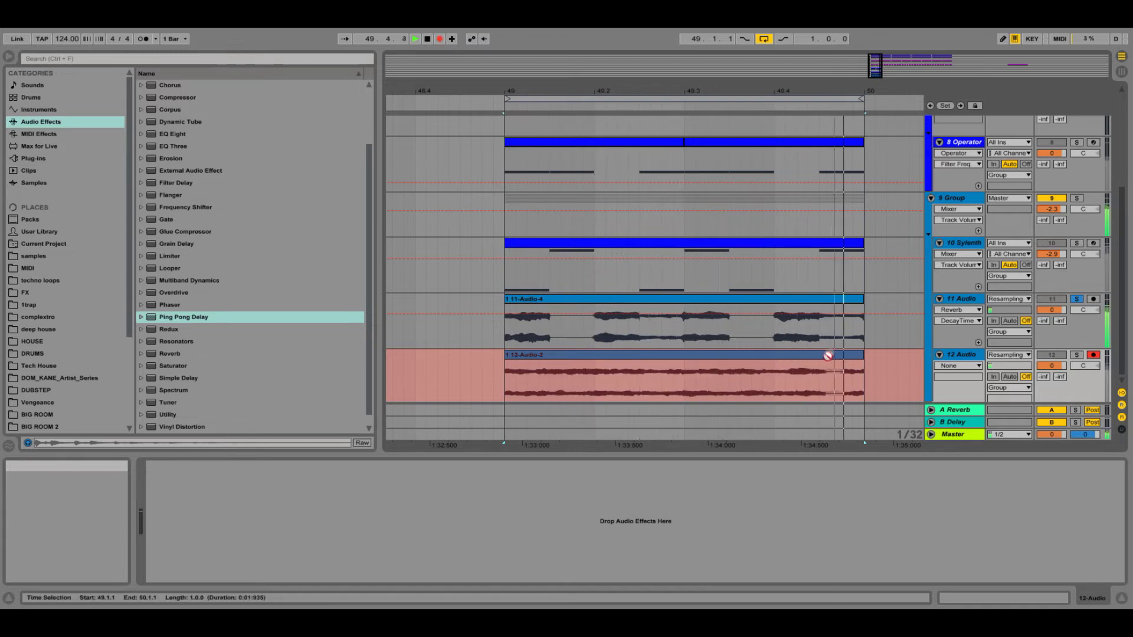
key("space")
left_click(502, 357)
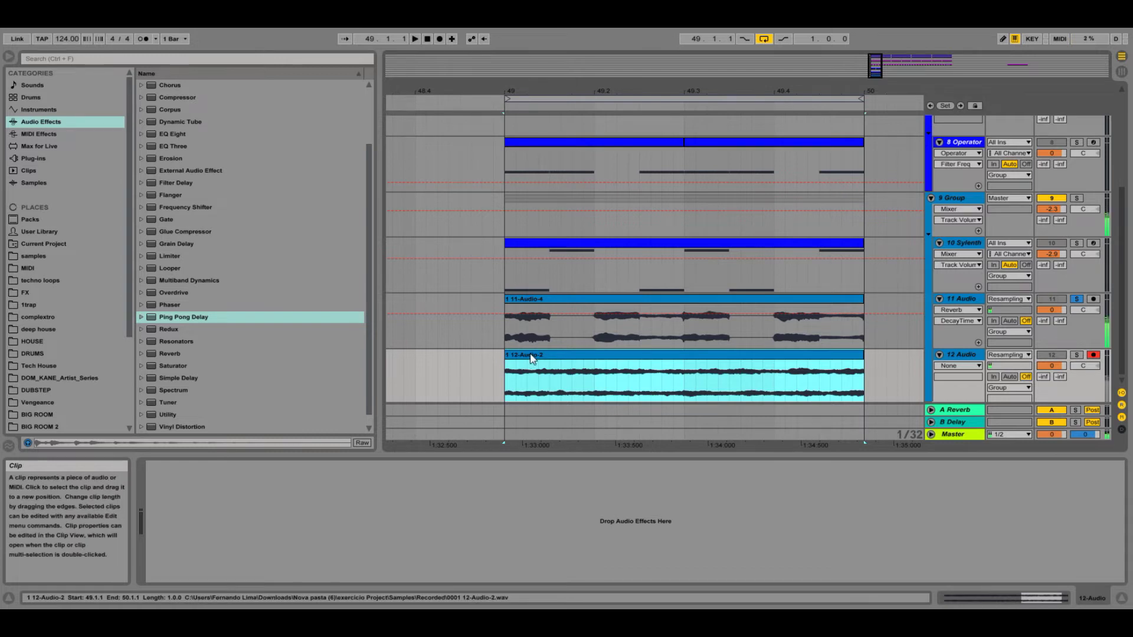
double_click(531, 358)
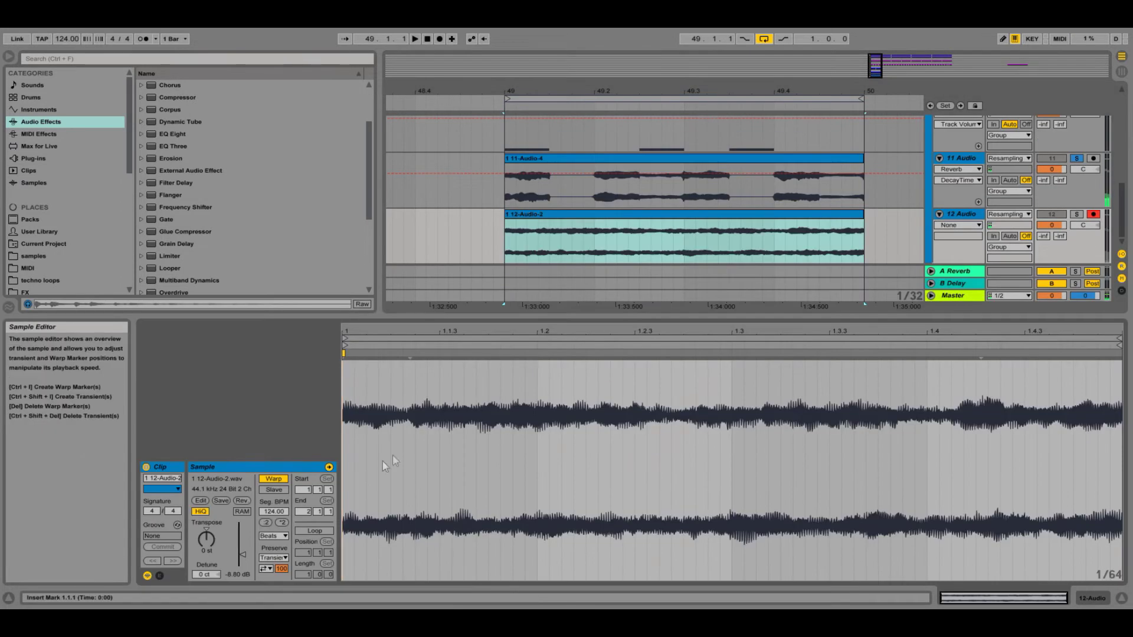
left_click(241, 501)
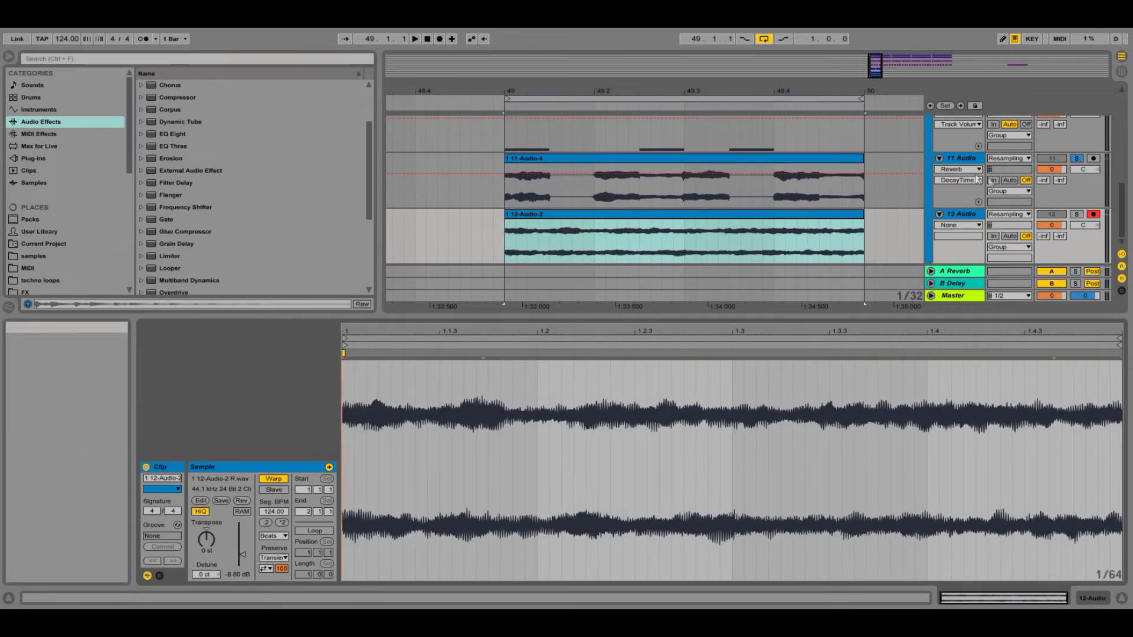
Step: Copy the Kick Reducer sidechain compressor from the Operator track onto track 12
double_click(968, 159)
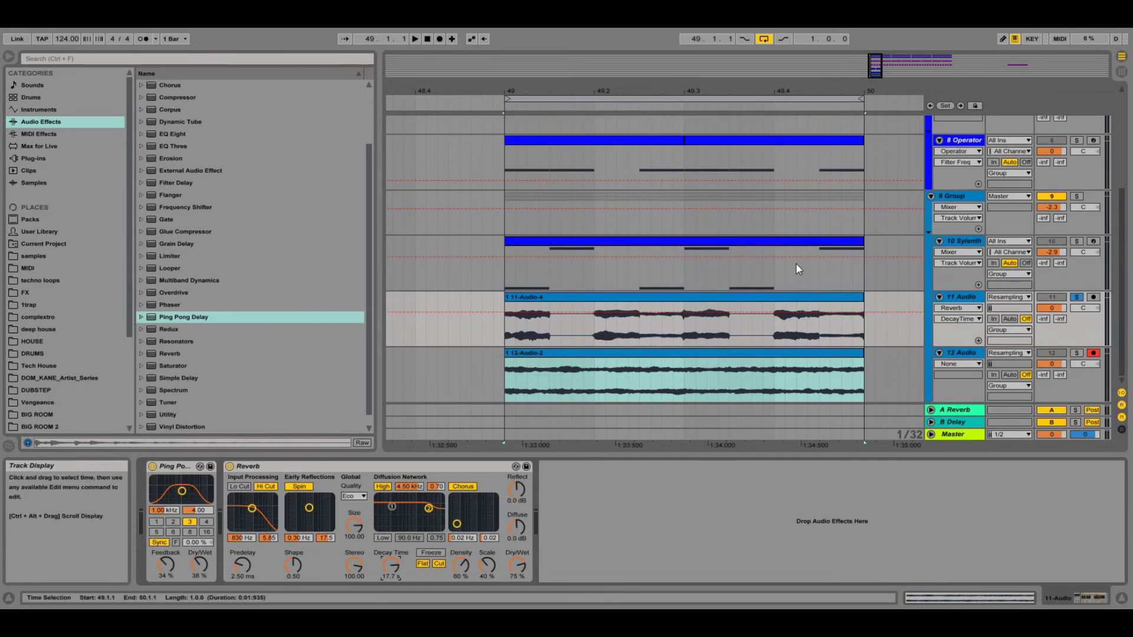
scroll(795, 264, "up", 2)
left_click(951, 221)
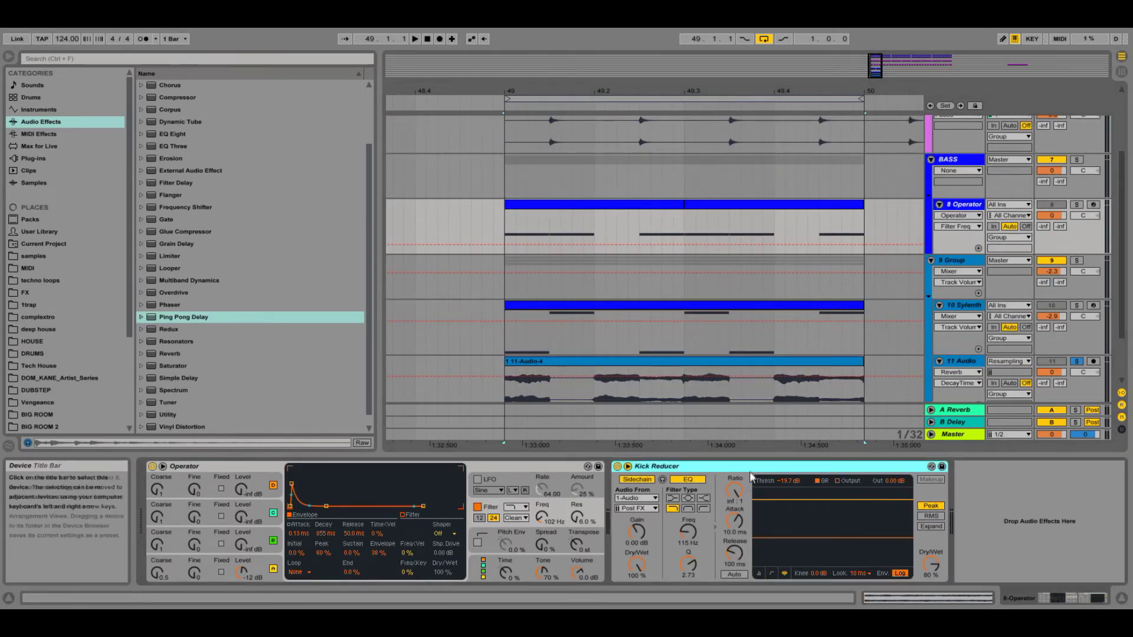
scroll(894, 323, "down", 2)
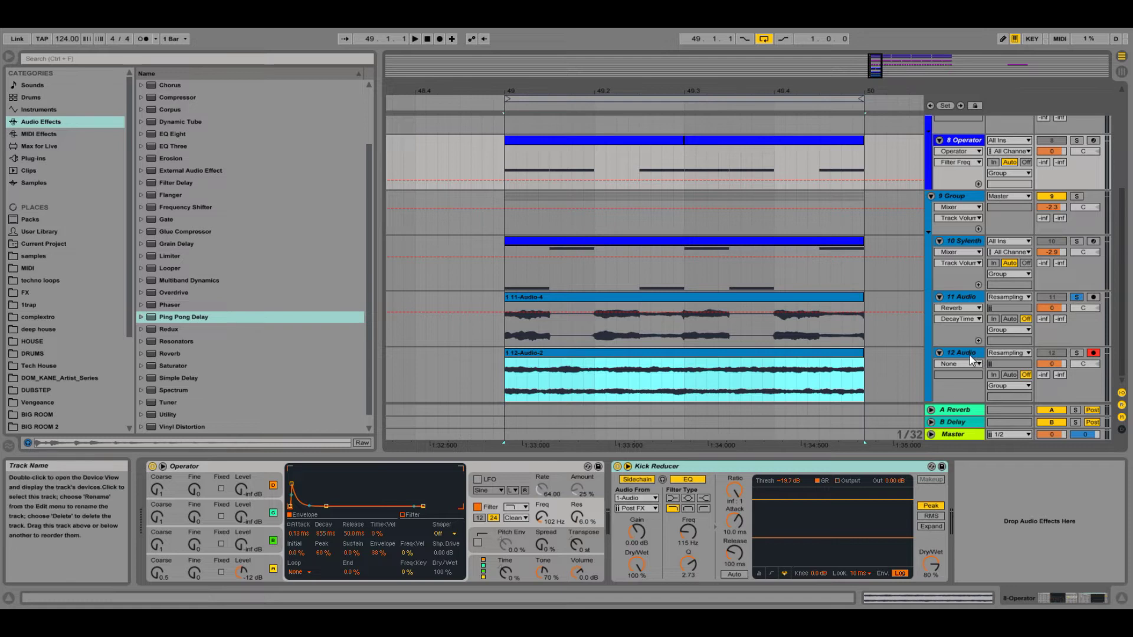
left_click(968, 354)
key("ctrl+v")
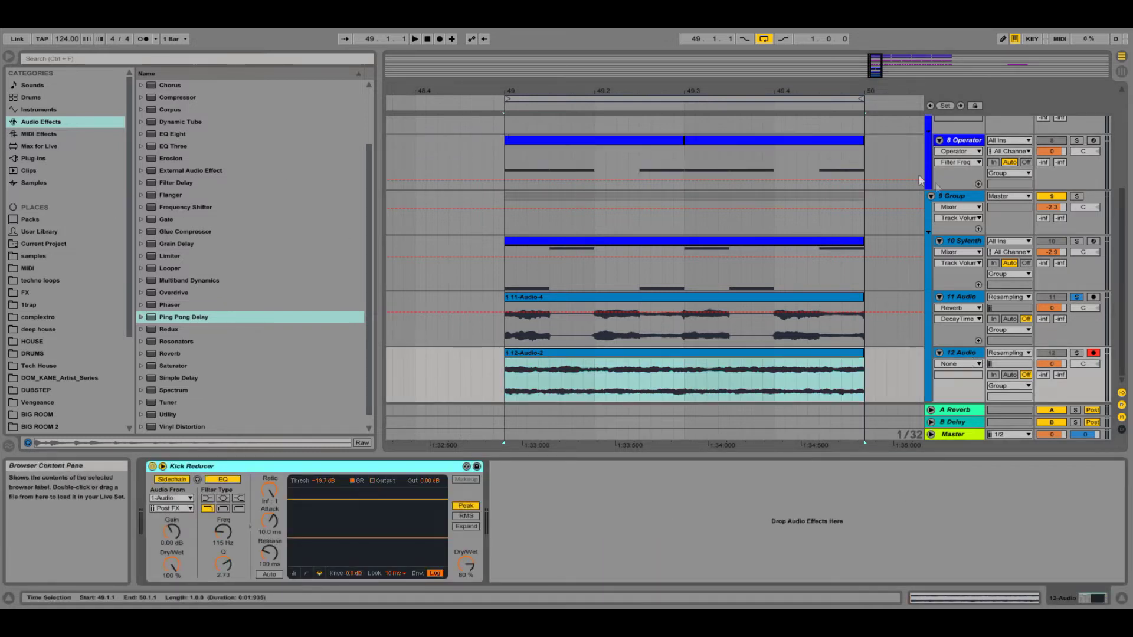
Step: Copy the EQ Eight with the 142 Hz low cut from the Sylenth1 track onto track 12, after the Kick Reducer
left_click(959, 240)
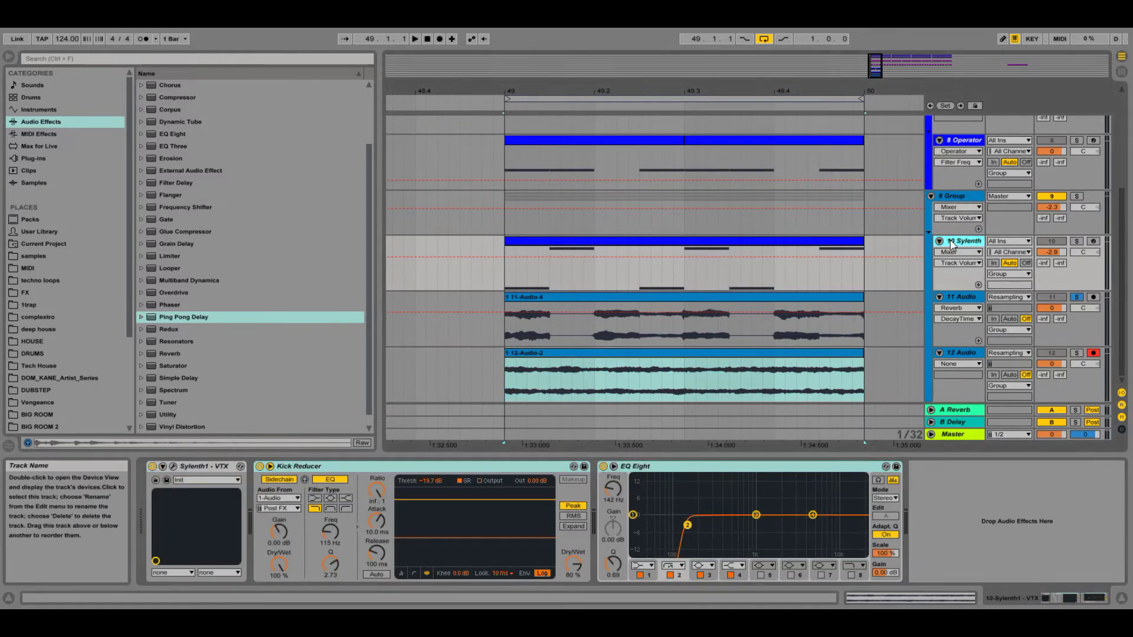
left_click(677, 469)
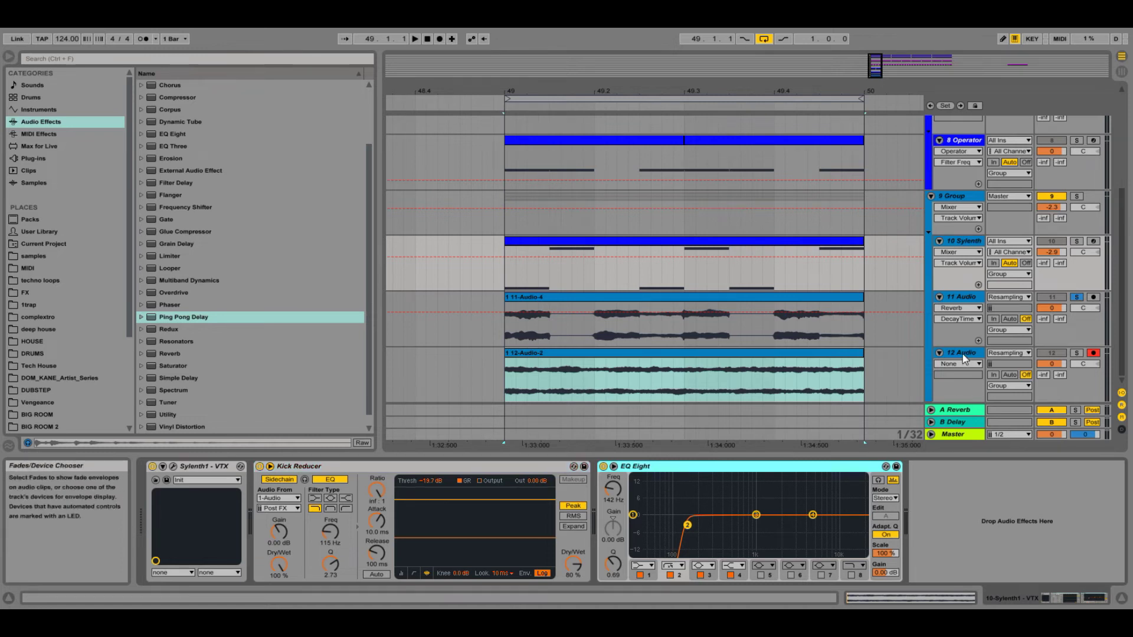
left_click(968, 394)
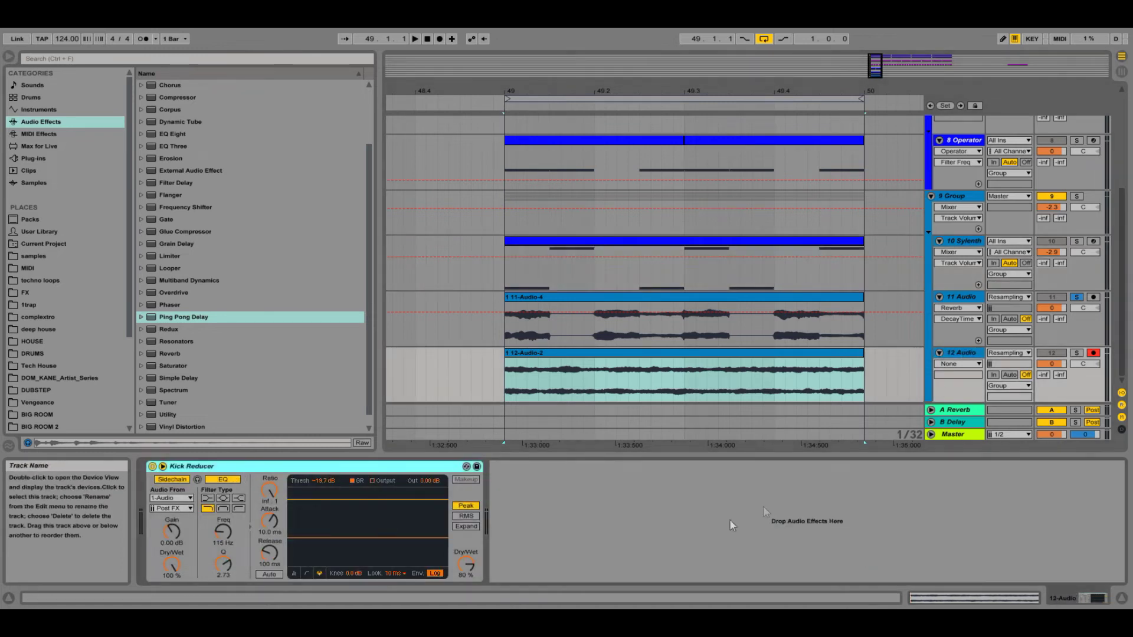
Step: Unsolo and mute track 11, mute the Sylenth1 track and play the loop
left_click(1077, 297)
left_click(1052, 297)
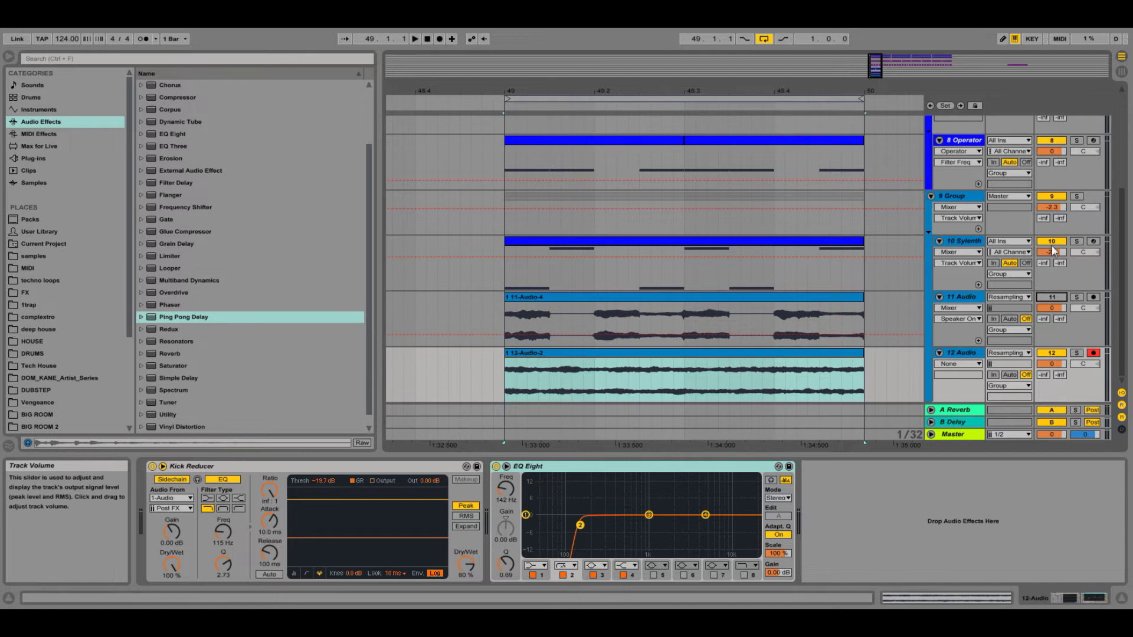
left_click(1052, 241)
key("space")
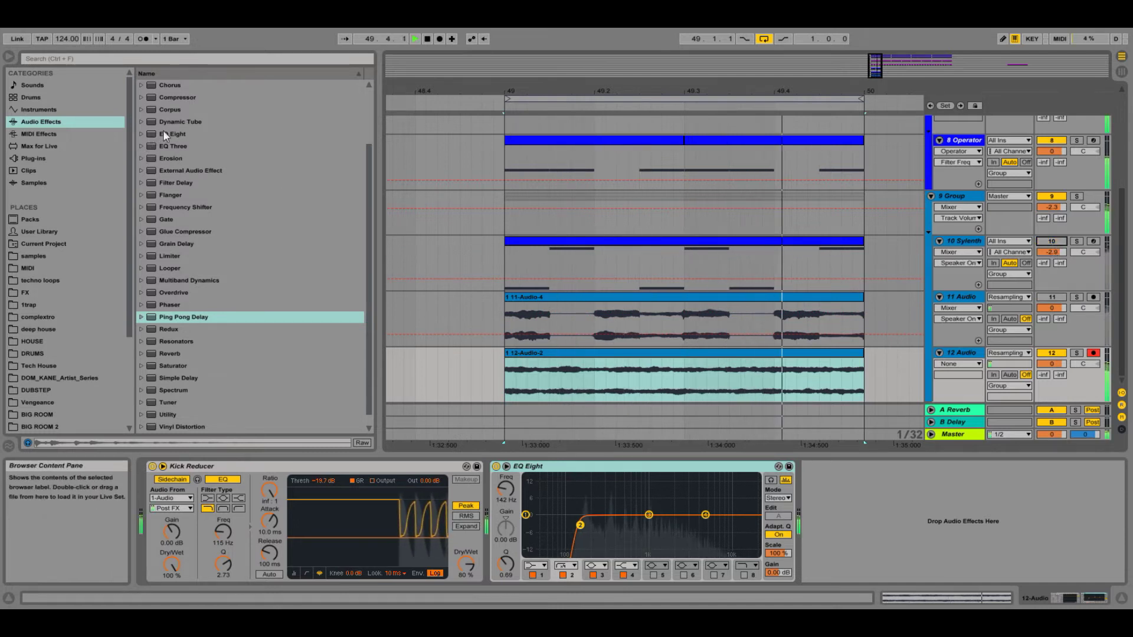
Step: Add an Auto Filter after the EQ Eight on track 12 with a low-pass cutoff of 447 Hz
scroll(177, 112, "up", 3)
left_click_drag(183, 111, 897, 525)
left_click_drag(984, 502, 984, 545)
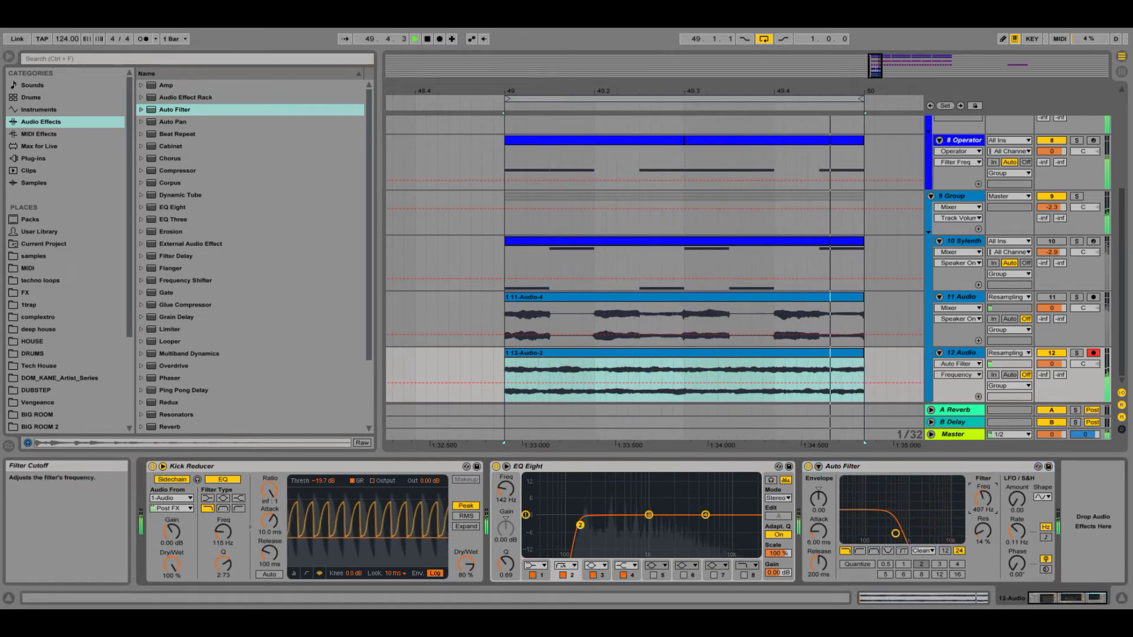
left_click_drag(984, 500, 984, 507)
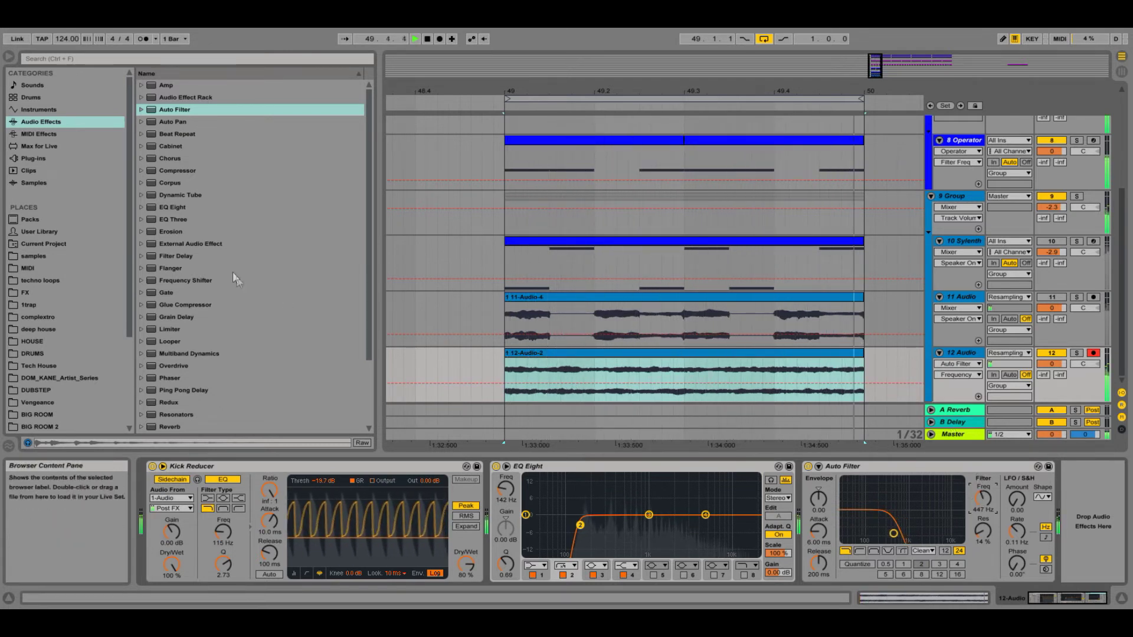
Step: Add a Reverb at the start of track 12's chain with a Decay Time of 3.02 s and 63% Dry/Wet
scroll(236, 256, "down", 3)
left_click_drag(176, 344, 160, 519)
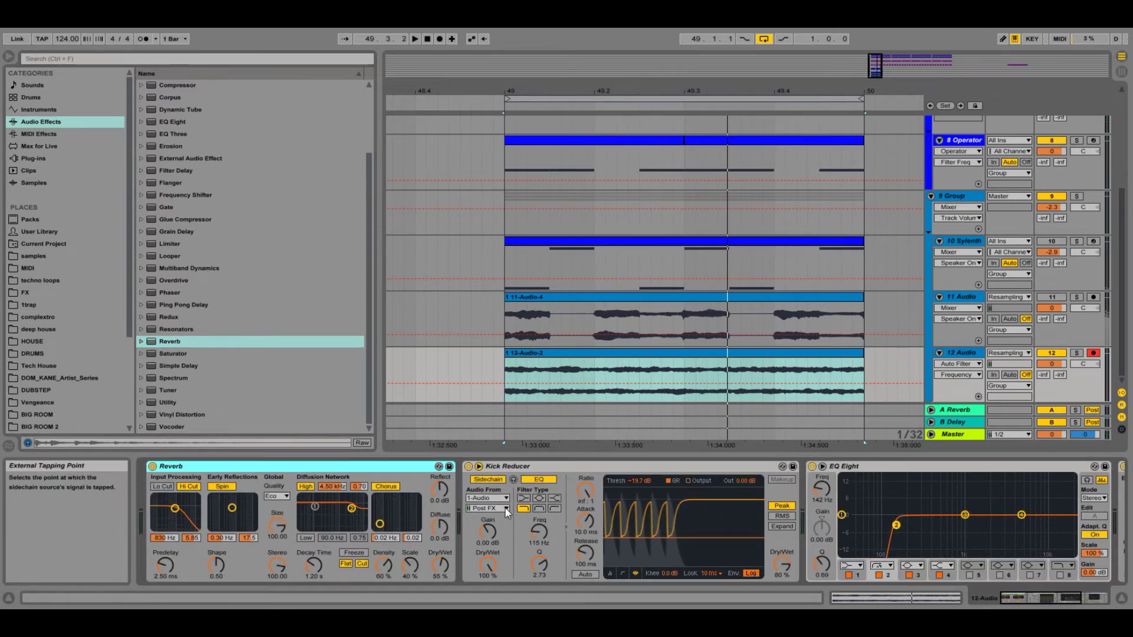
left_click_drag(314, 564, 314, 540)
left_click_drag(440, 565, 440, 557)
left_click_drag(315, 564, 315, 573)
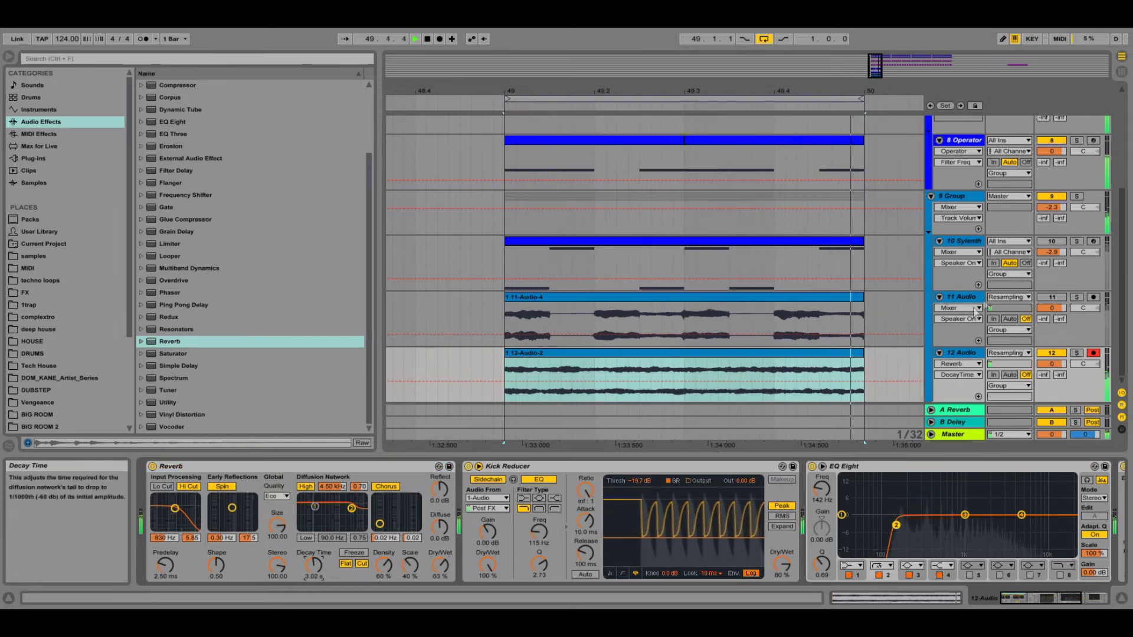
Step: Set the Auto Filter cutoff on track 12 to 472 Hz and the Operator's filter frequency to 125 Hz
left_click_drag(1041, 597, 1075, 598)
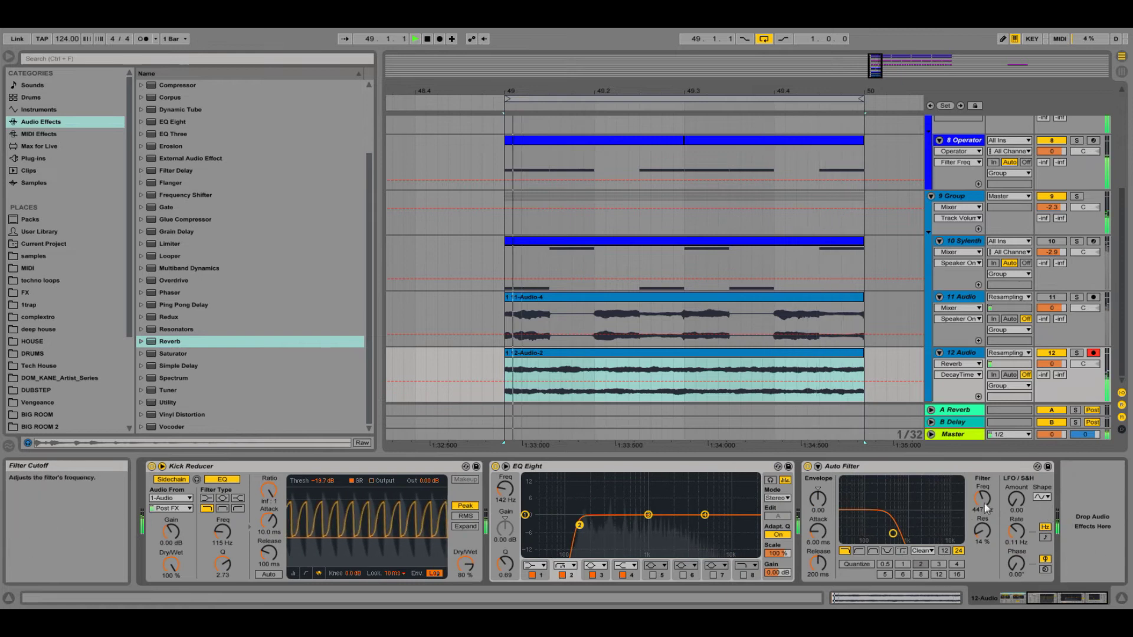
left_click_drag(985, 507, 984, 501)
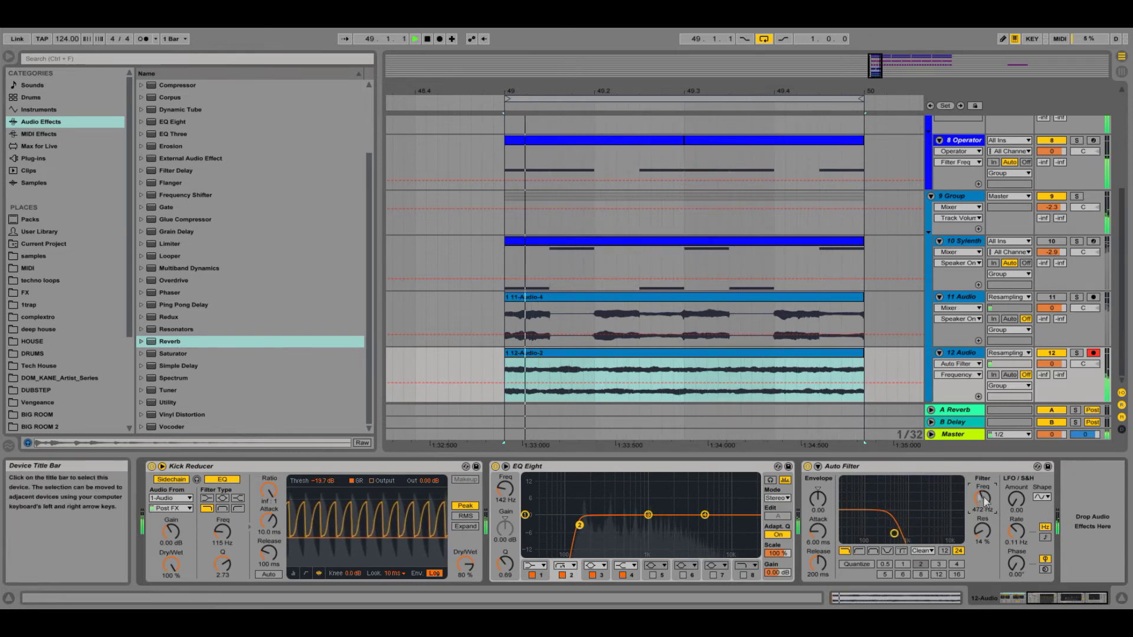
scroll(796, 174, "up", 2)
left_click(891, 245)
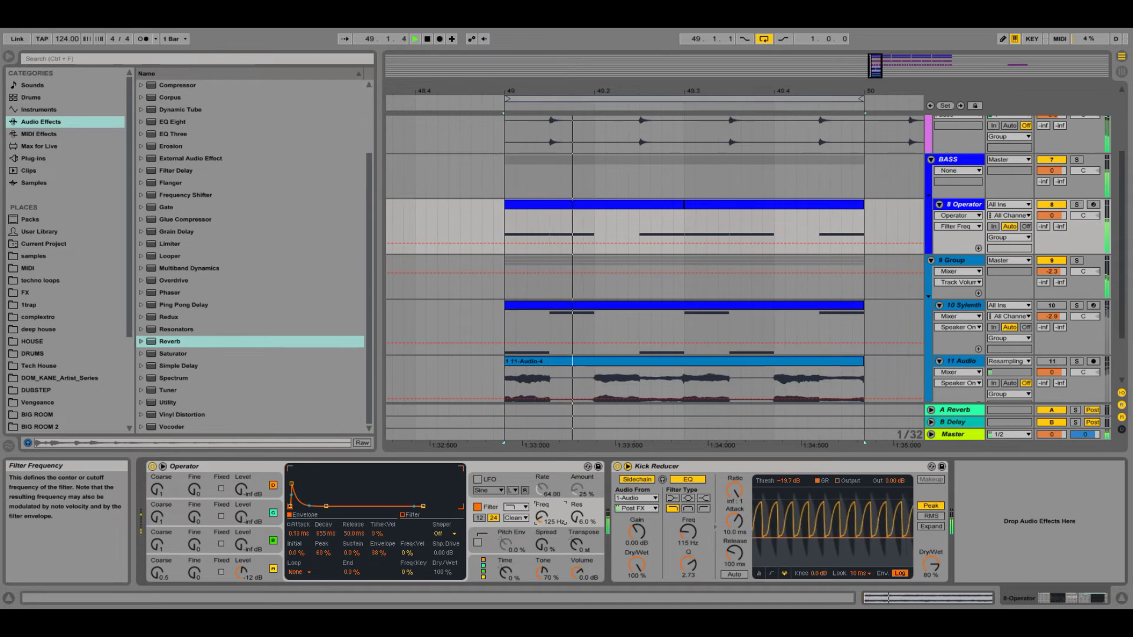
scroll(981, 331, "down", 2)
Step: Move the Kick Reducer on track 12 to the end of the device chain and play back the loop
left_click(981, 352)
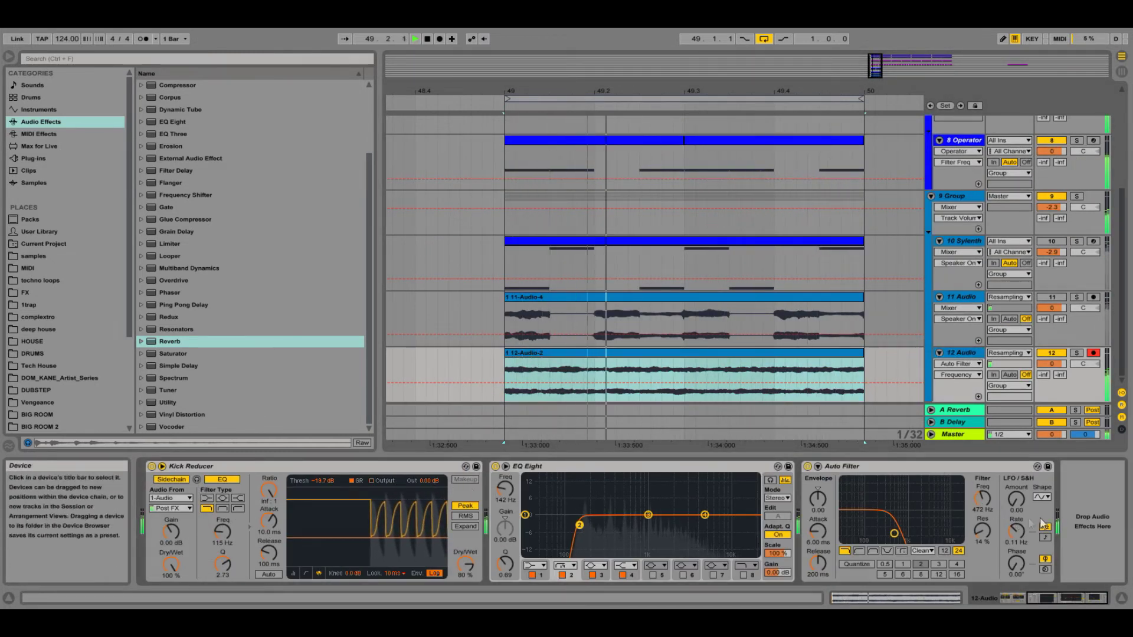
left_click_drag(406, 469, 1056, 501)
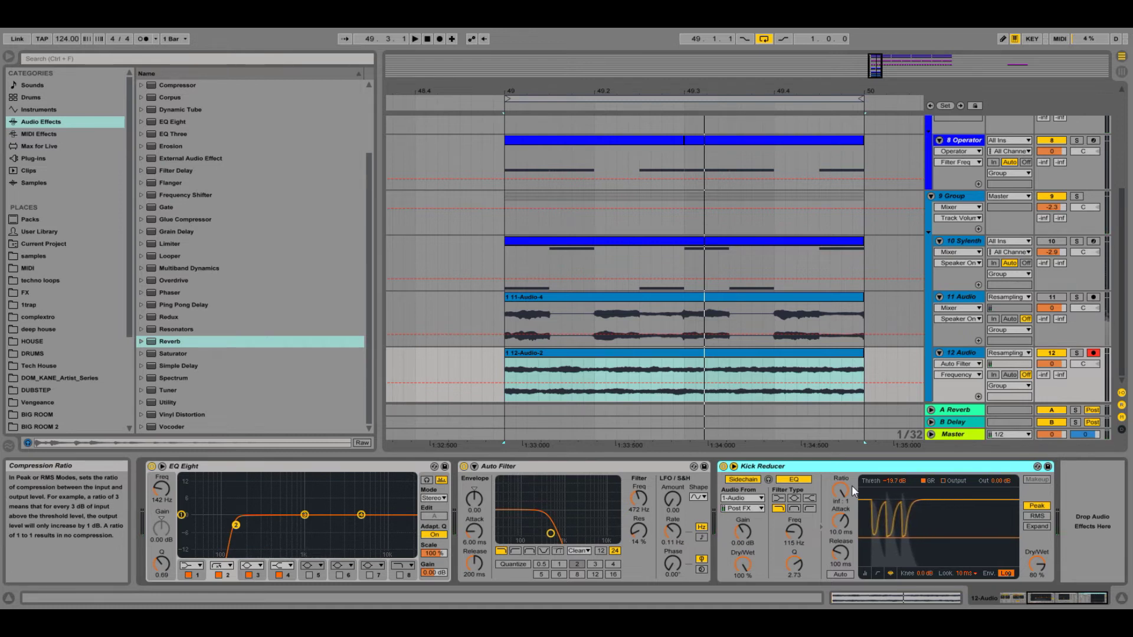
key("space")
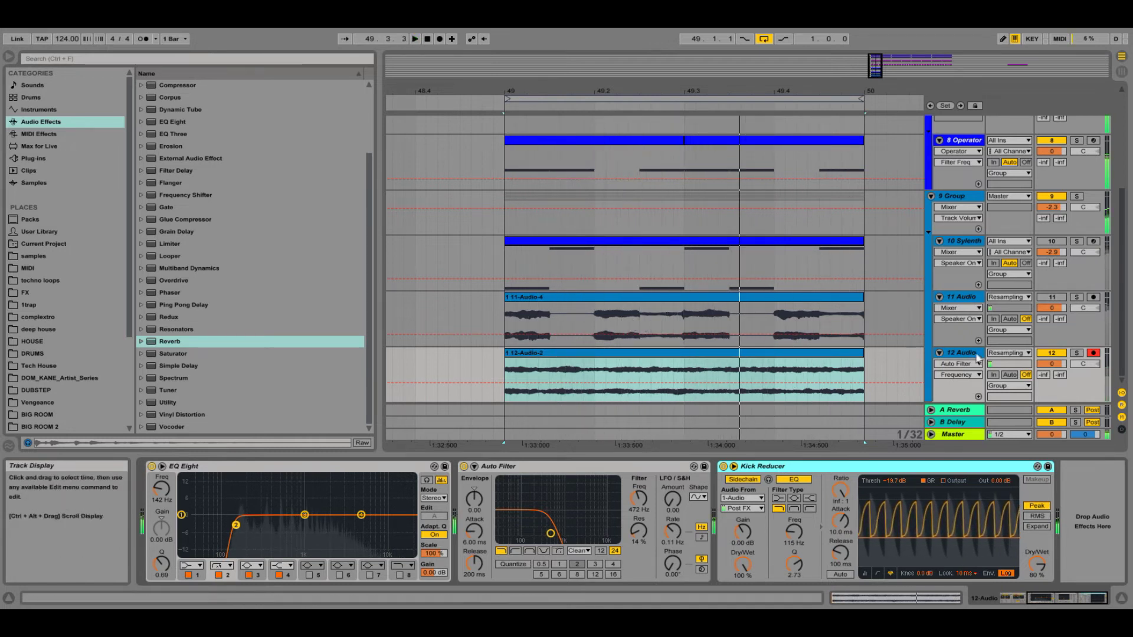
key("space")
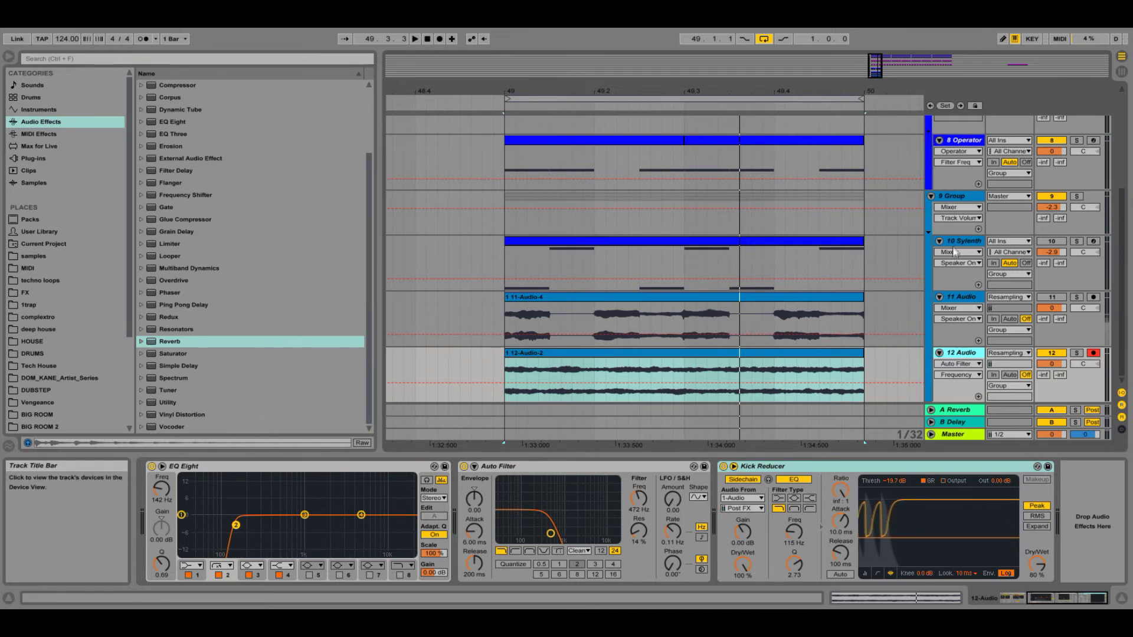
Step: Solo the Sylenth1 track and open its synth window
left_click(1060, 266)
left_click(1077, 241)
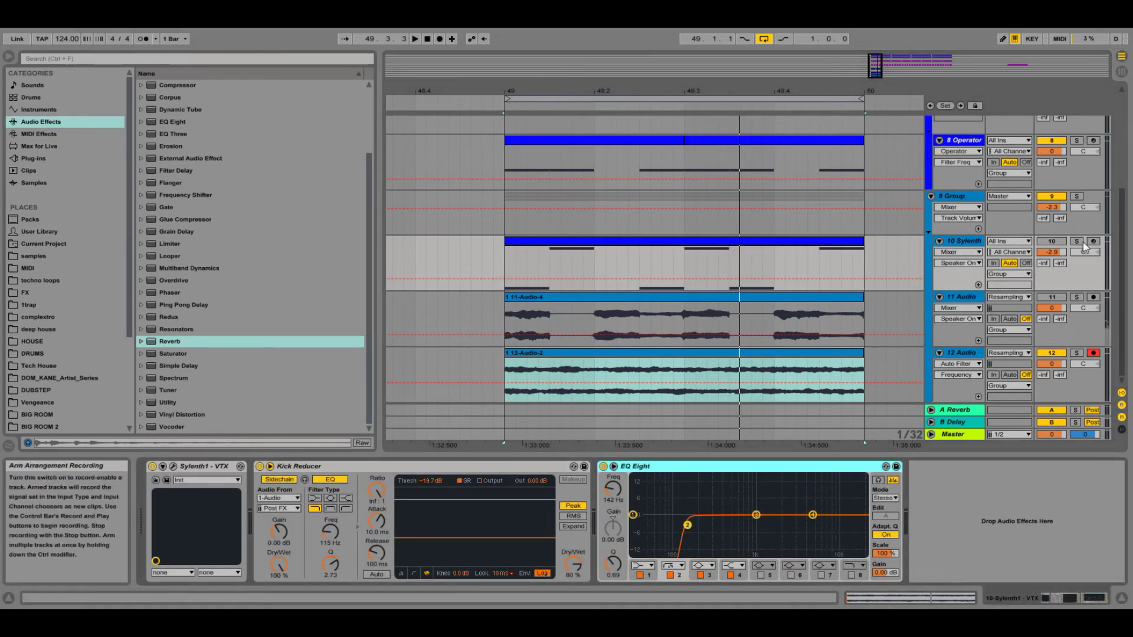
key("space")
left_click(173, 467)
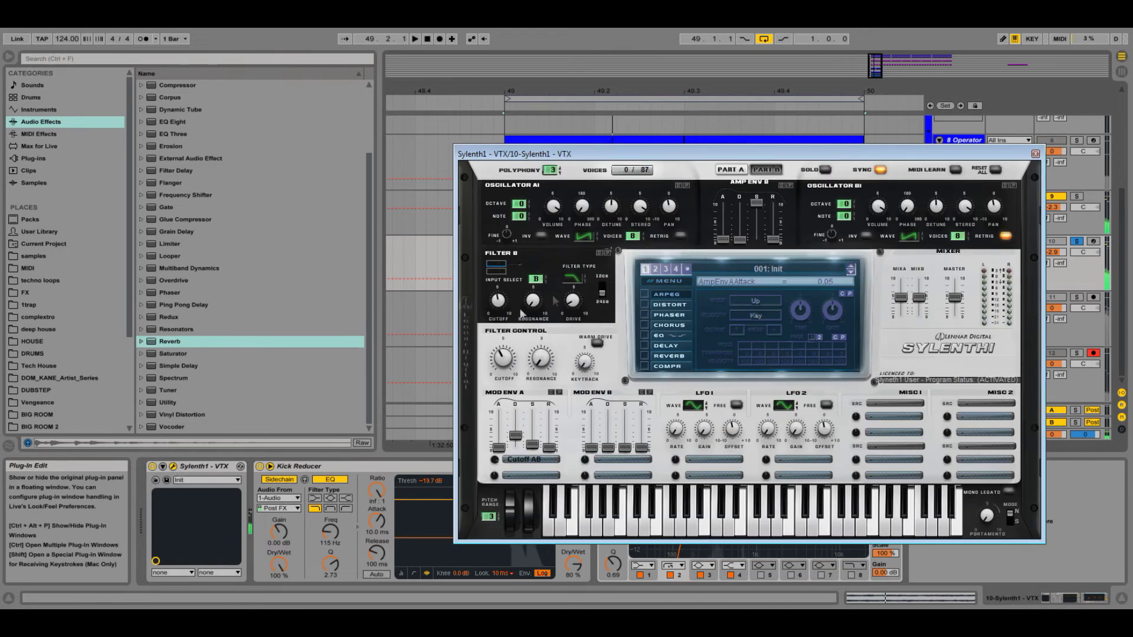
Step: Audition Sylenth1 presets including GAT Trancentral and GAT Hoverade, and load 046: LD DanceLead
left_click(702, 269)
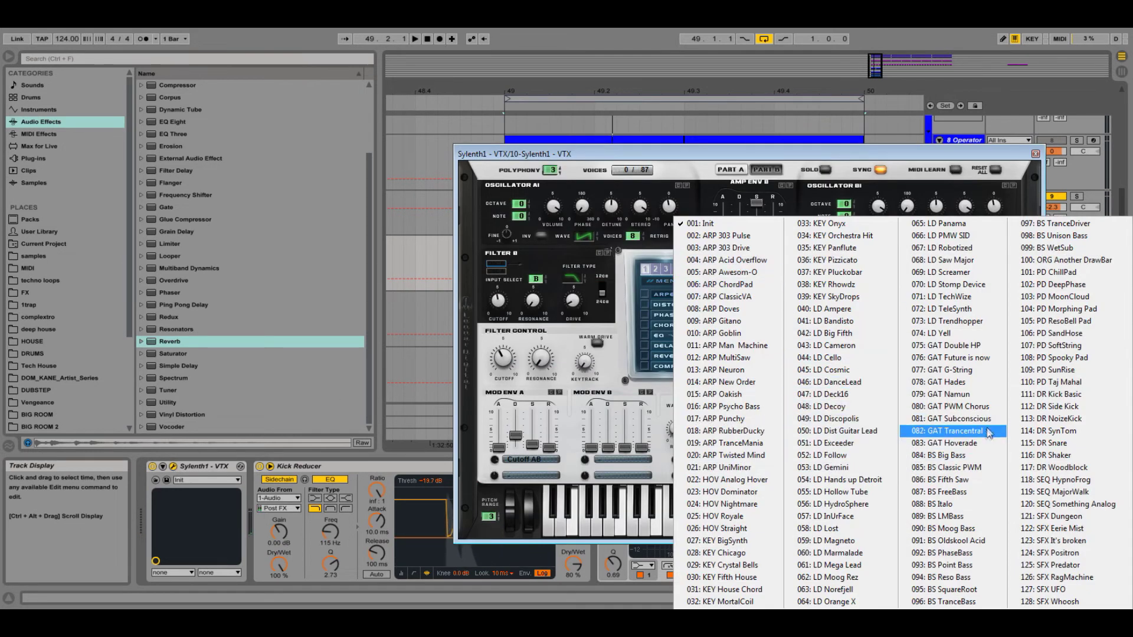
left_click(945, 431)
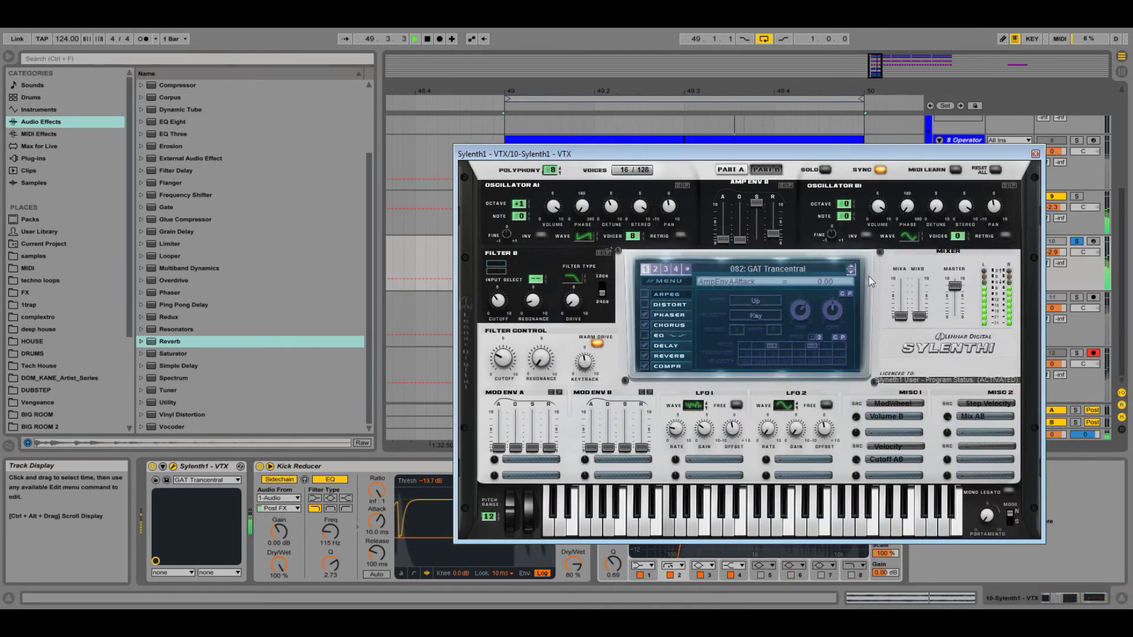
left_click(852, 272)
left_click(794, 277)
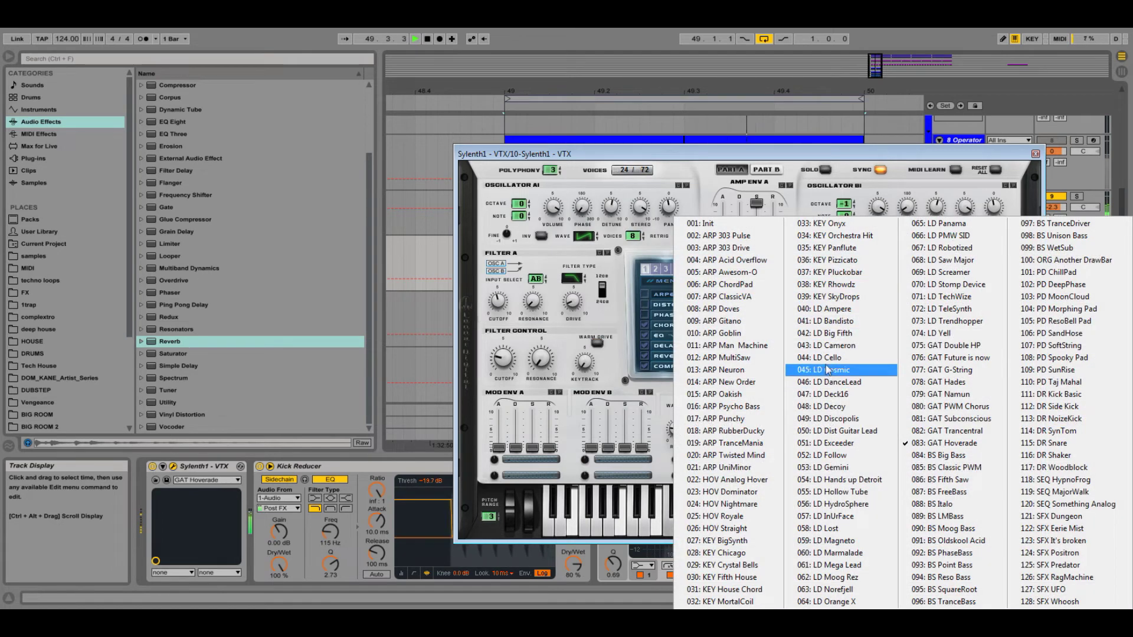
left_click(826, 360)
left_click(852, 273)
left_click(852, 274)
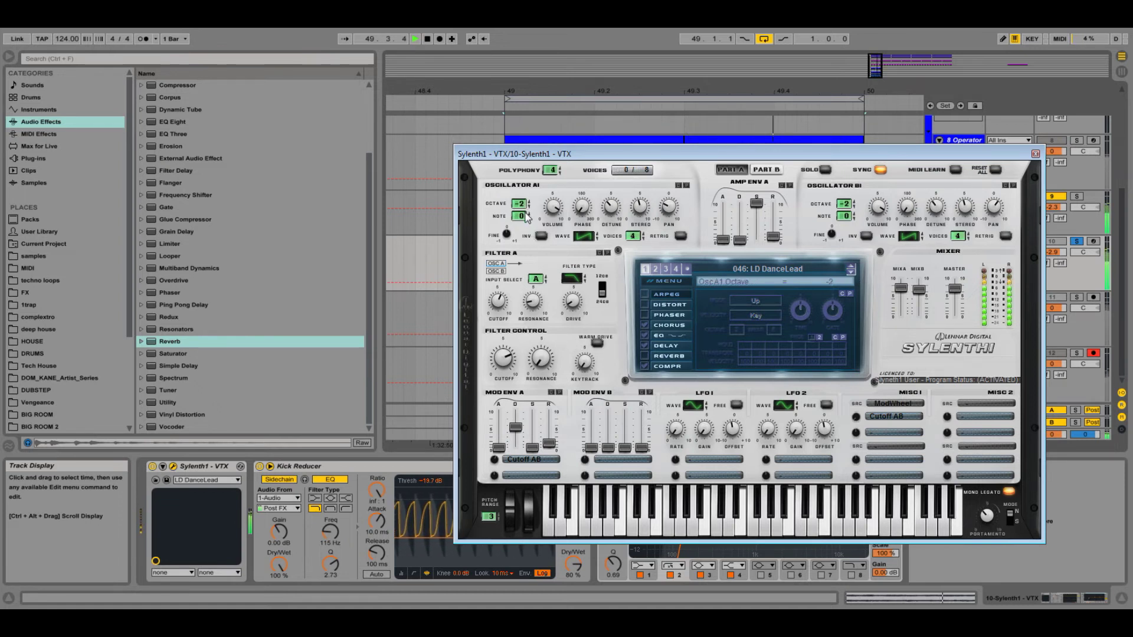
Step: Set Sylenth1's oscillator A1 octave to -2 and oscillator B1 octave to -1, and close the synth window
left_click(769, 170)
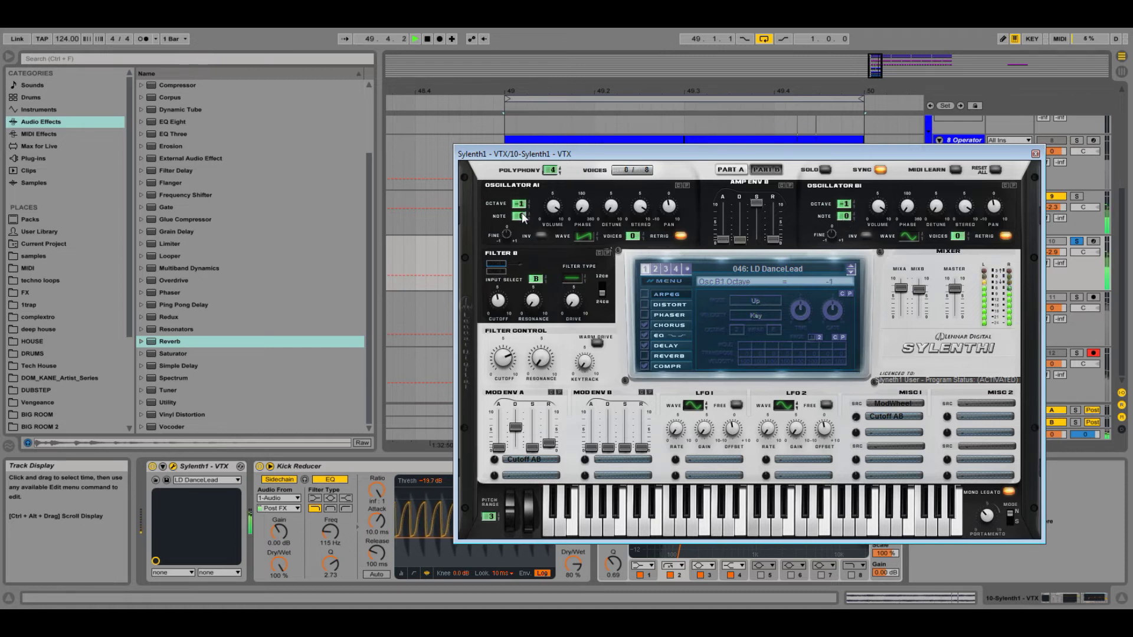
left_click(1035, 154)
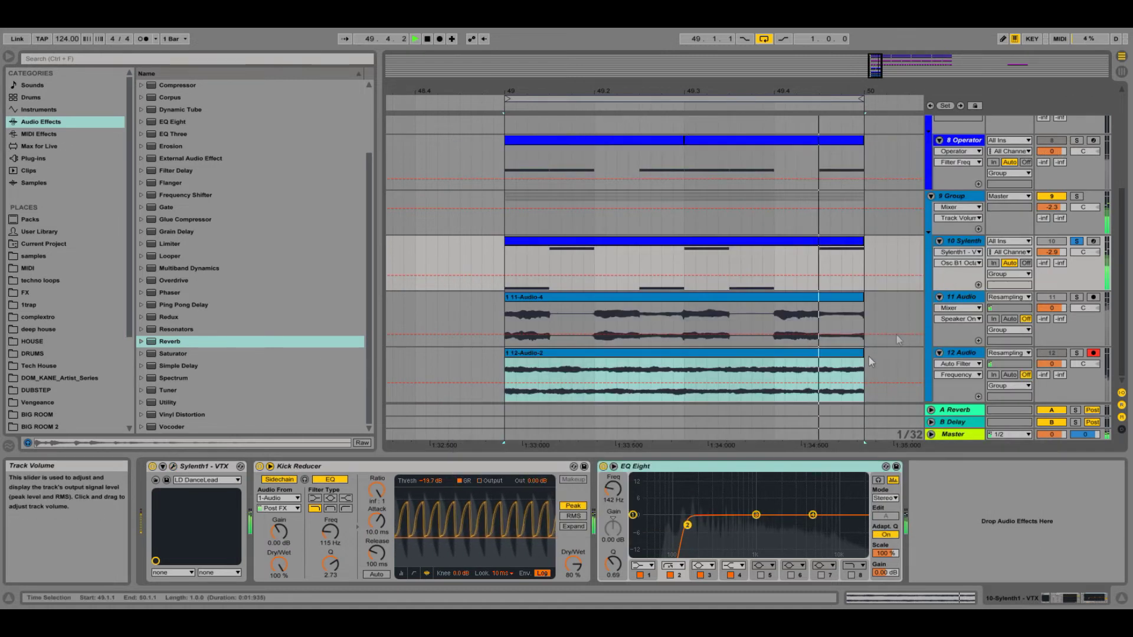
key("space")
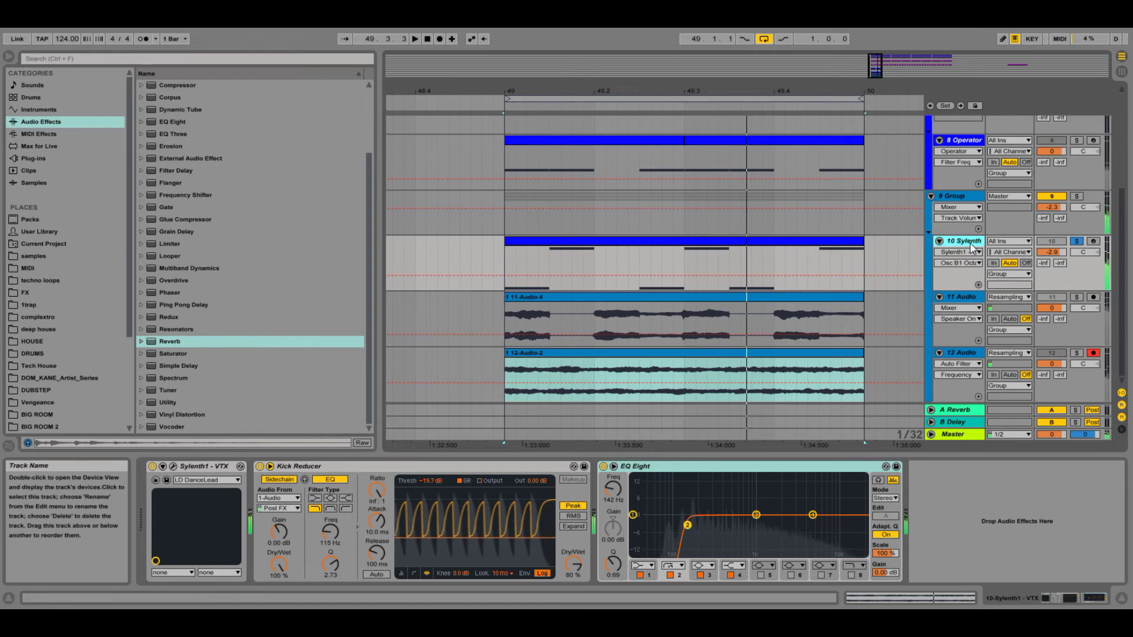
Step: Insert a new audio track below the Sylenth1 track and arm it for recording
key("ctrl+t")
key("space")
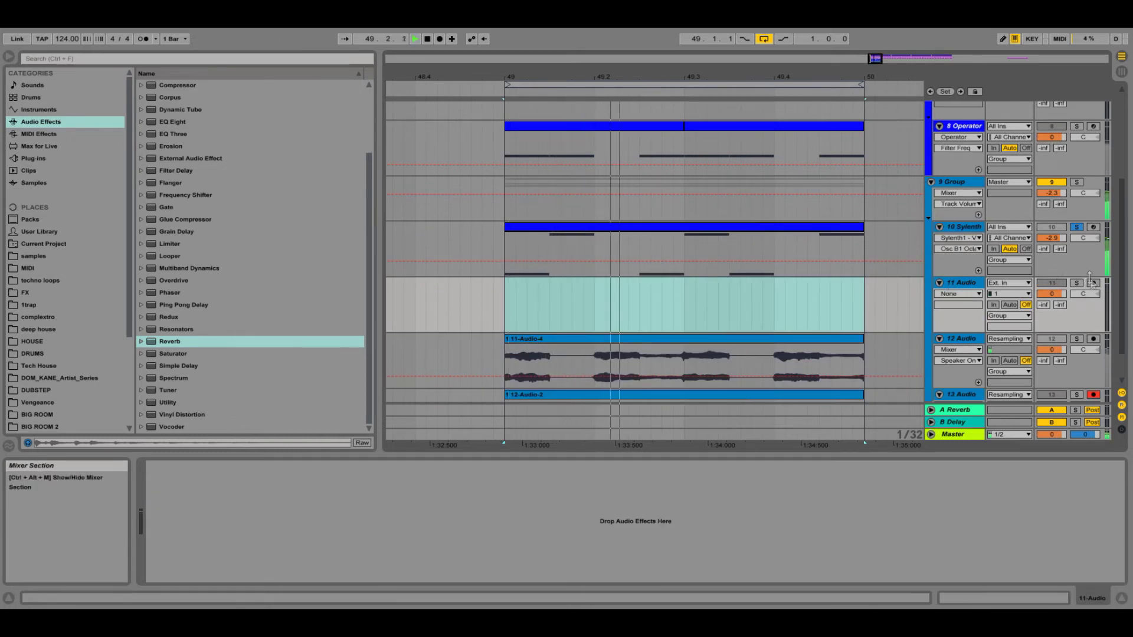
left_click(978, 247)
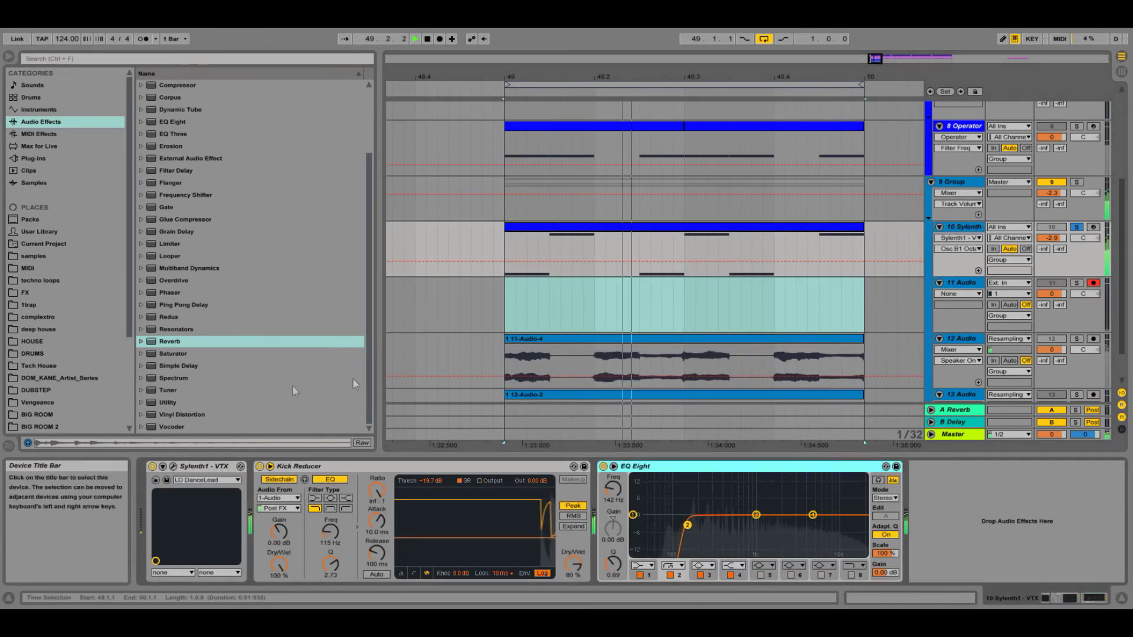
Step: Reopen the Sylenth1 window, switch to Part A, set the ModEnv1 destination amount to 4.66, and close the window
left_click(173, 467)
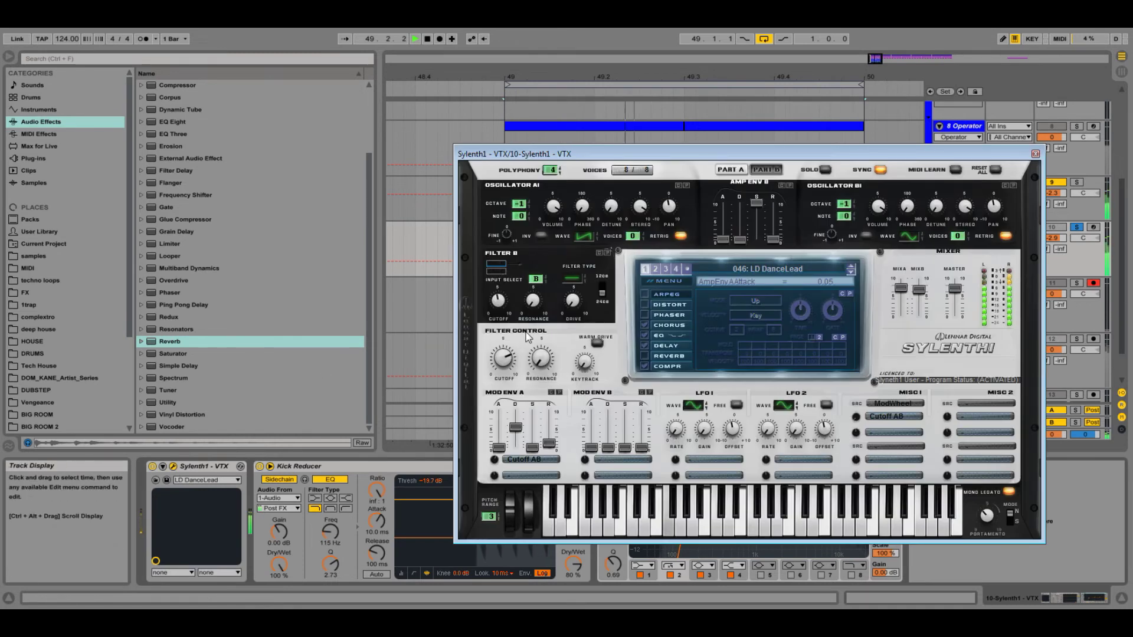
left_click(771, 170)
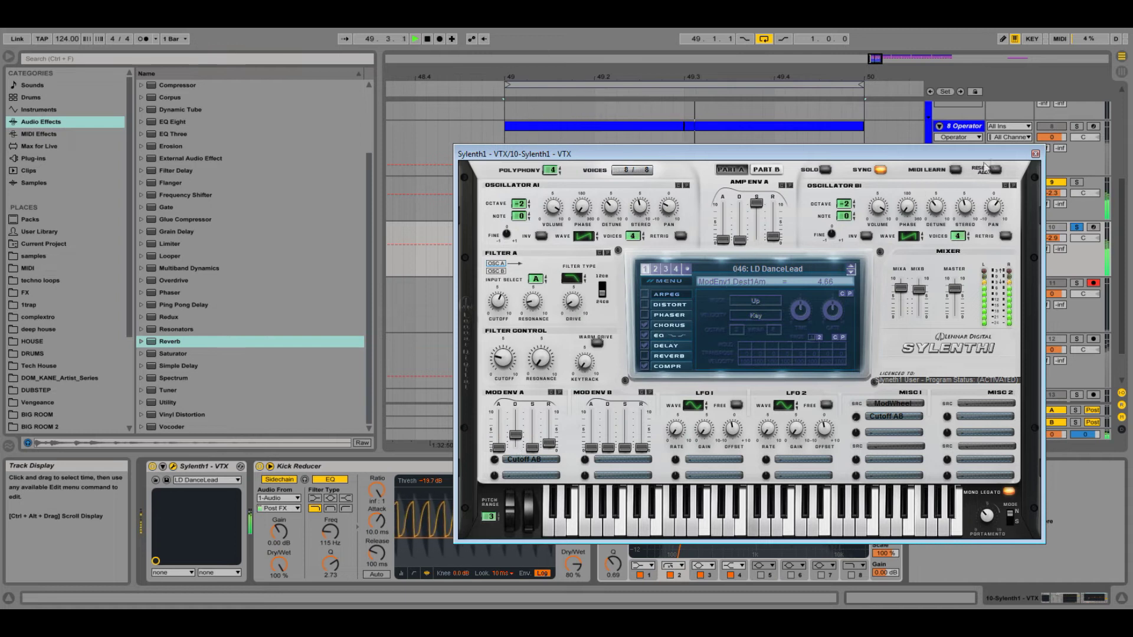
left_click(1035, 154)
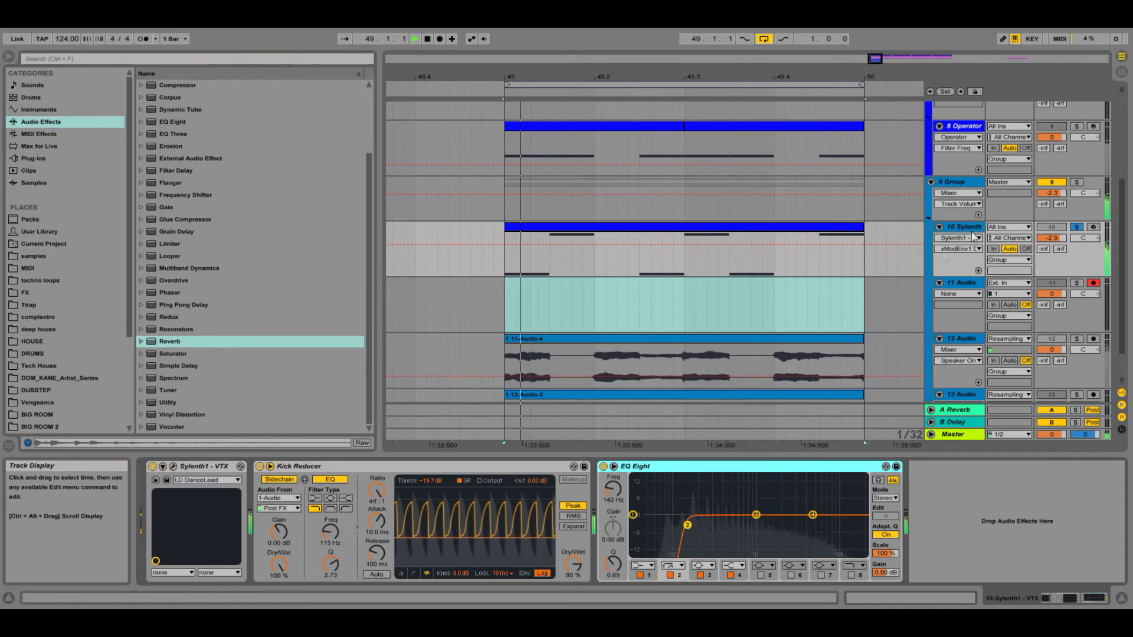
Step: Set the 11 Audio track's input to Resampling and record the soloed Sylenth1 loop over bar 49
left_click(440, 39)
key("space")
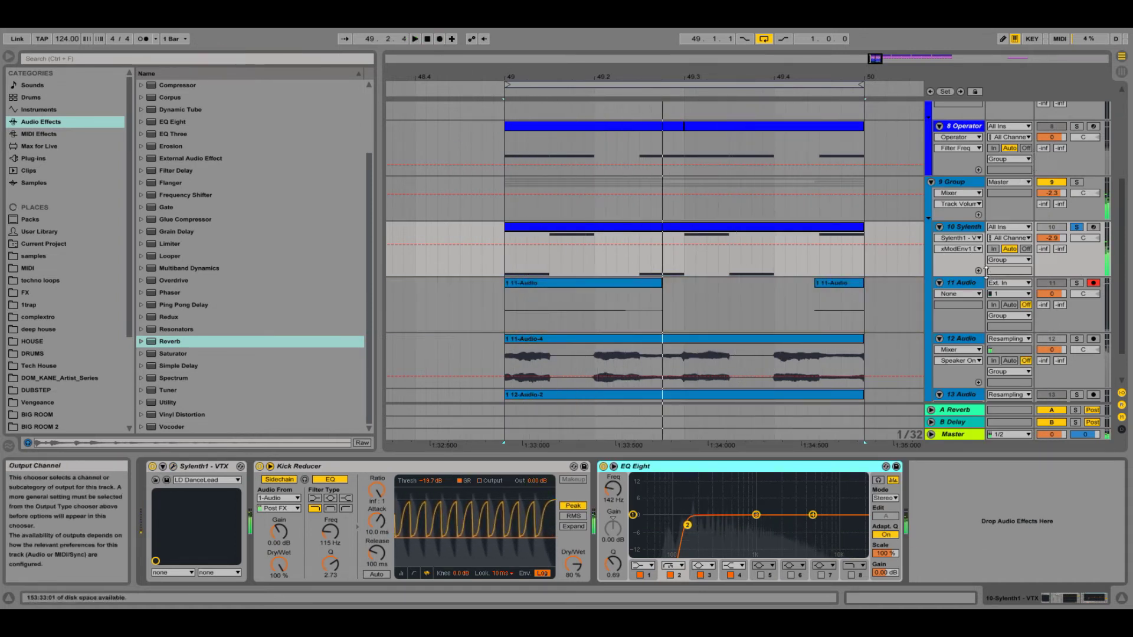
left_click(1001, 284)
left_click(1006, 334)
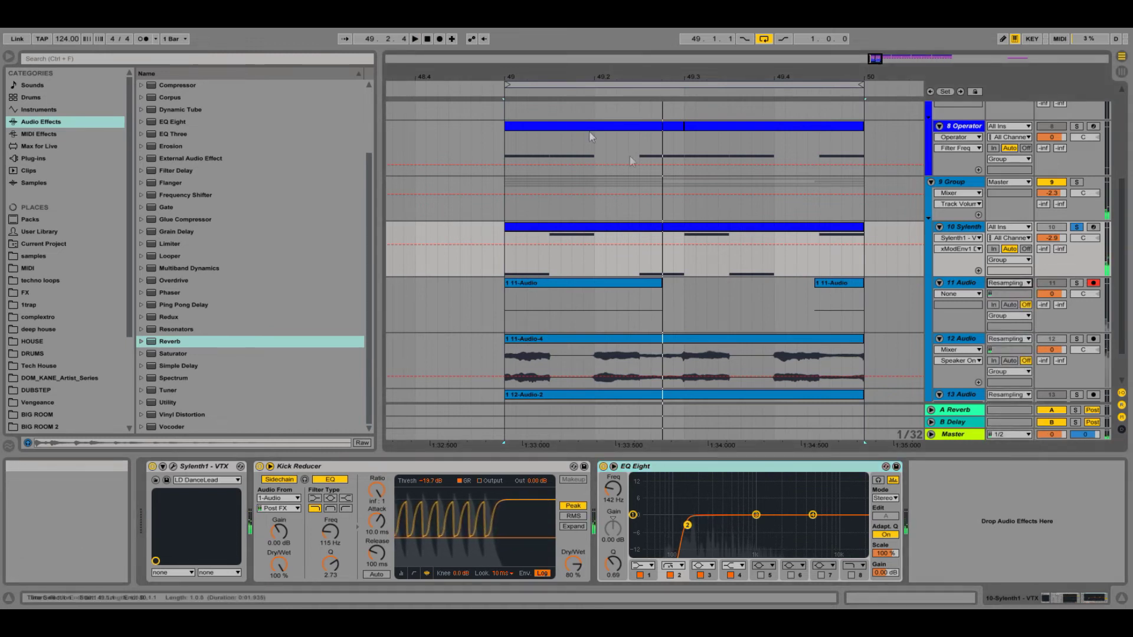
left_click(440, 39)
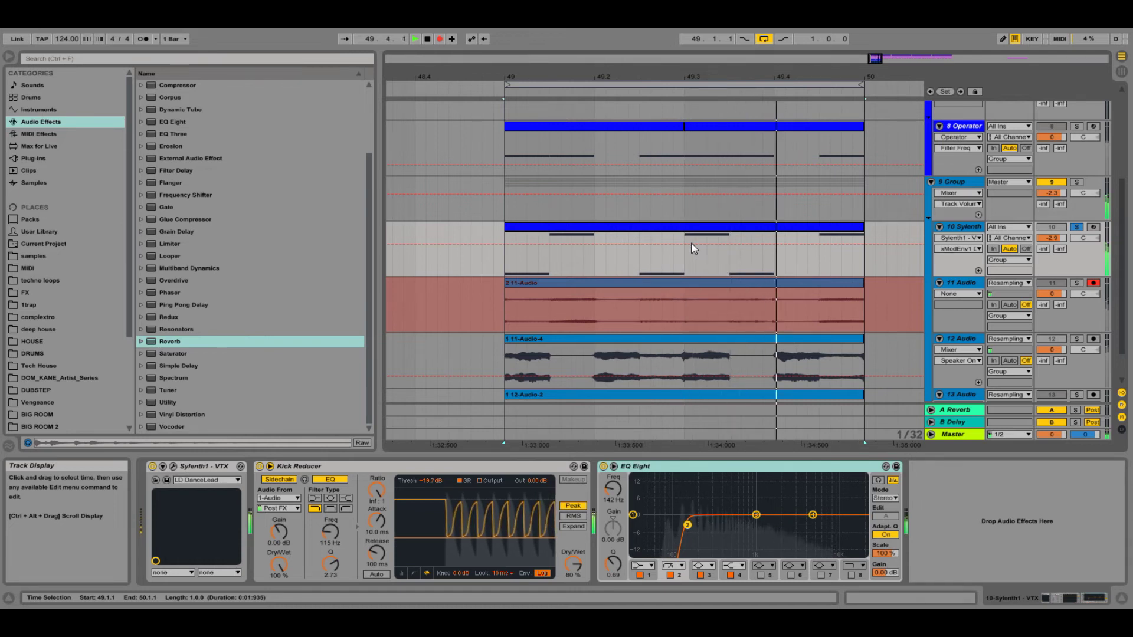
key("space")
left_click_drag(609, 286, 506, 285)
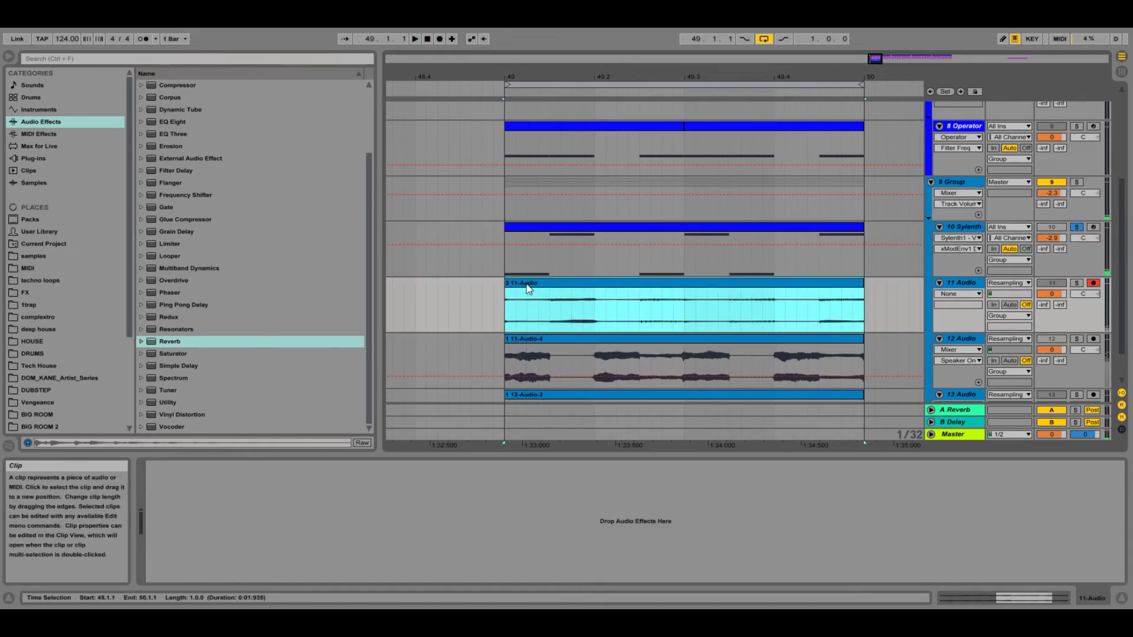
Step: Set the resampled 11 Audio clip's gain to -1.59 dB and insert a new audio track below it
double_click(525, 283)
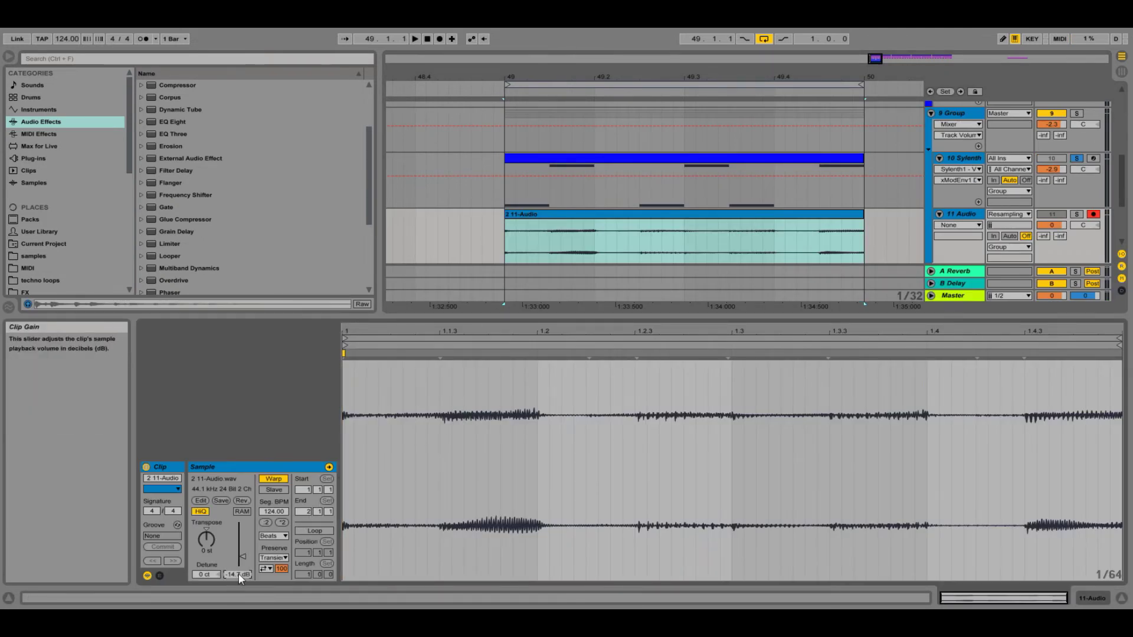
key("Delete")
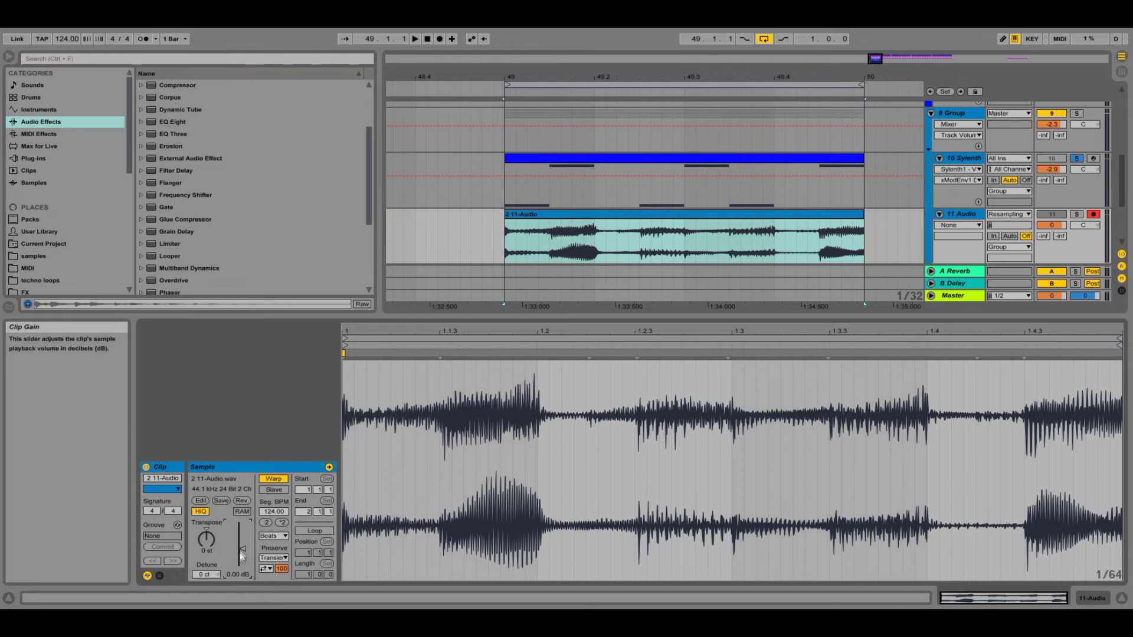
left_click_drag(243, 549, 242, 551)
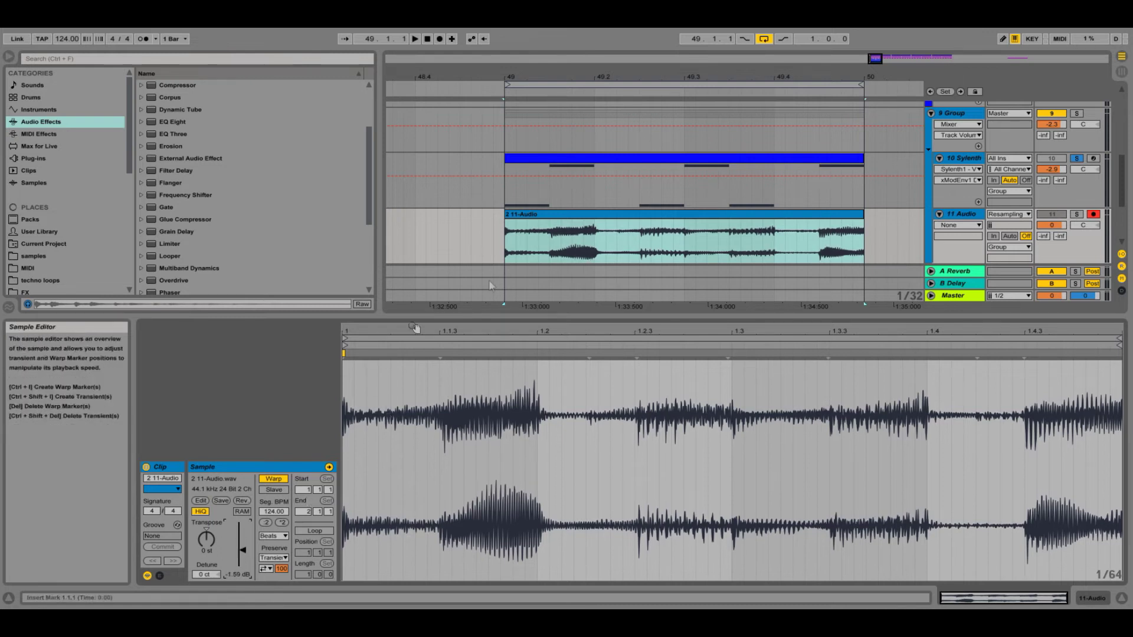
left_click(614, 218)
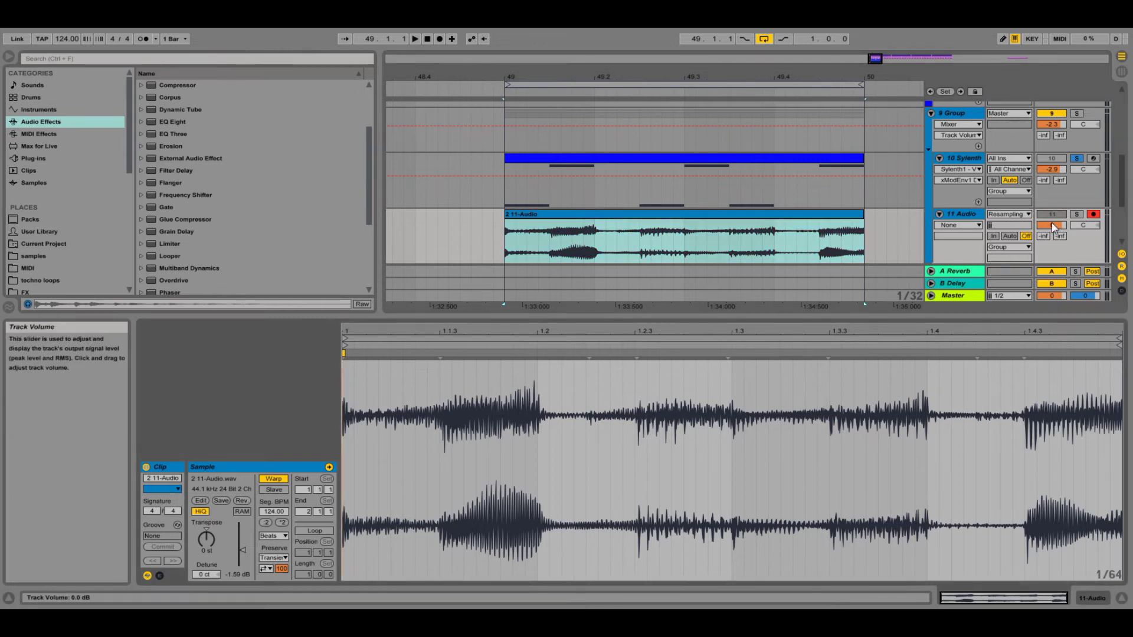
left_click(952, 216)
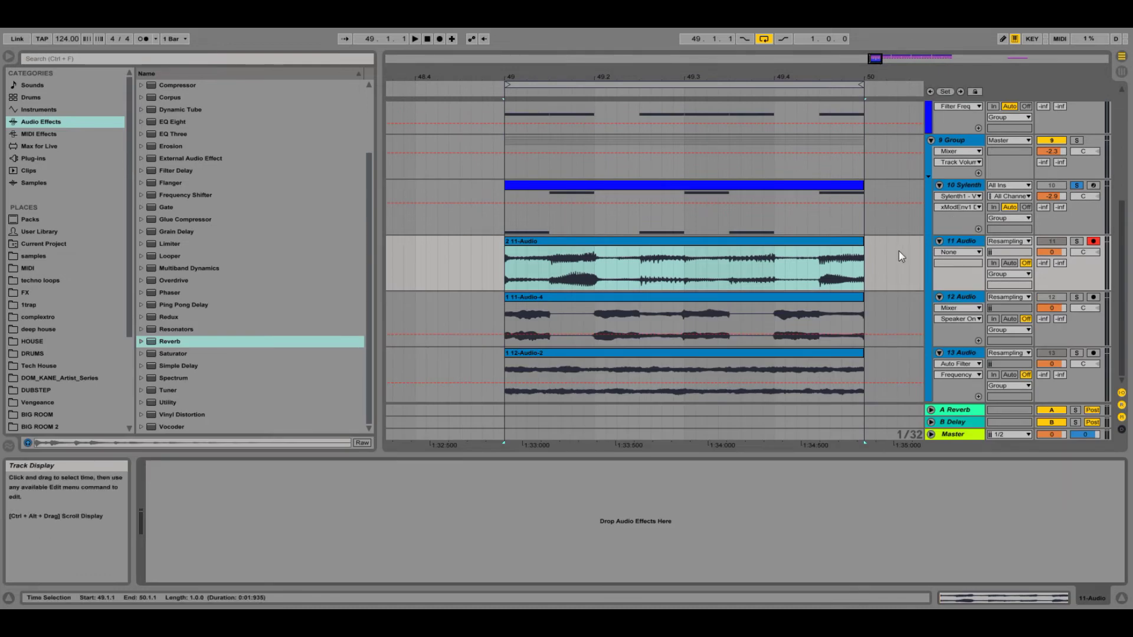
key("ctrl+t")
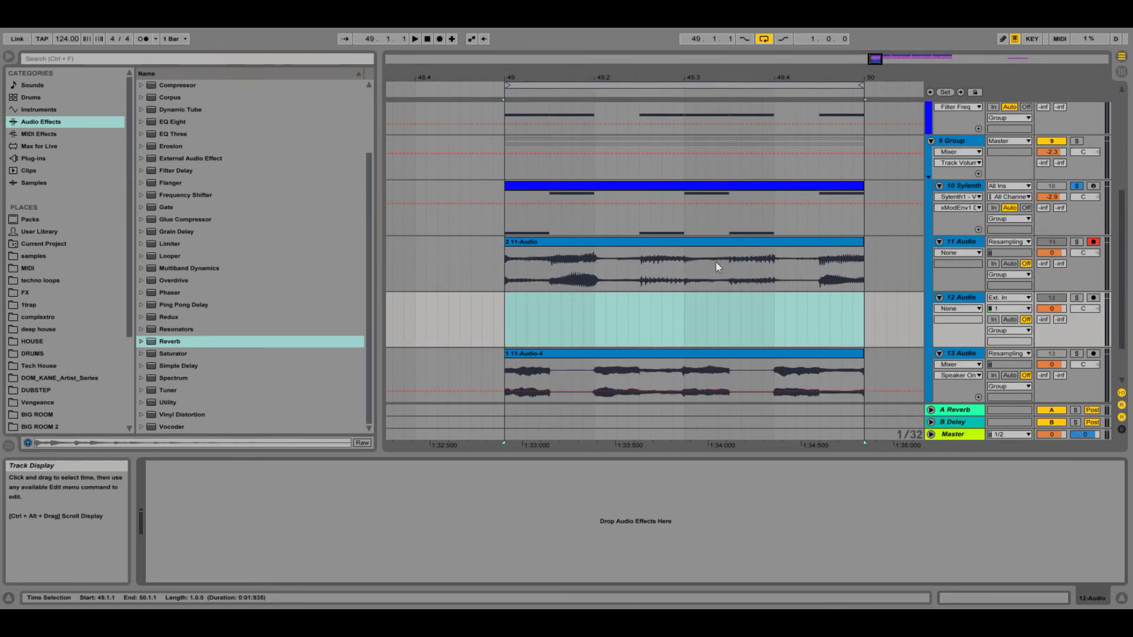
Step: Reverse the resampled clip on 11 Audio and play that track soloed
left_click(707, 243)
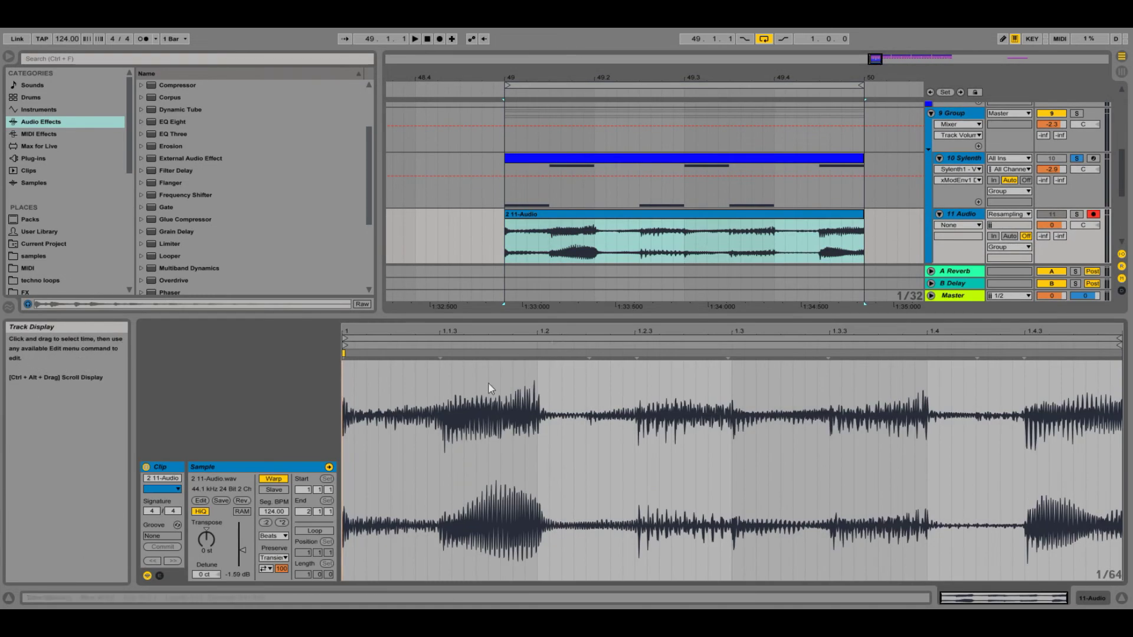
left_click(240, 502)
left_click(1077, 216)
key("space")
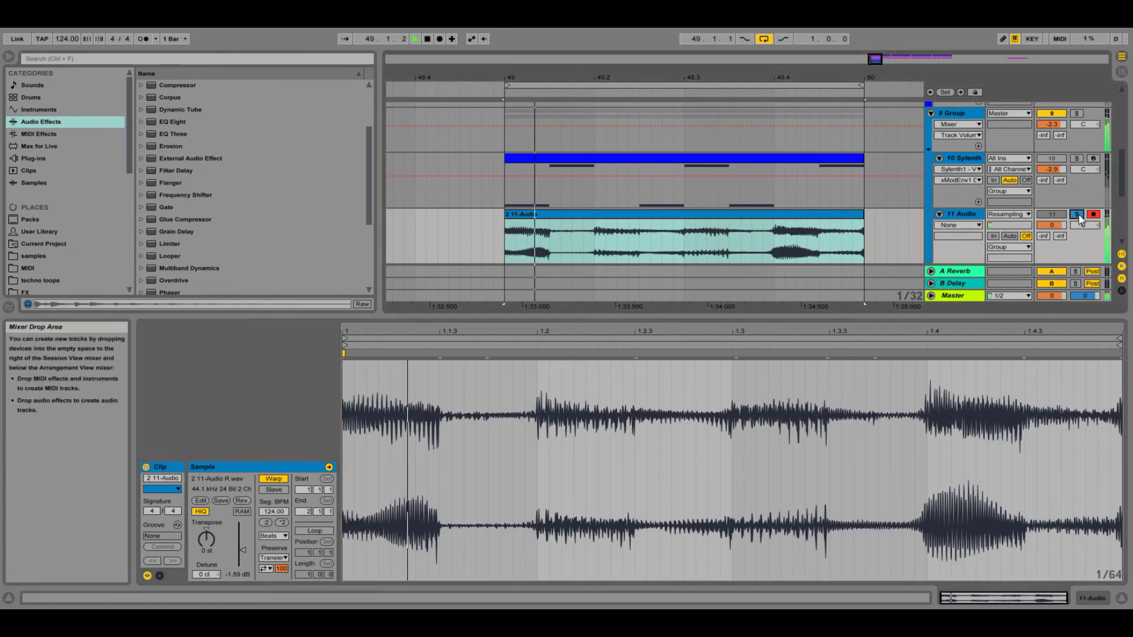
Step: Add EQ Eight to 11 Audio and make band 2 a low cut at 158 Hz with a Q of 0.27
double_click(963, 215)
scroll(174, 197, "up", 4)
left_click_drag(183, 170, 719, 251)
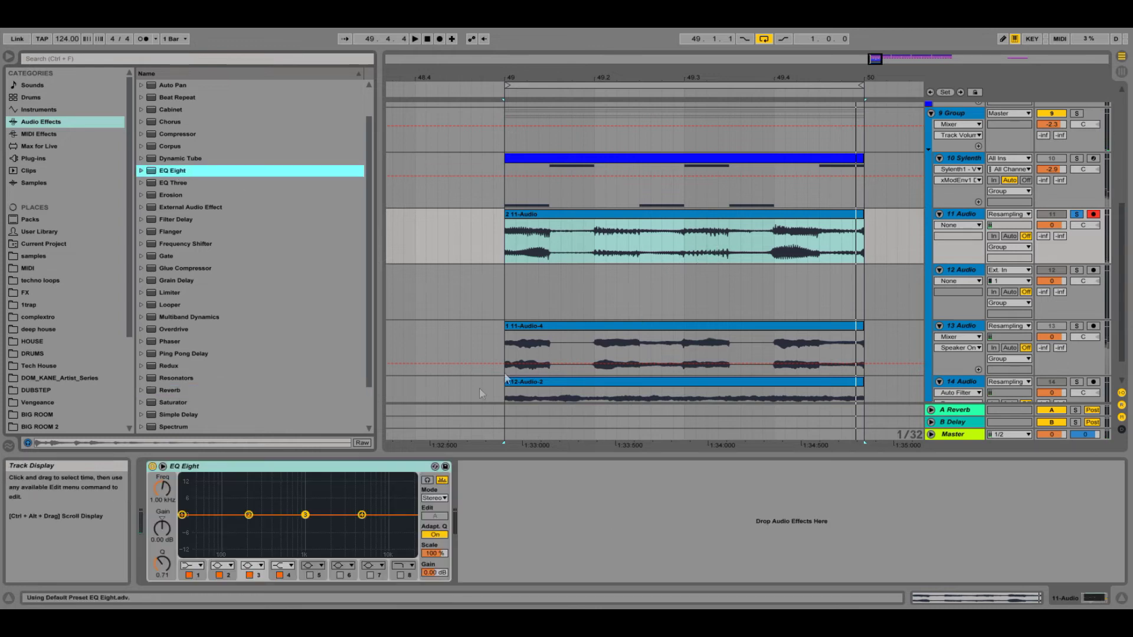
left_click(218, 567)
left_click(222, 490)
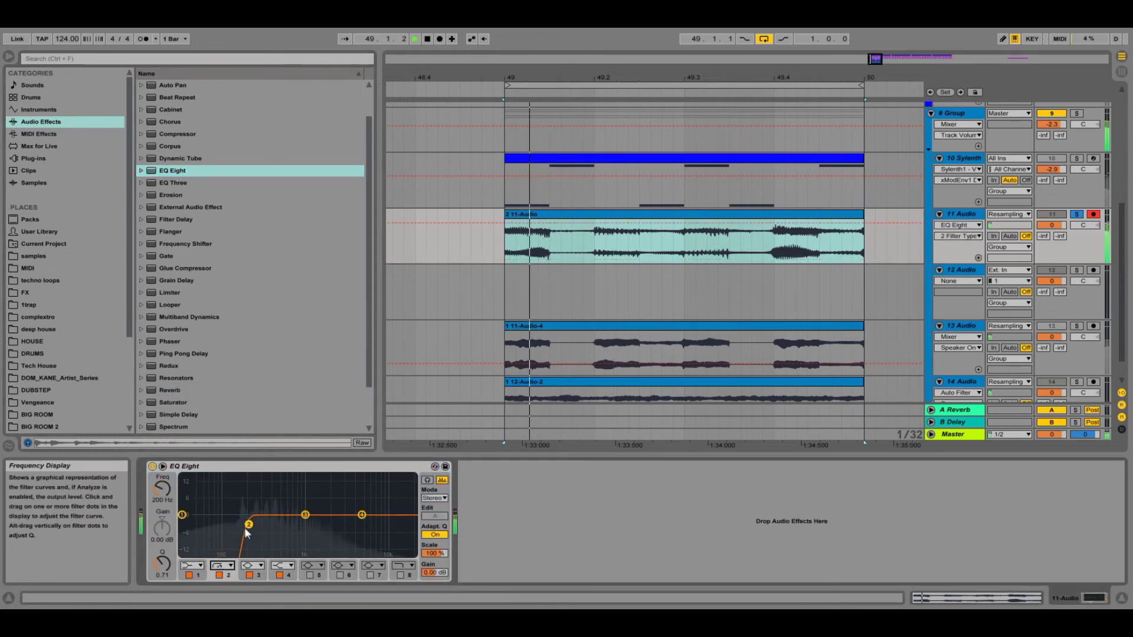
left_click_drag(243, 525, 240, 539)
Step: Add a Reverb after EQ Eight on 11 Audio and raise its dry/wet and decay time
scroll(263, 301, "down", 2)
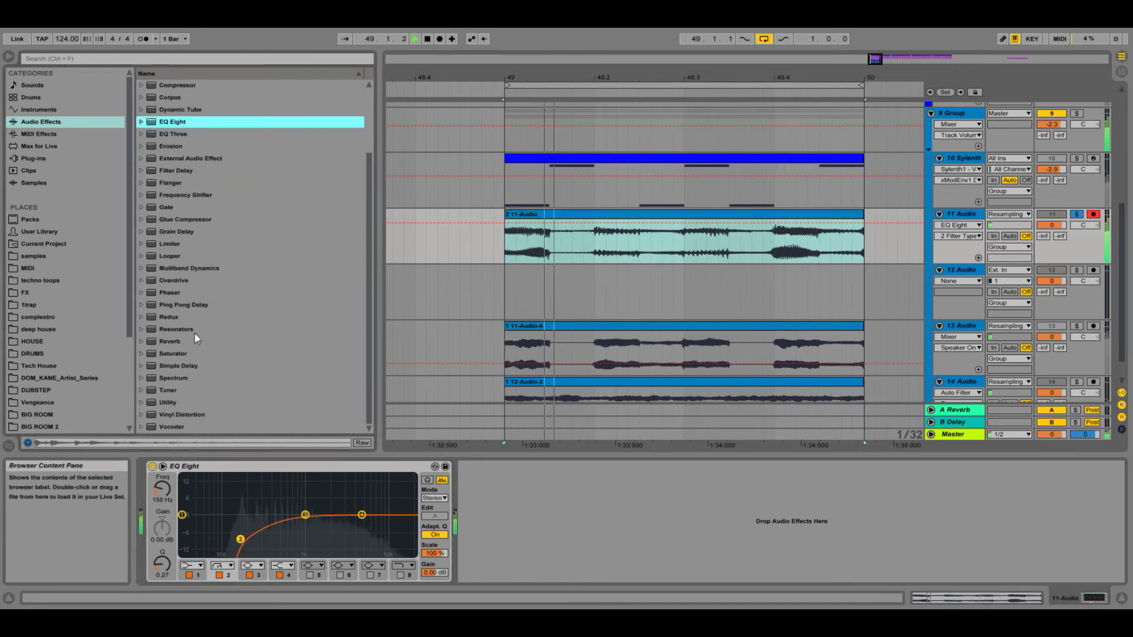
left_click(174, 341)
key("Return")
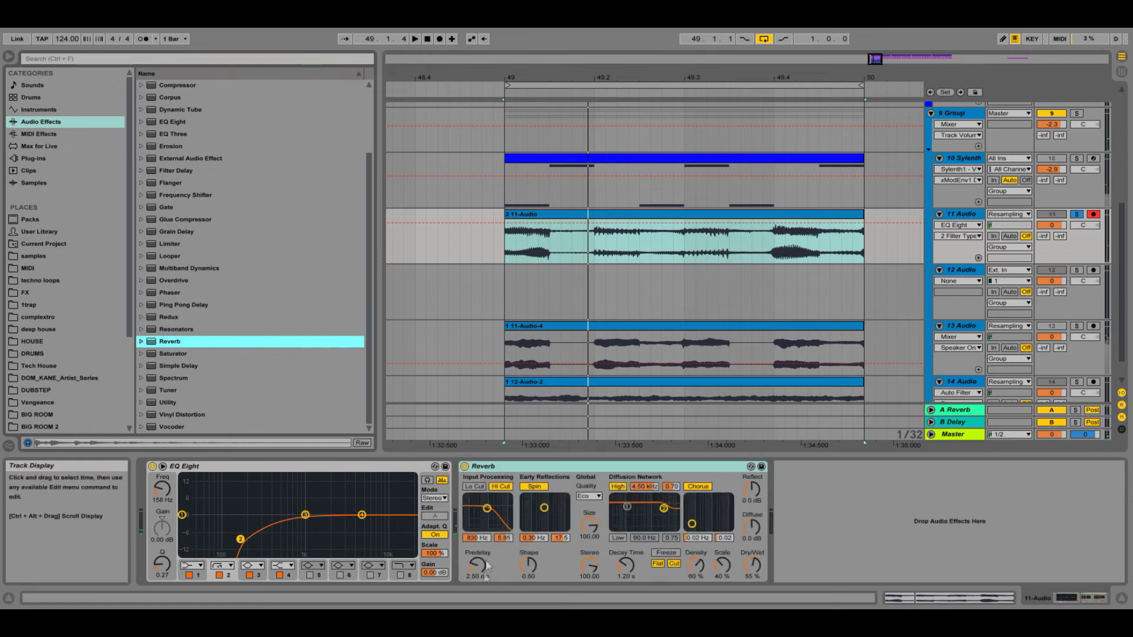
left_click_drag(752, 567, 753, 553)
left_click_drag(626, 567, 626, 559)
Step: Arm 12 Audio with its input set to Resampling, record the reverbed loop over bar 49, and select the recorded clip
left_click(1094, 271)
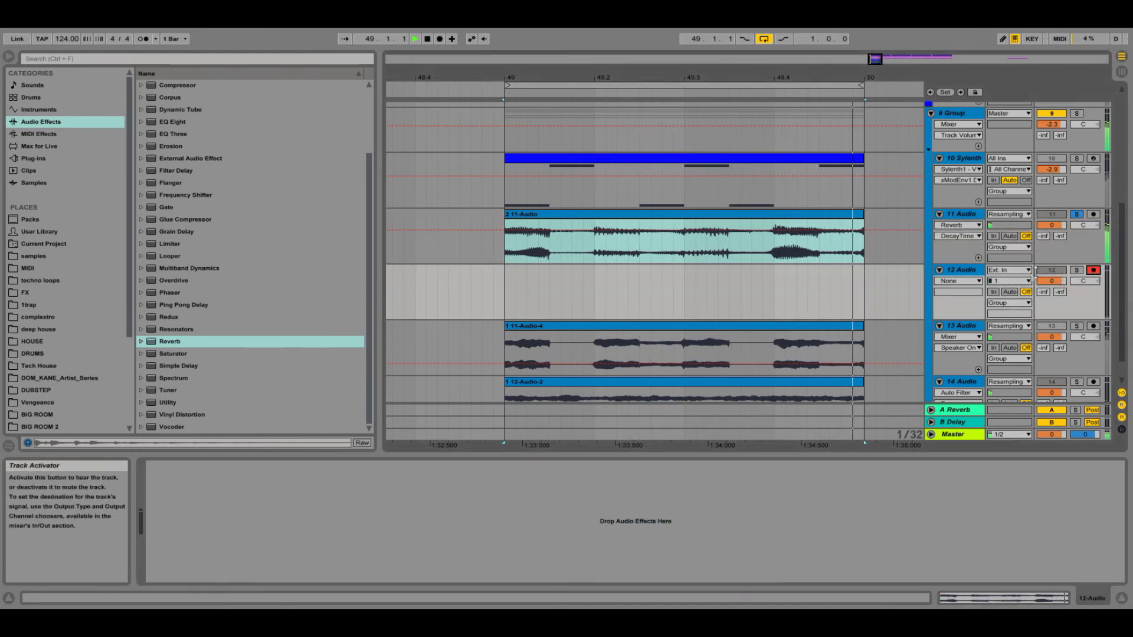
left_click(1009, 269)
left_click(1012, 295)
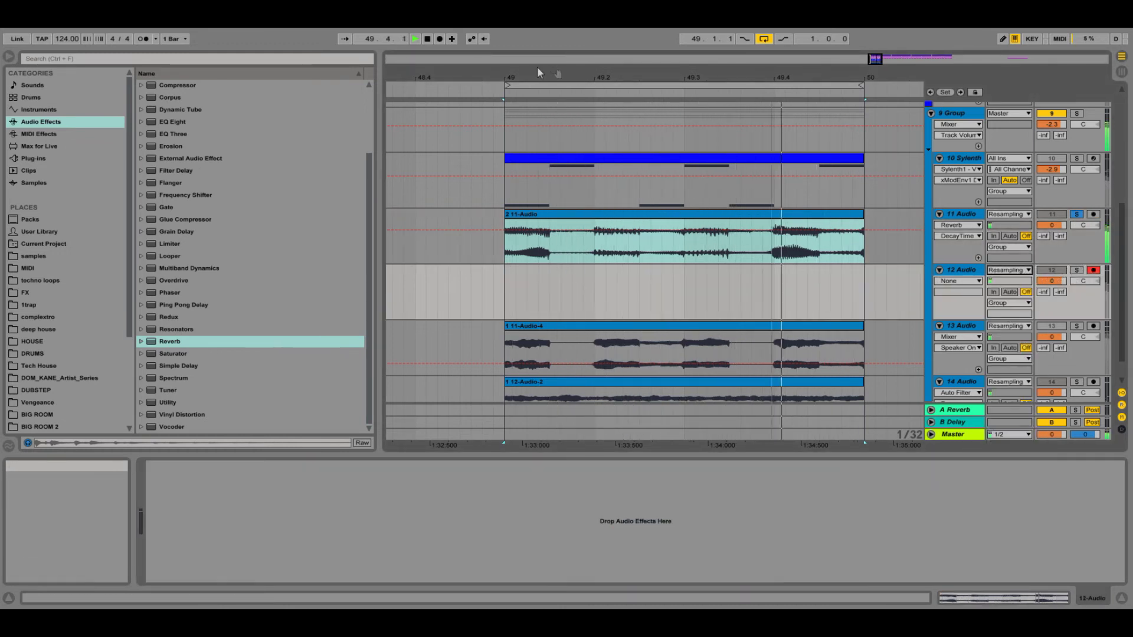
left_click(440, 39)
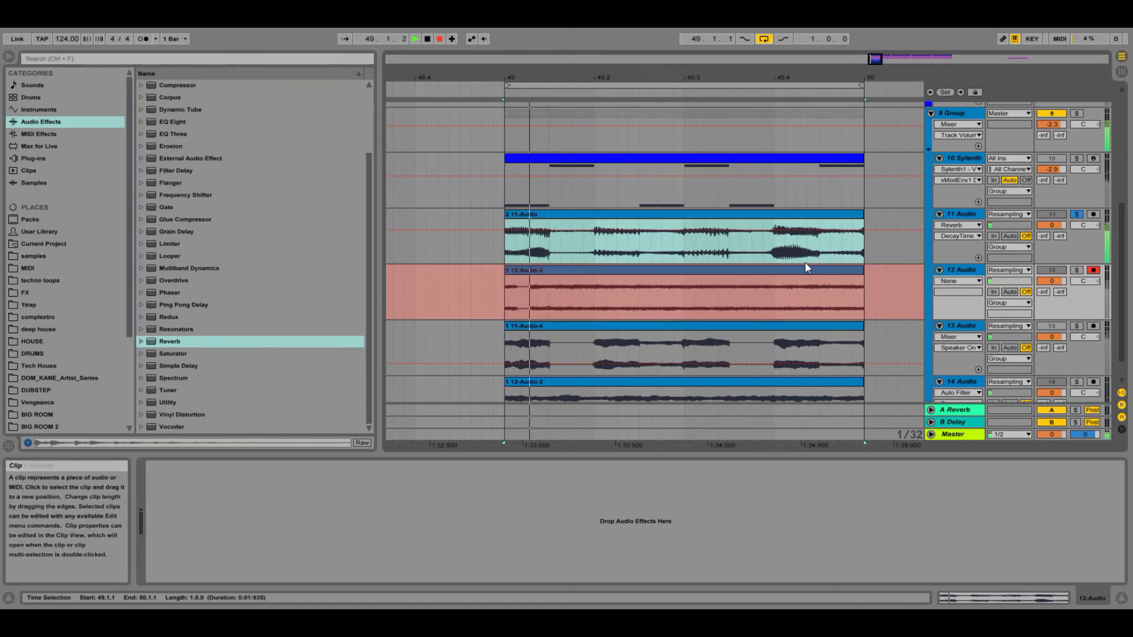
key("space")
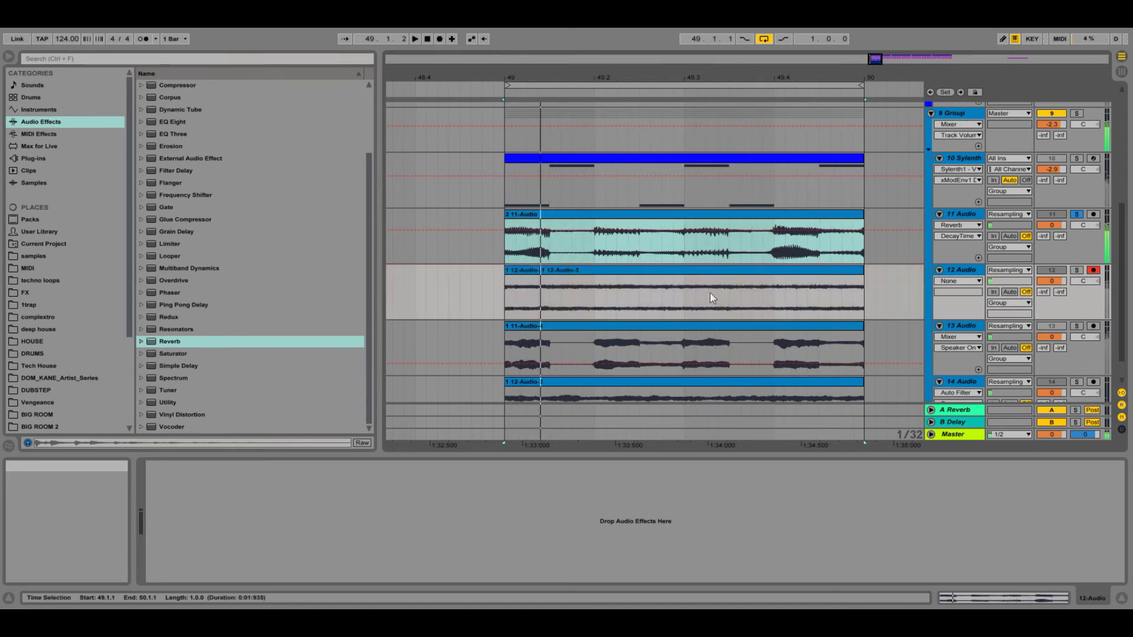
left_click(506, 271)
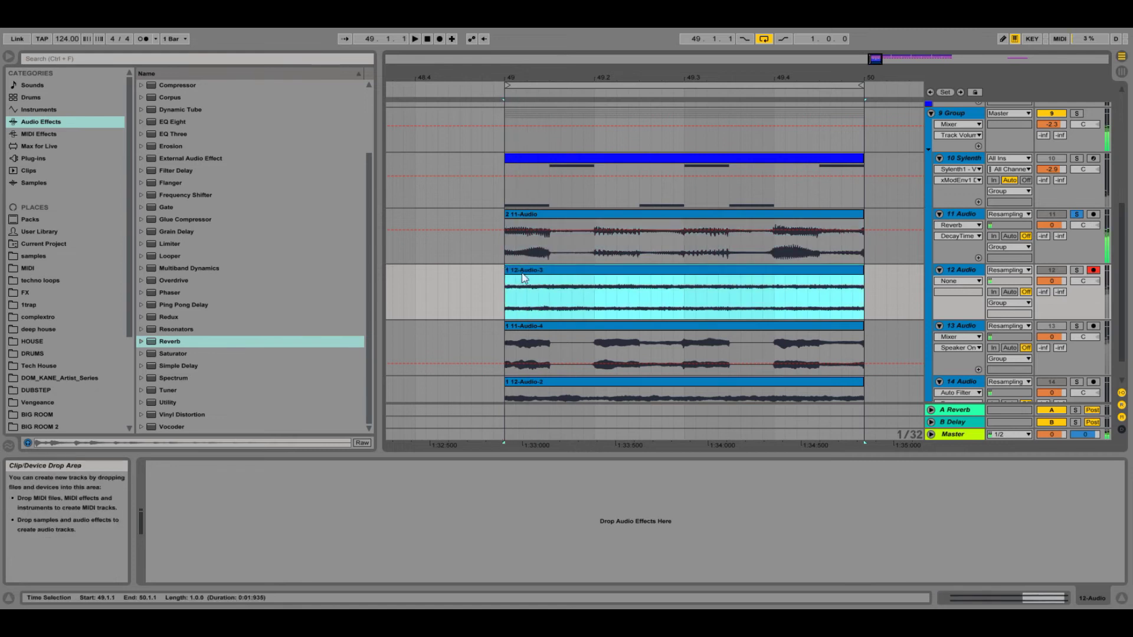
Step: Reverse the newly recorded clip on 12 Audio and hide the clip view
double_click(528, 270)
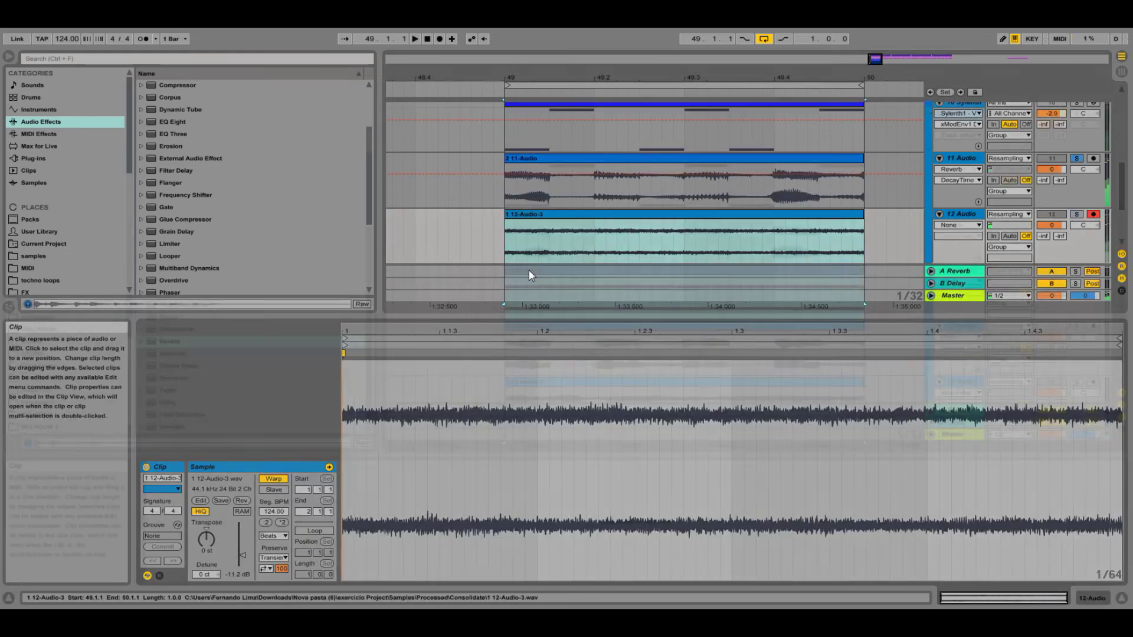
left_click(241, 501)
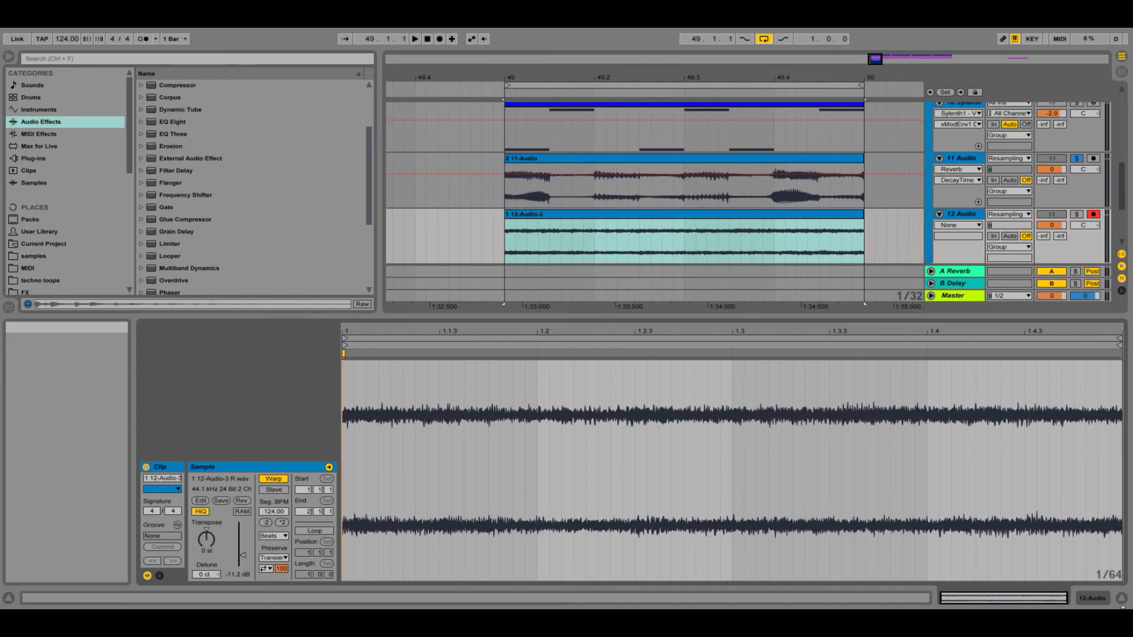
left_click(1122, 599)
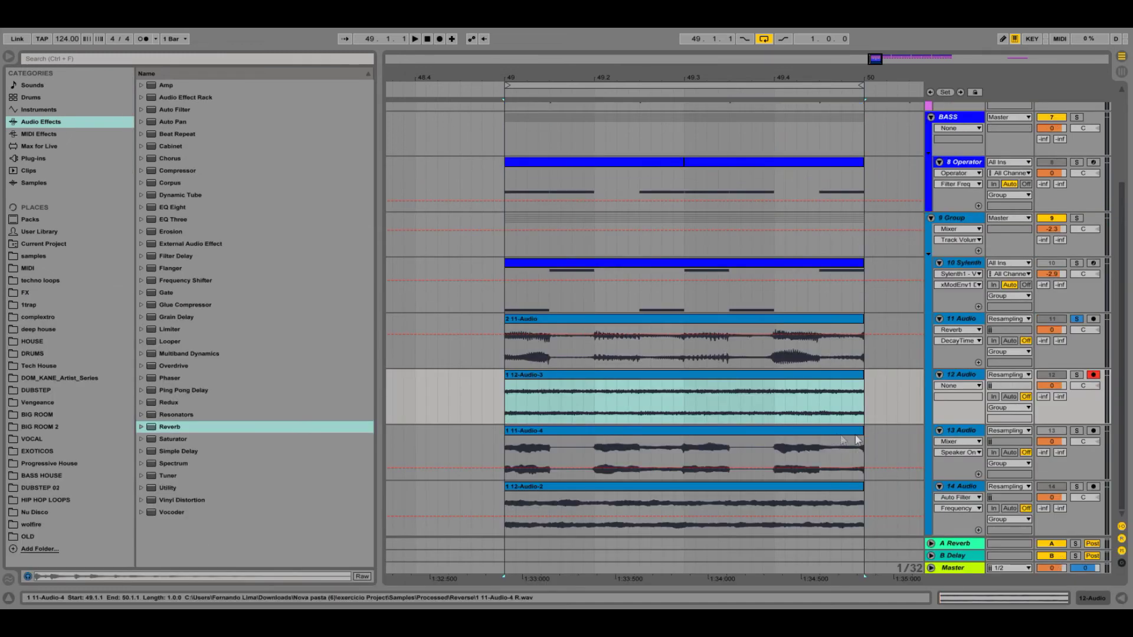
Step: Move the track holding the 11-Audio-4 clip above the 12-Audio-3 track, and unsolo and mute 11 Audio
left_click_drag(953, 439, 982, 391)
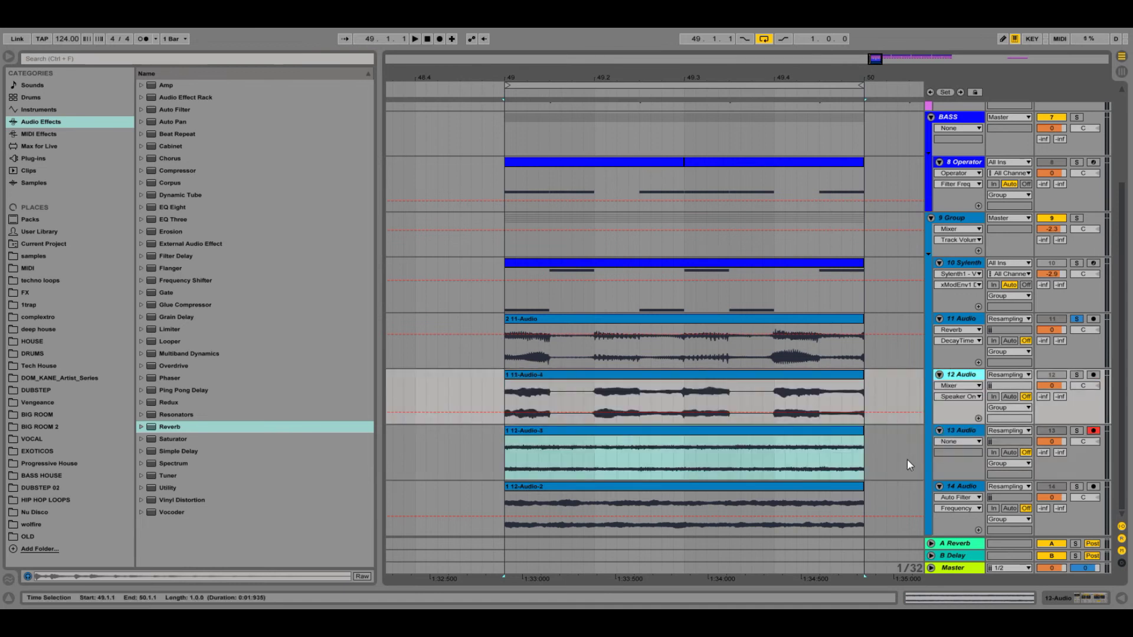
left_click(1078, 375)
left_click(1078, 375)
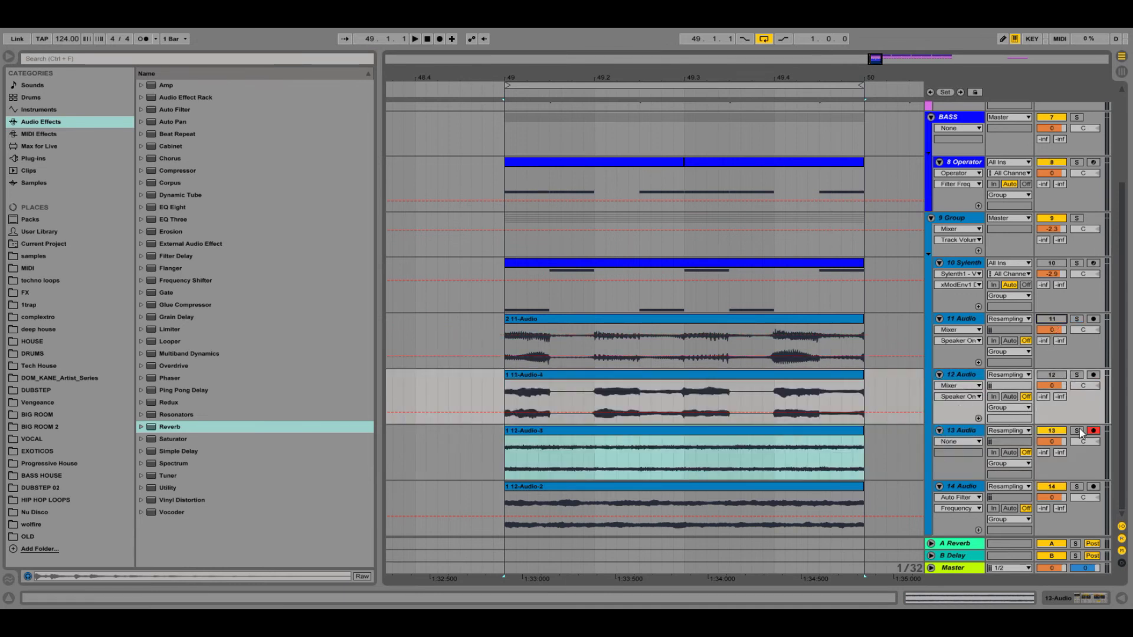
Step: Show the device chain of 14 Audio and paste its Auto Filter onto 13 Audio
double_click(953, 487)
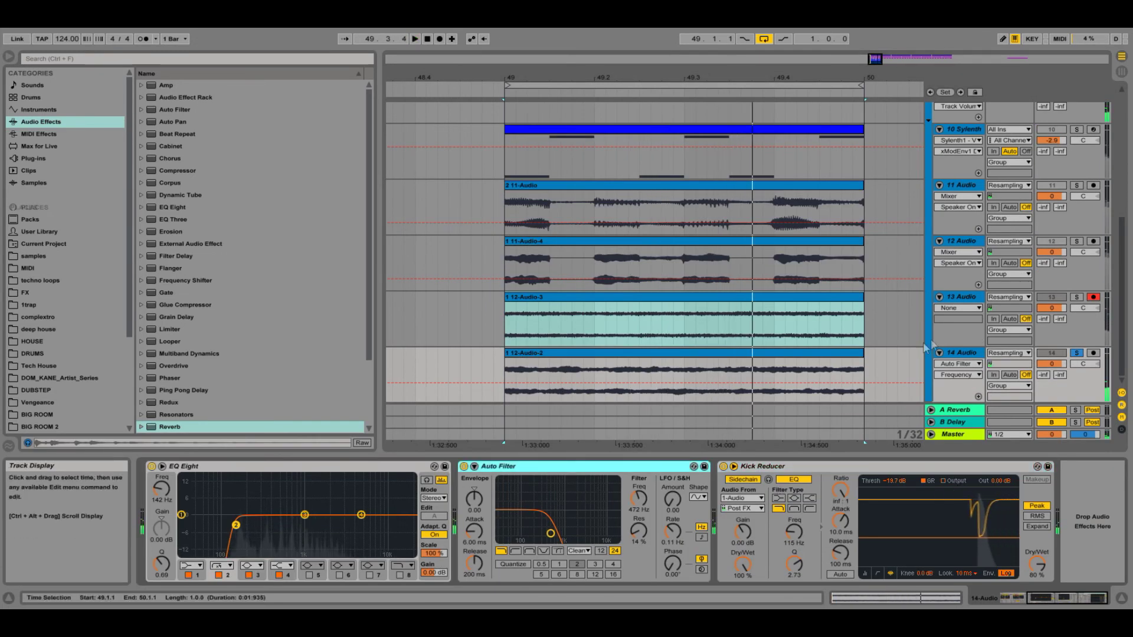
left_click(963, 298)
key("ctrl+v")
Step: Replace the lone Auto Filter on 13 Audio with copies of 14 Audio's EQ Eight, Auto Filter and Kick Reducer, and start playback
left_click(960, 356)
left_click(565, 467)
left_click(806, 467)
left_click(959, 356)
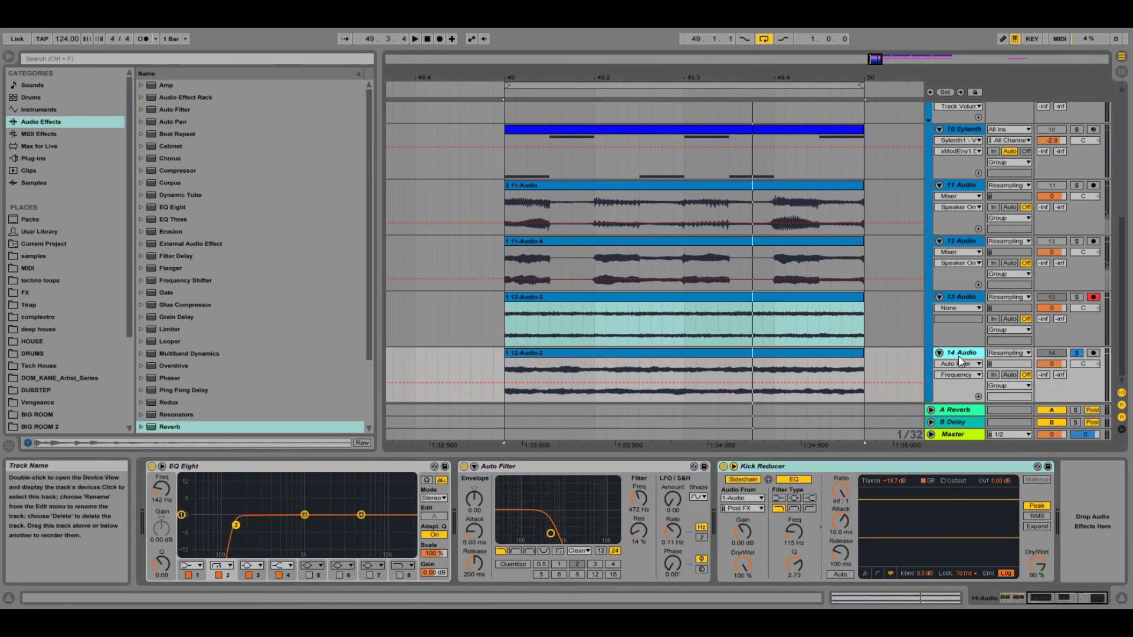
left_click(278, 467)
left_click(907, 472, "shift")
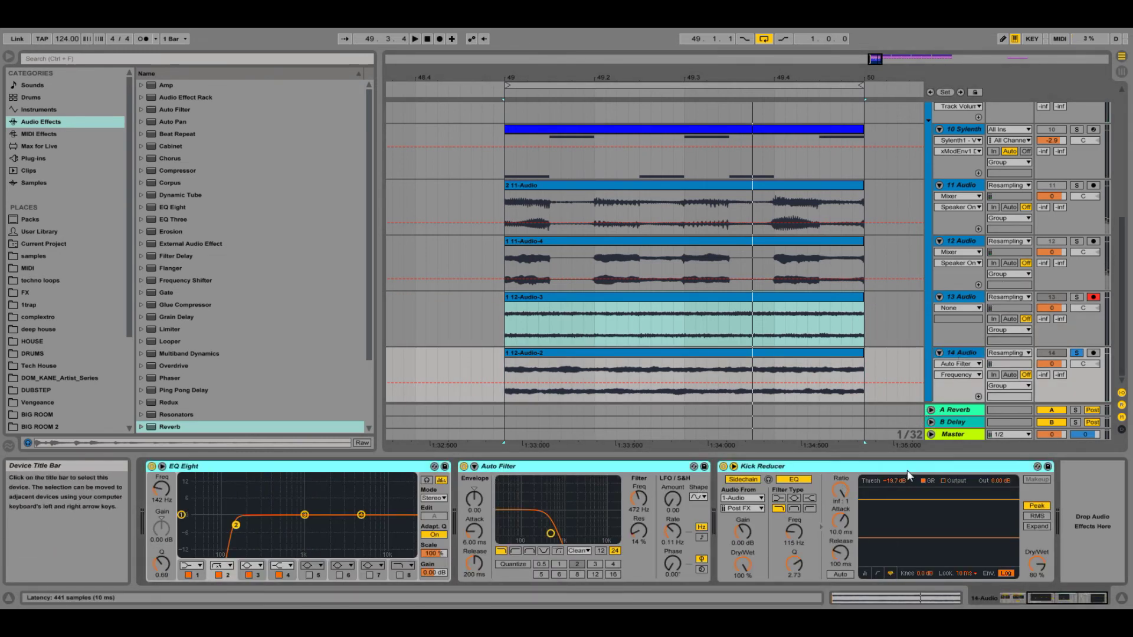
left_click(963, 317)
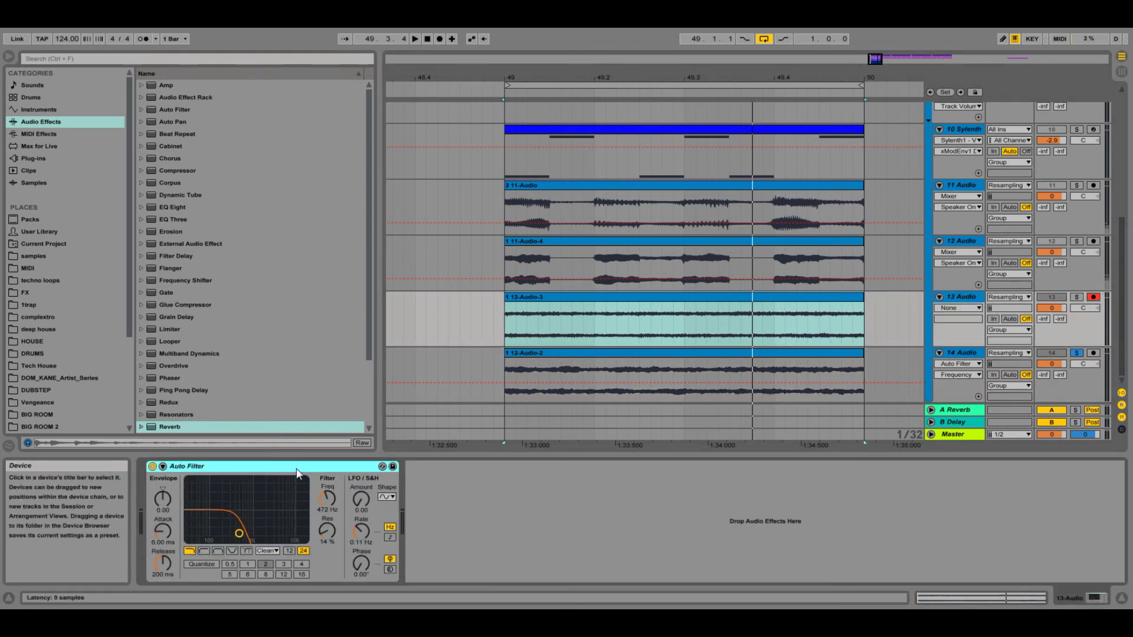
key("Delete")
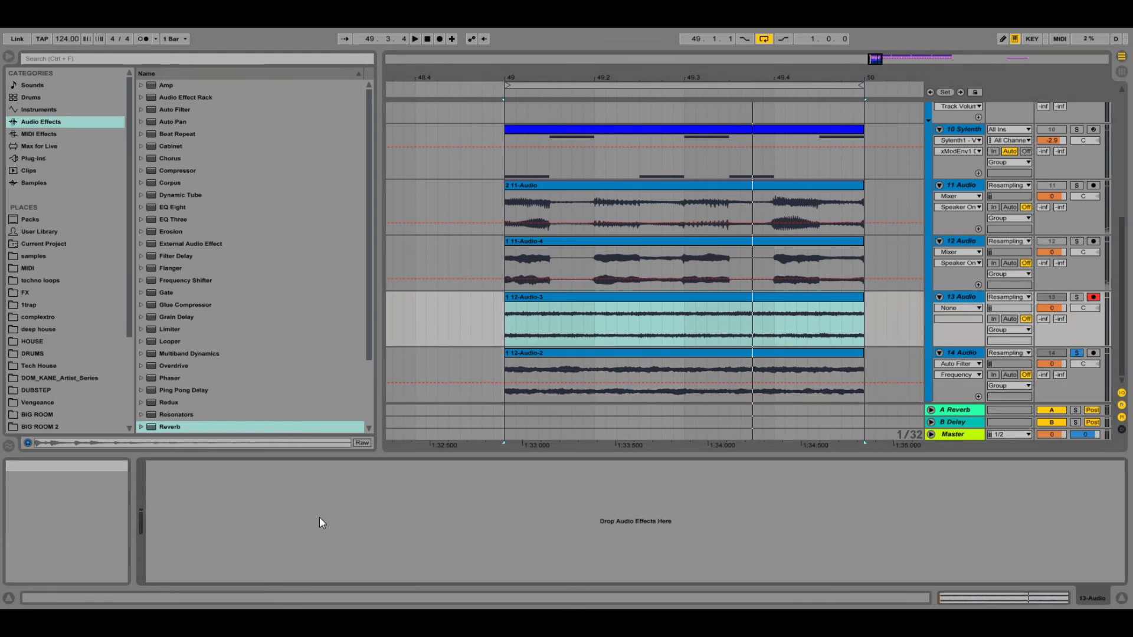
key("ctrl+v")
key("space")
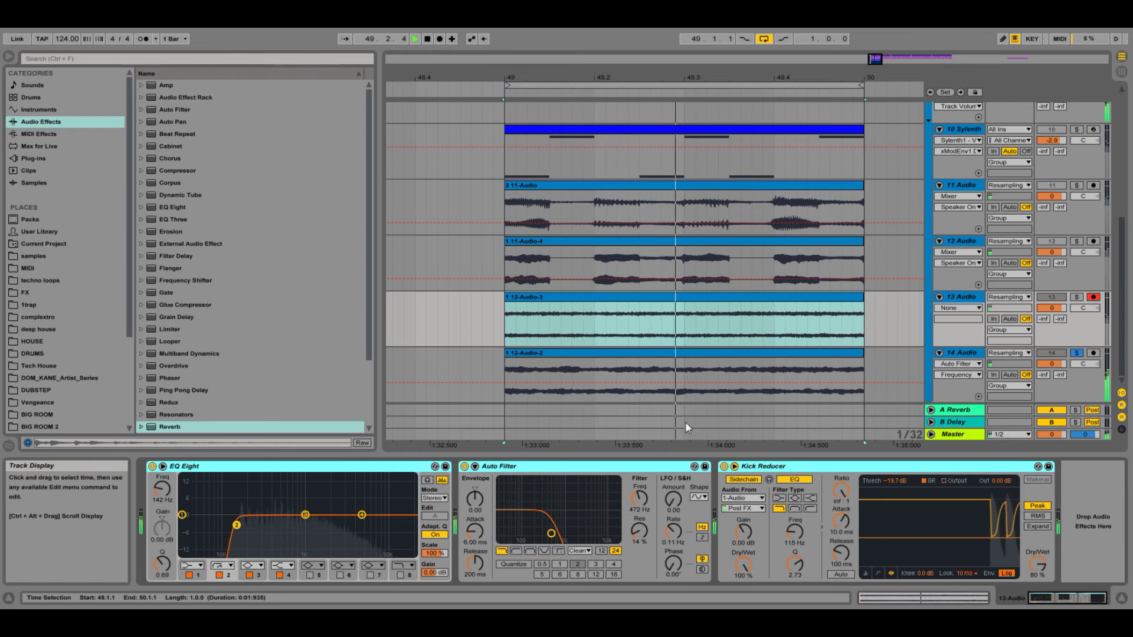
Step: Audition 13 Audio in solo, set its Auto Filter frequency to 986 Hz and its volume to -3.6, and clear the solos
left_click(1077, 297)
left_click(972, 297)
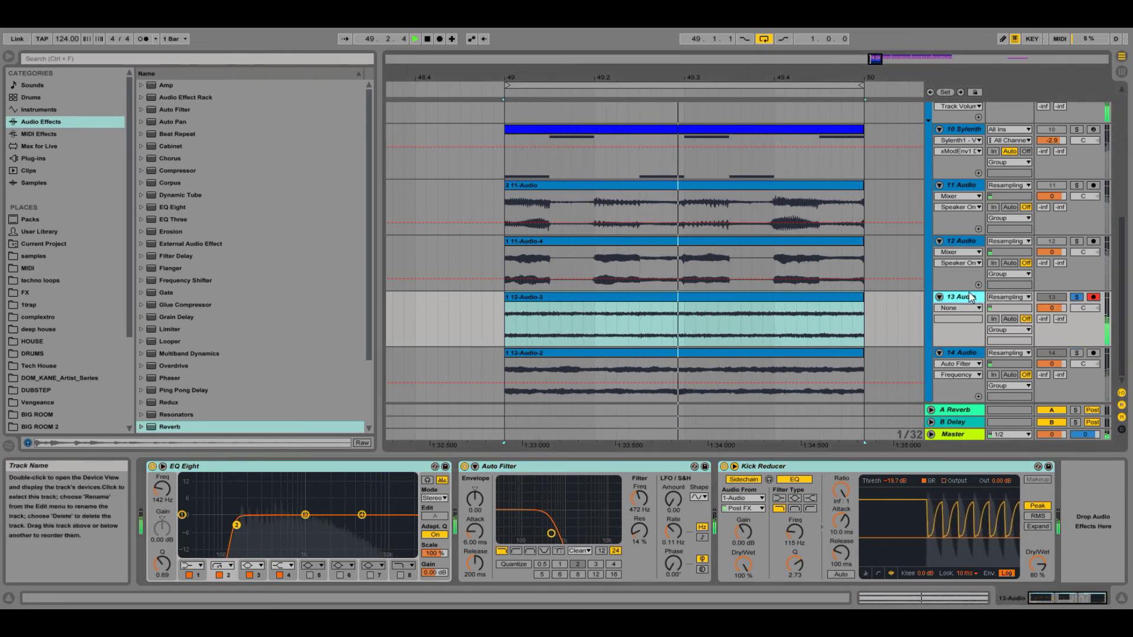
mouse_move(551, 534)
left_mouse_down()
mouse_move(581, 534)
mouse_move(564, 534)
left_mouse_up()
left_click(1077, 352, "ctrl")
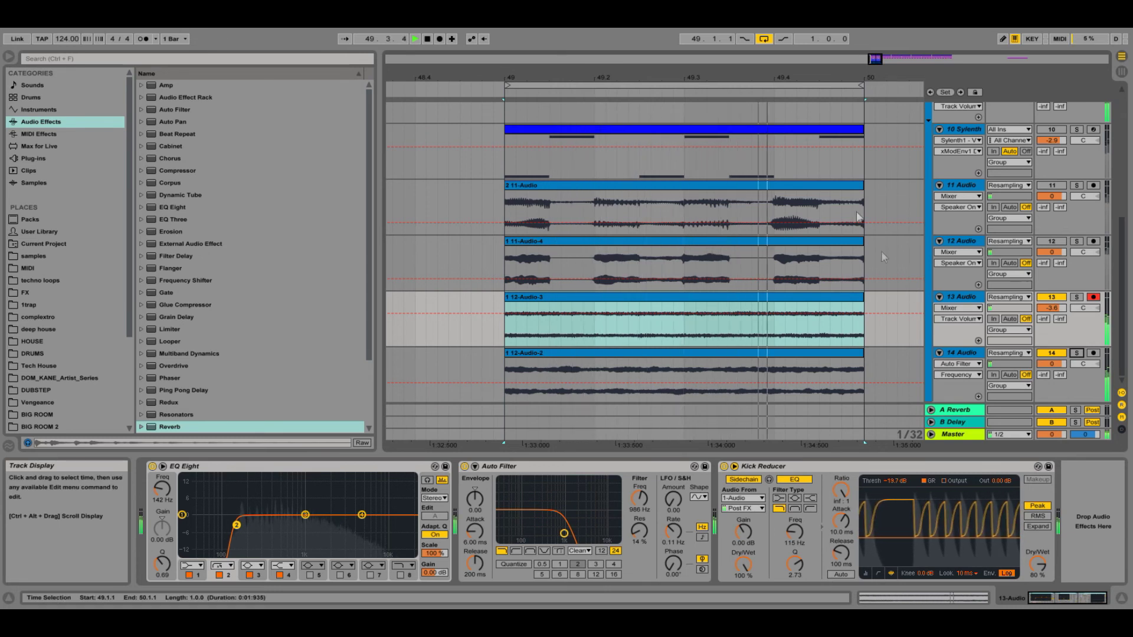
Step: Duplicate the one-bar clips on 13 Audio and 14 Audio twice so they run from bar 49 to bar 52
left_click_drag(877, 59, 878, 23)
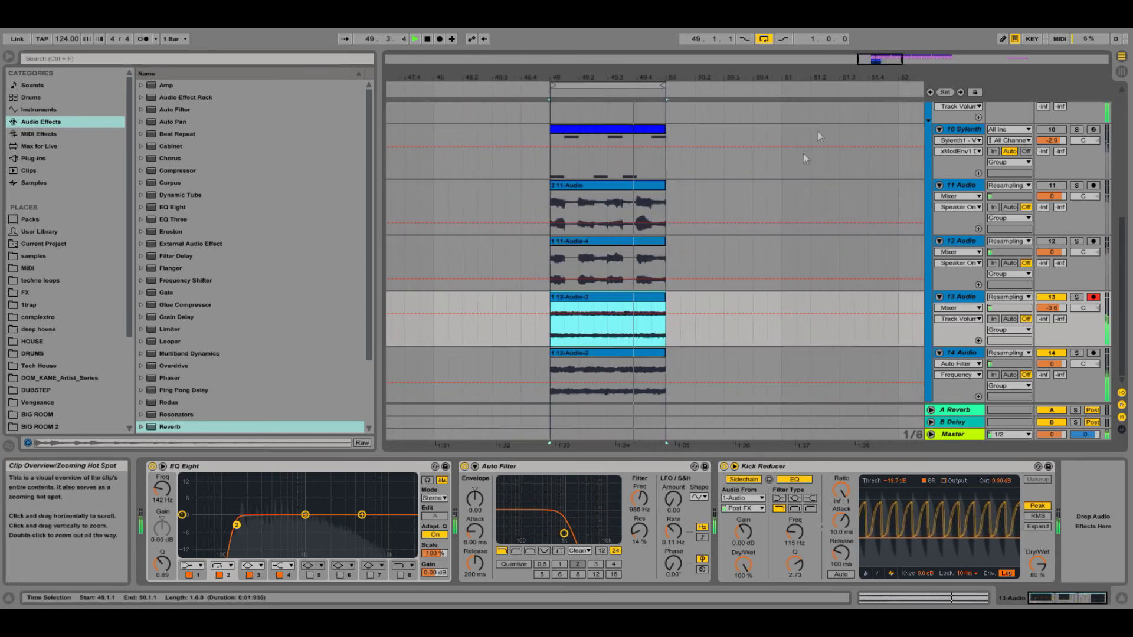
left_click_drag(678, 370, 552, 319)
key("ctrl+d")
key("ctrl+d")
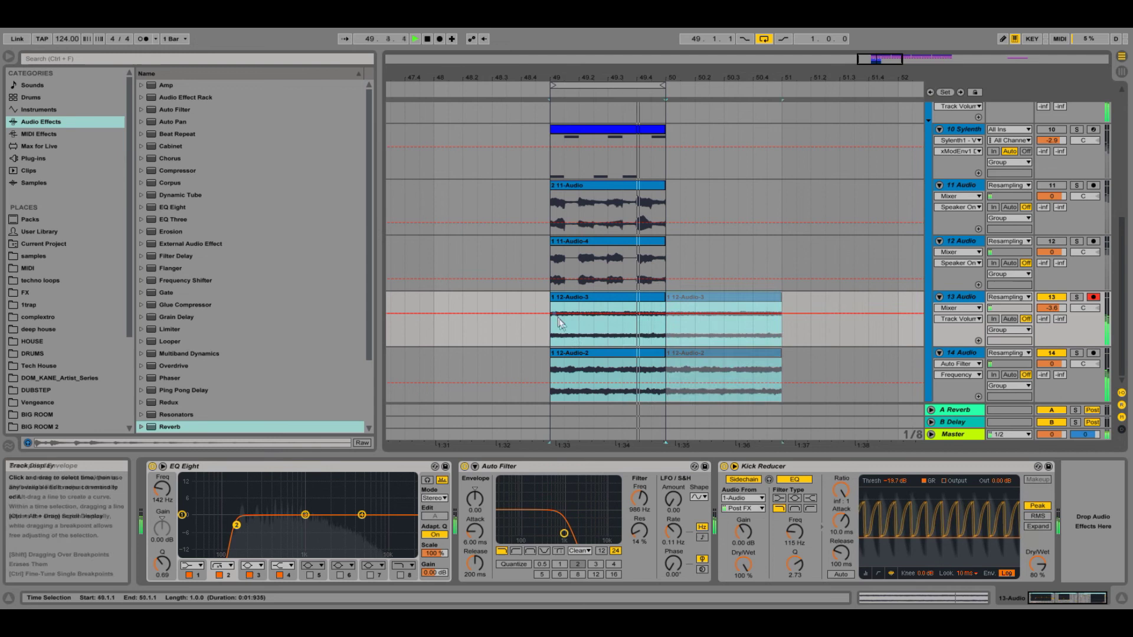
Step: Duplicate the 8 Operator bass pattern three times to reach bar 53 and extend the arrangement loop to four bars
left_click_drag(888, 48, 888, 30)
scroll(750, 240, "up", 5)
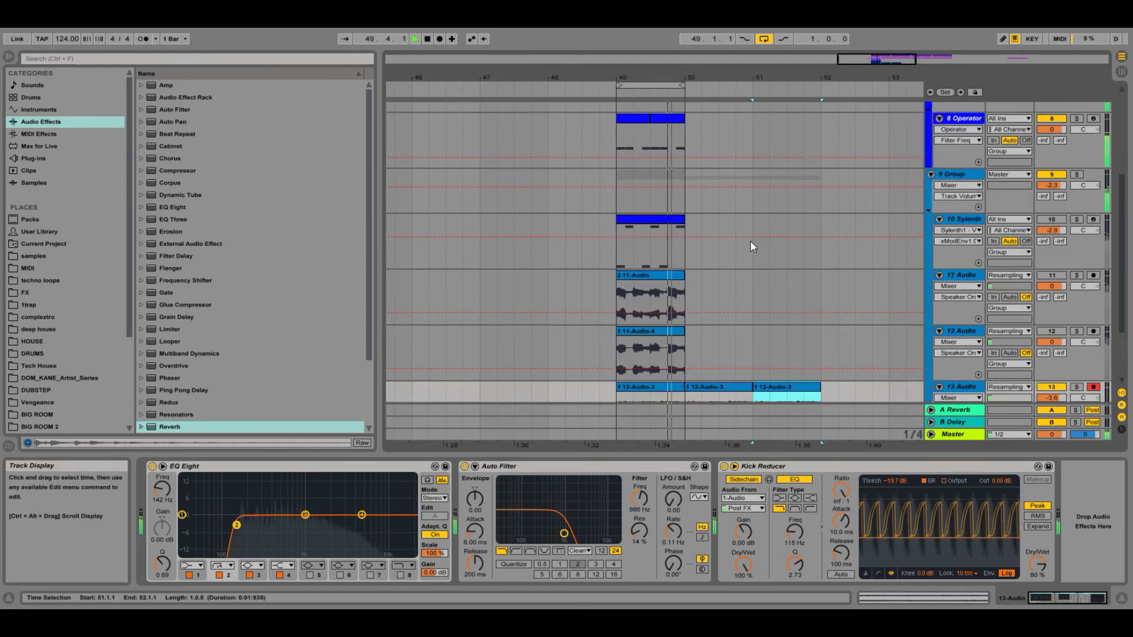
left_click_drag(688, 304, 641, 310)
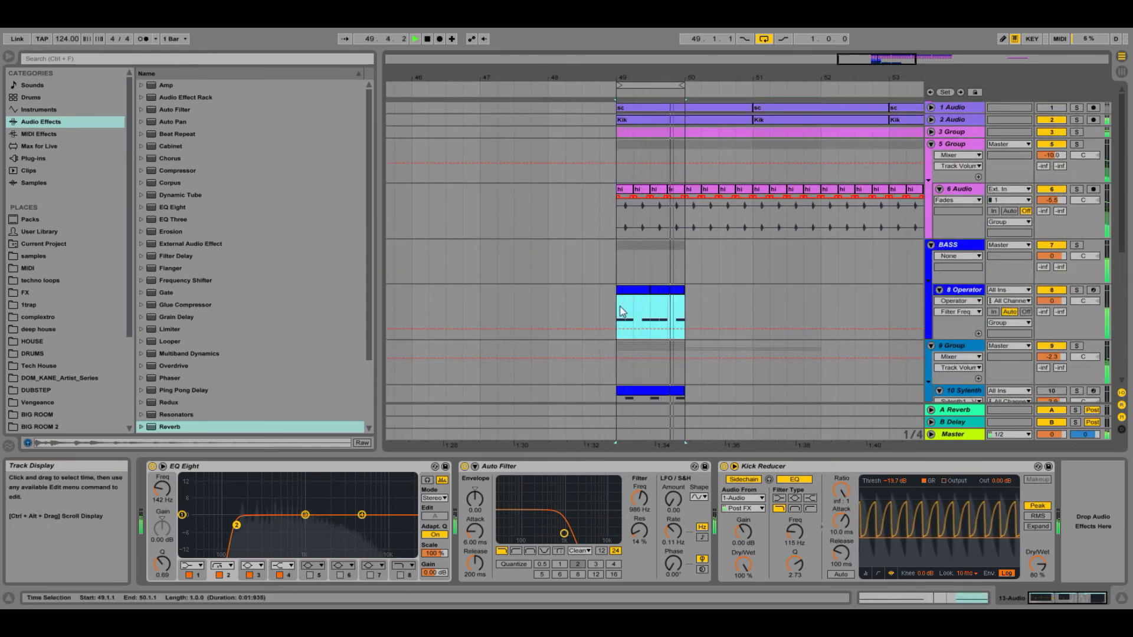
key("ctrl+d")
key("ctrl+d")
key("ctrl+d")
left_click_drag(891, 59, 891, 48)
left_click_drag(675, 88, 730, 90)
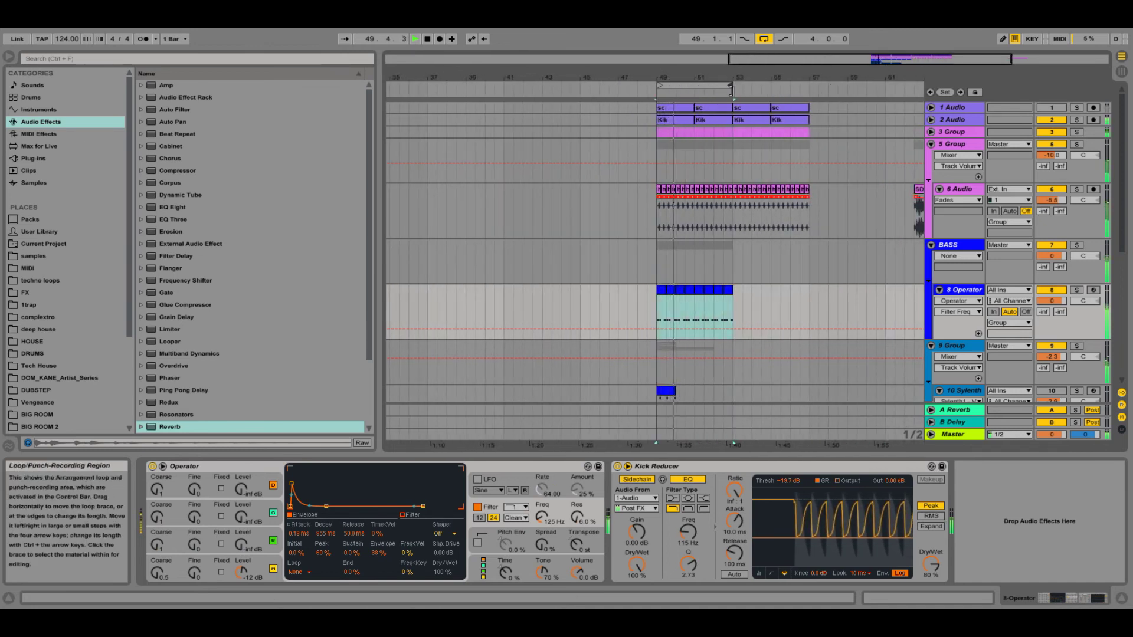
Step: Duplicate the last bar of clips on 13 Audio and 14 Audio once more to fill the loop up to bar 53
left_click_drag(810, 65, 810, 89)
scroll(660, 320, "down", 3)
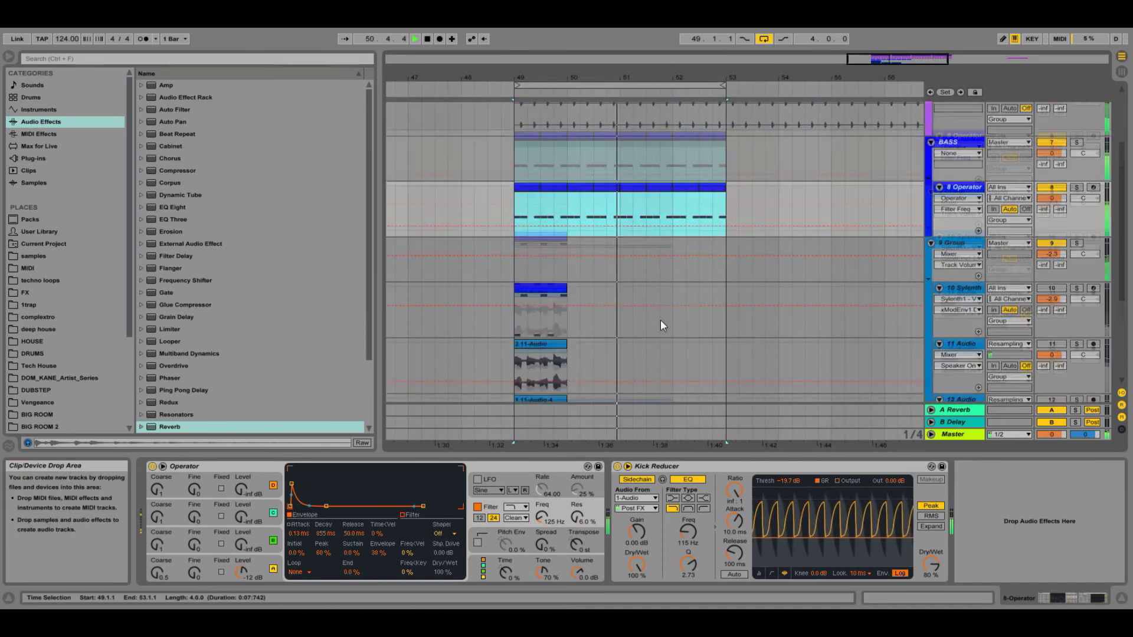
scroll(661, 320, "down", 3)
left_click_drag(659, 350, 621, 321)
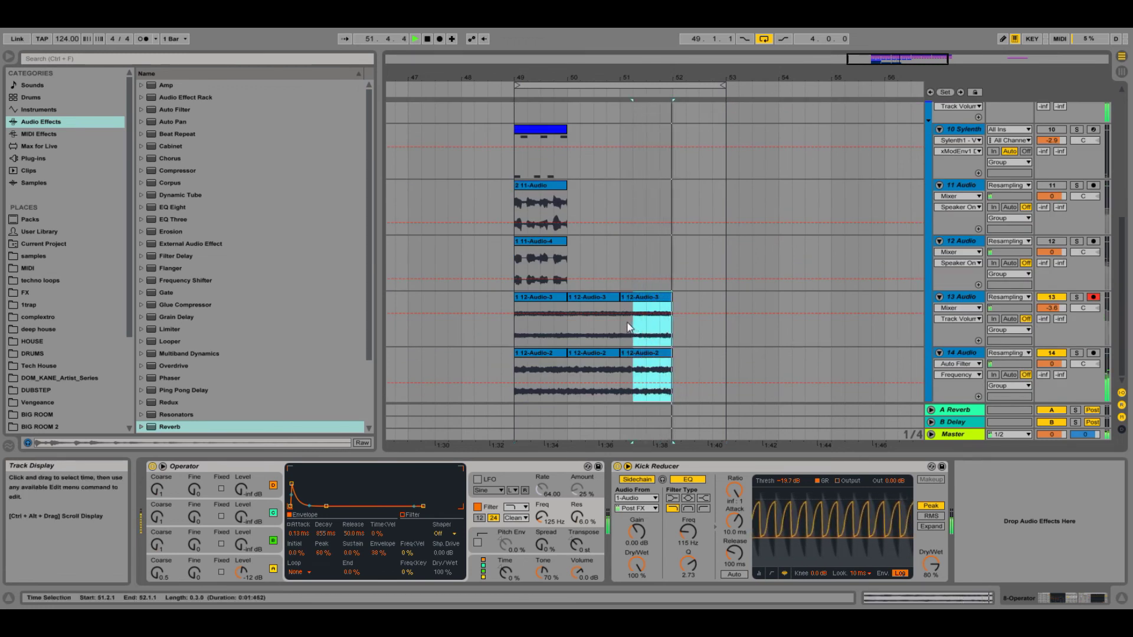
key("ctrl+d")
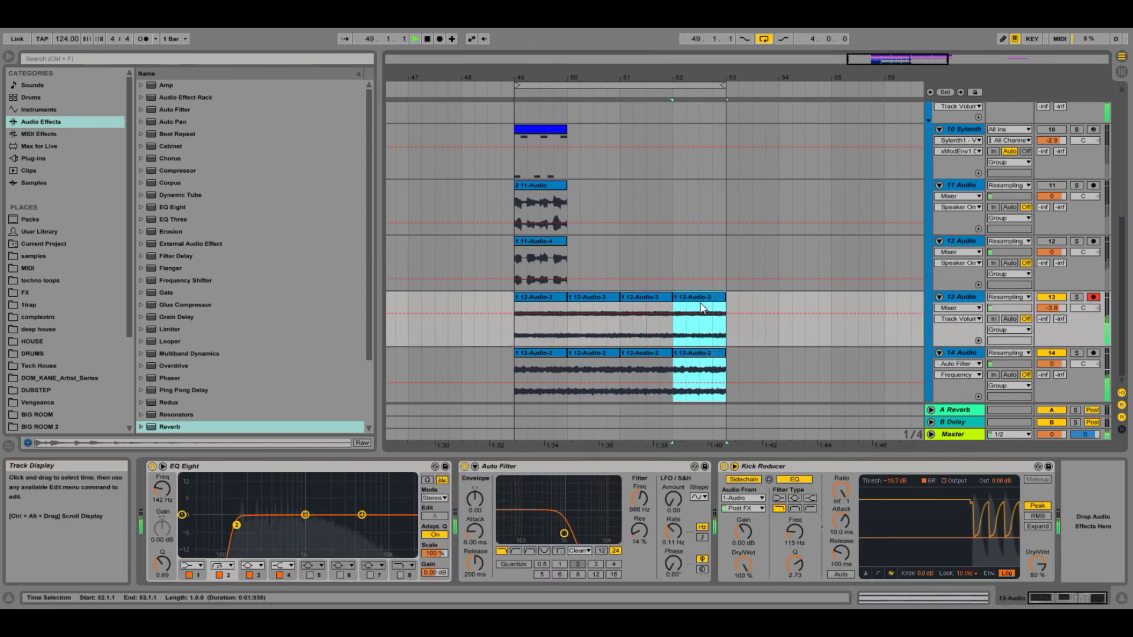
Step: Set 13 Audio's Auto Filter frequency to 1.10 kHz and automate it to rise from bar 51 to the loop end
left_click(961, 300)
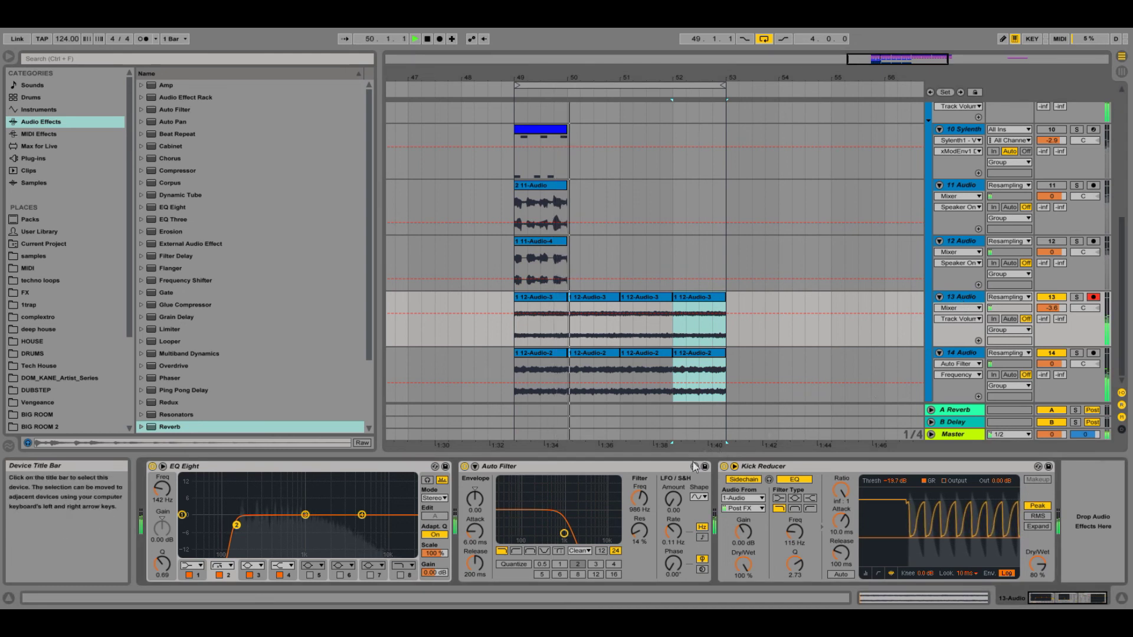
left_click_drag(640, 499, 640, 497)
left_click(622, 322)
left_click_drag(649, 322, 720, 311)
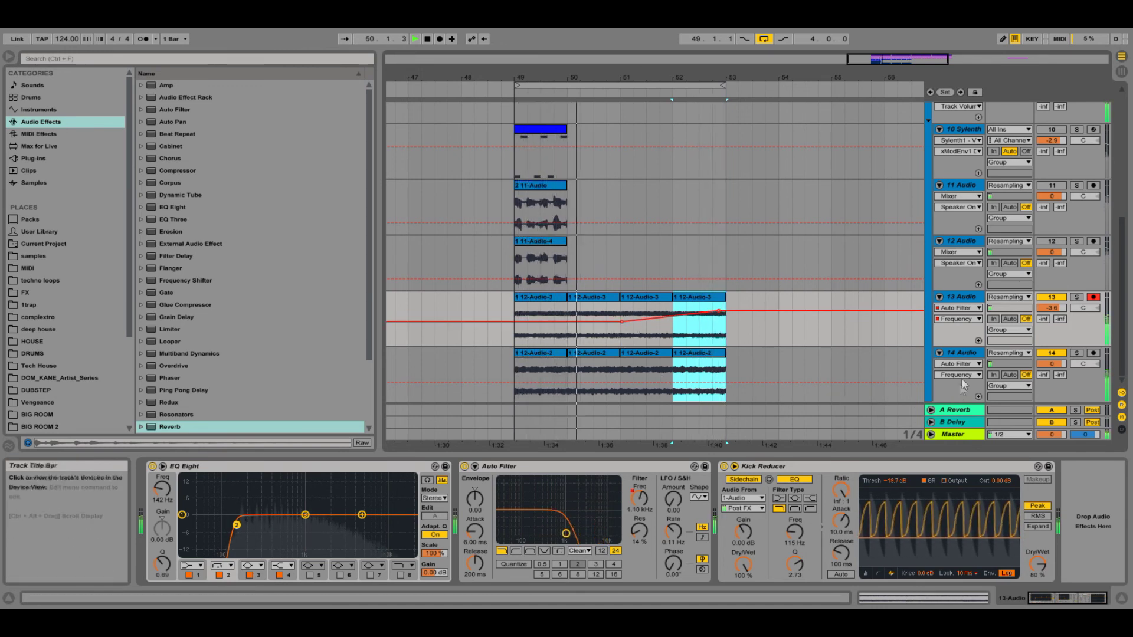
Step: Automate 14 Audio's Auto Filter frequency to fall from bar 51 towards the end of the loop
left_click(970, 355)
left_click(646, 499)
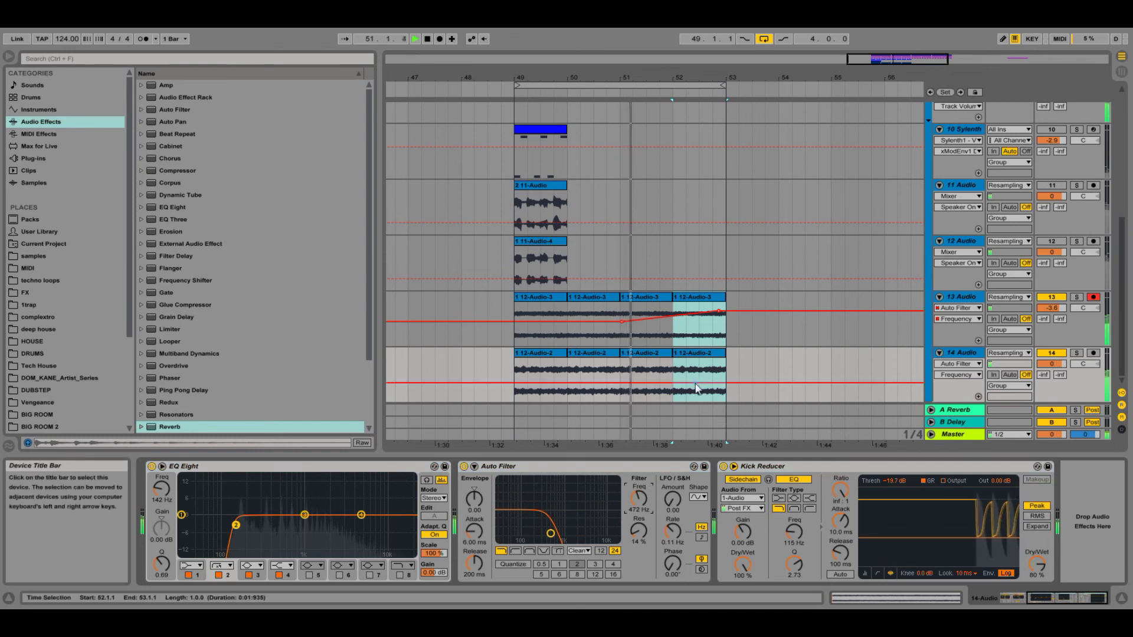
left_click(621, 383)
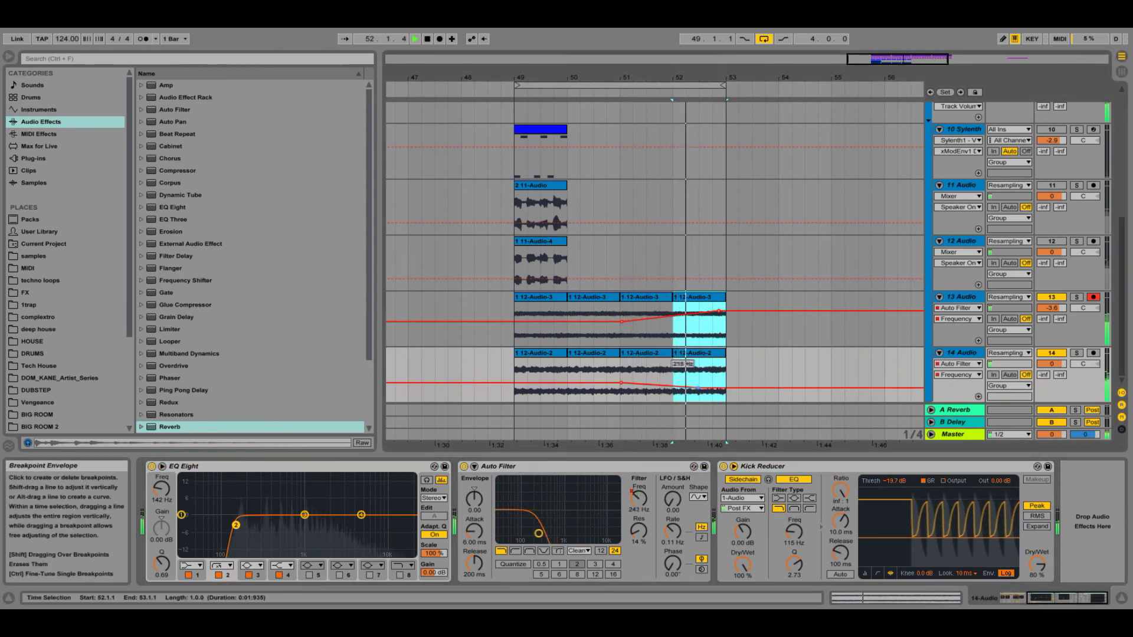
left_click(717, 388)
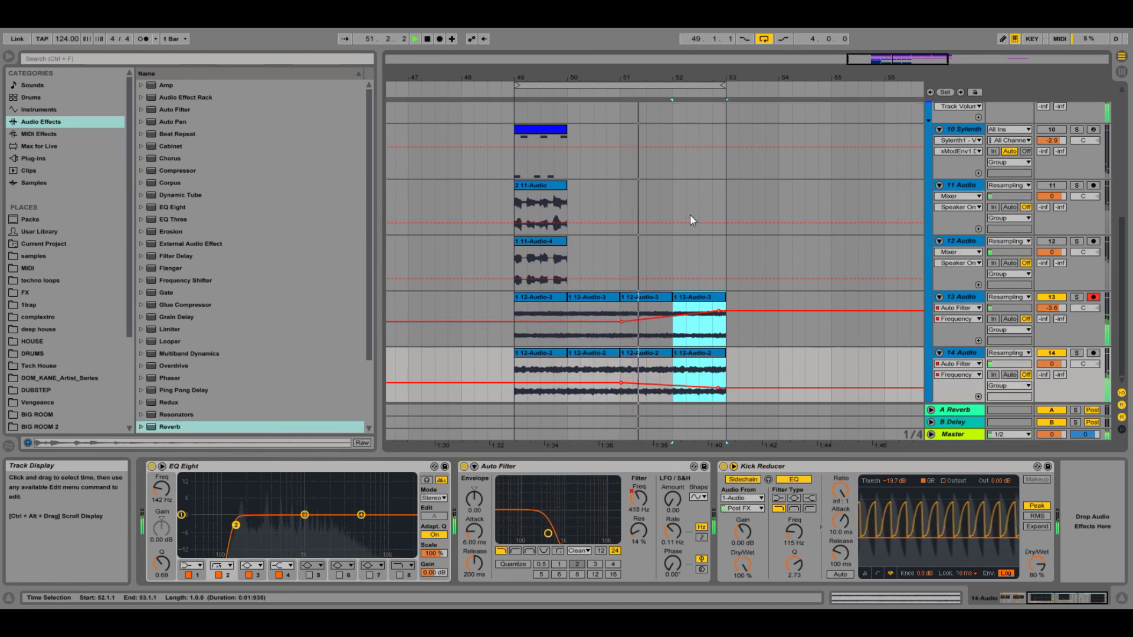
Step: Lower the end breakpoint of 13 Audio's filter frequency automation so the ramp falls from bar 51, and stop playback
left_click_drag(722, 315, 725, 328)
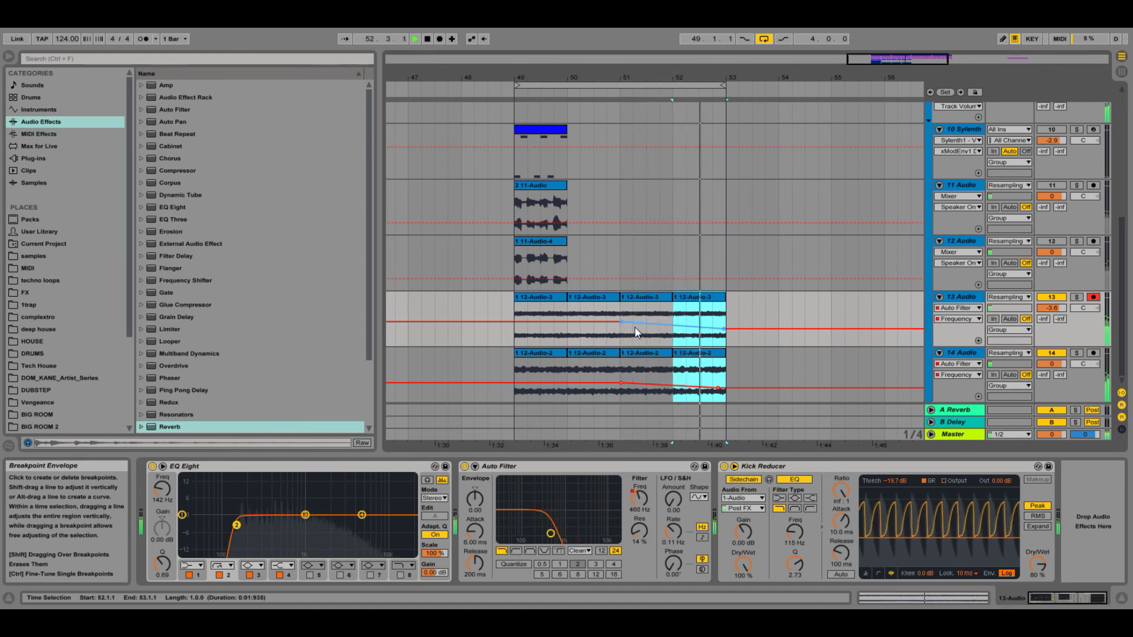
key("space")
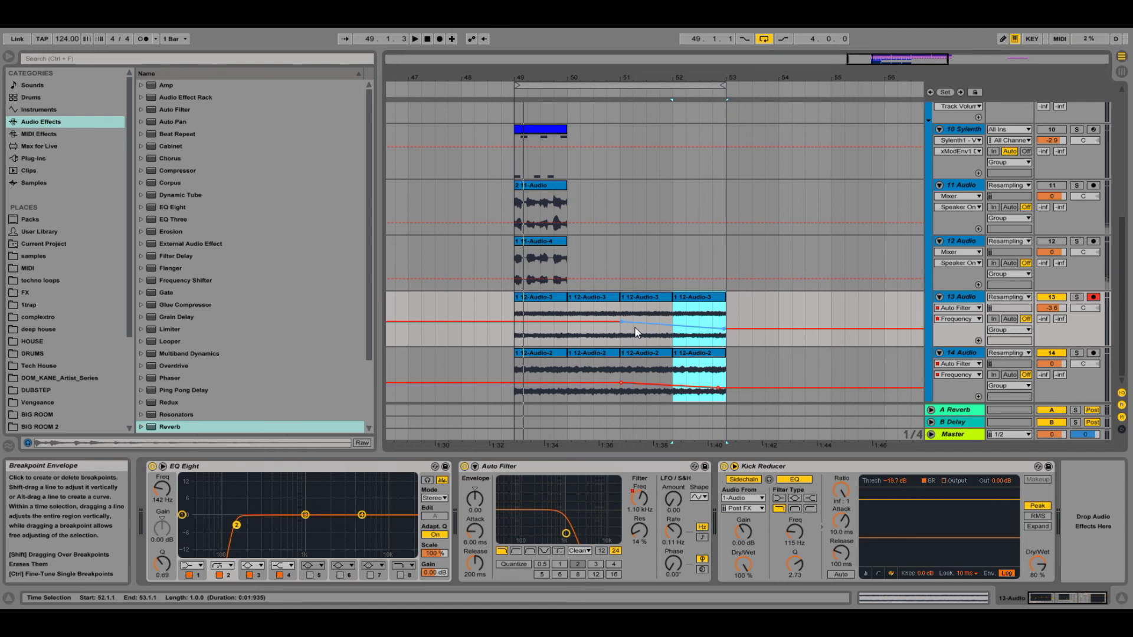
Step: Select the full four-bar run of clips on 14 Audio
left_click_drag(739, 316, 512, 320)
left_click_drag(506, 362, 740, 382)
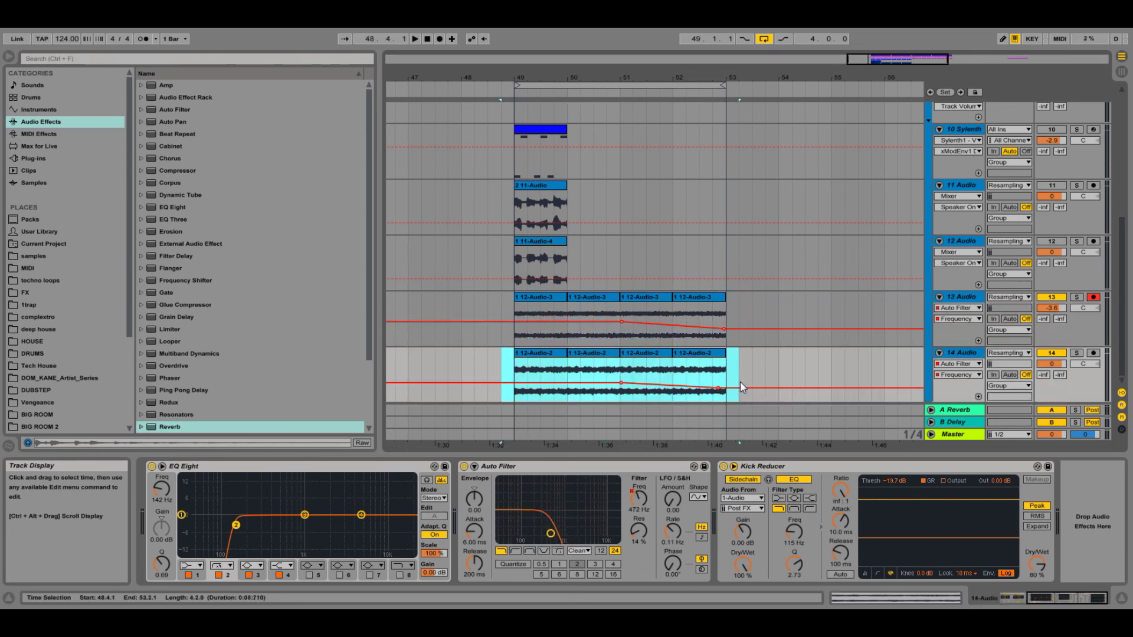